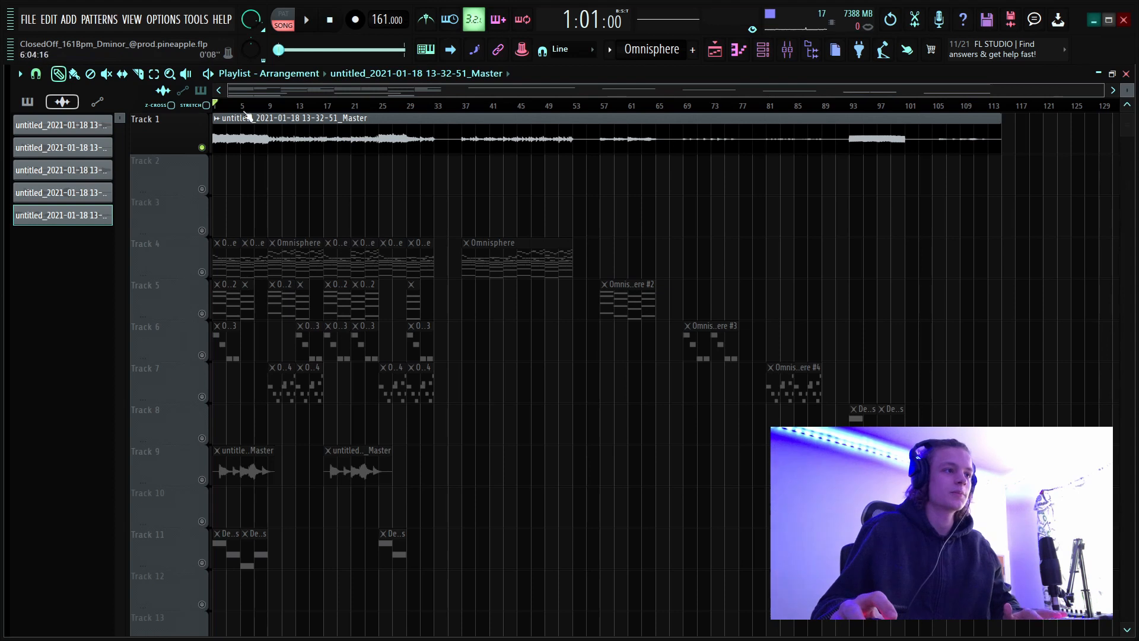
# Play the master audio clip on Track 1 from the start of the arrangement for about ten bars and stop playback.
pyautogui.scroll(3, 276, 115)
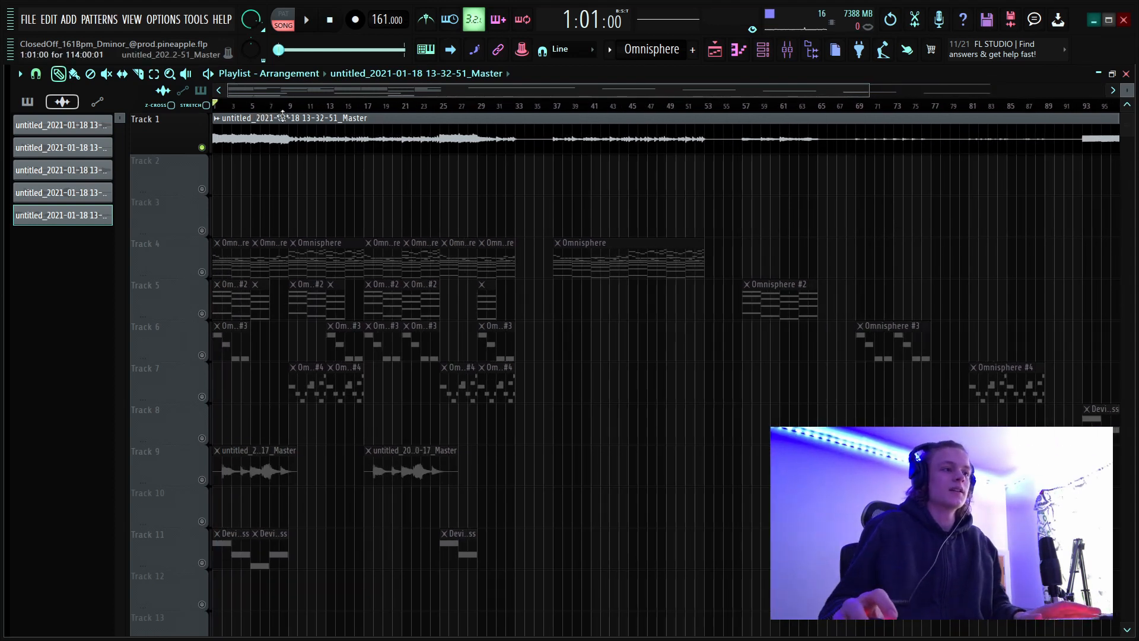
pyautogui.press('space')
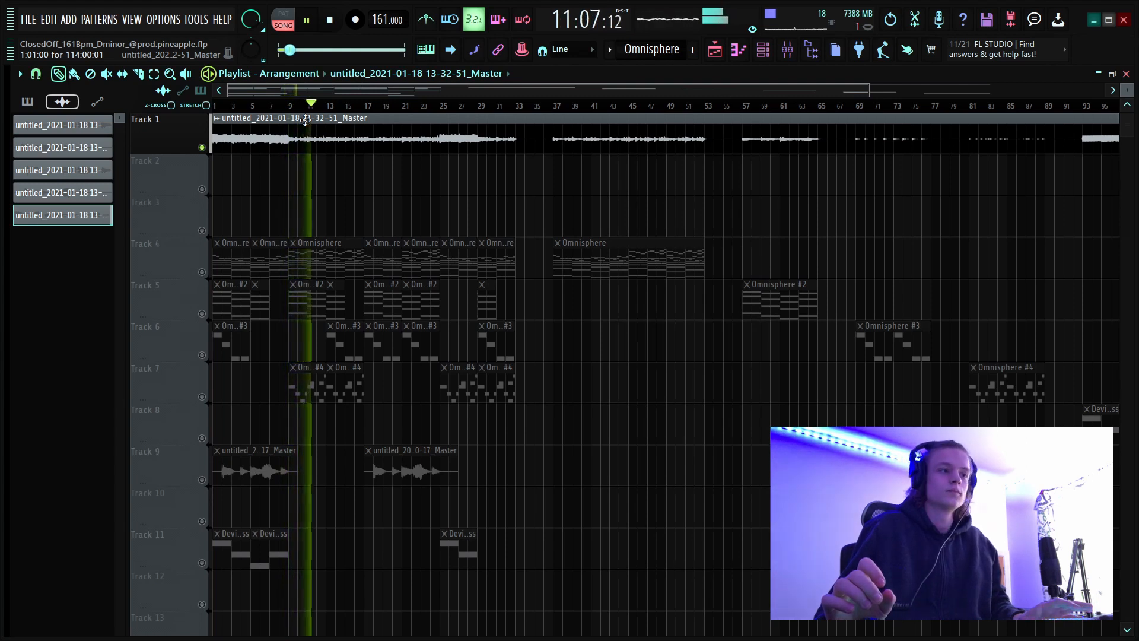
pyautogui.press('space')
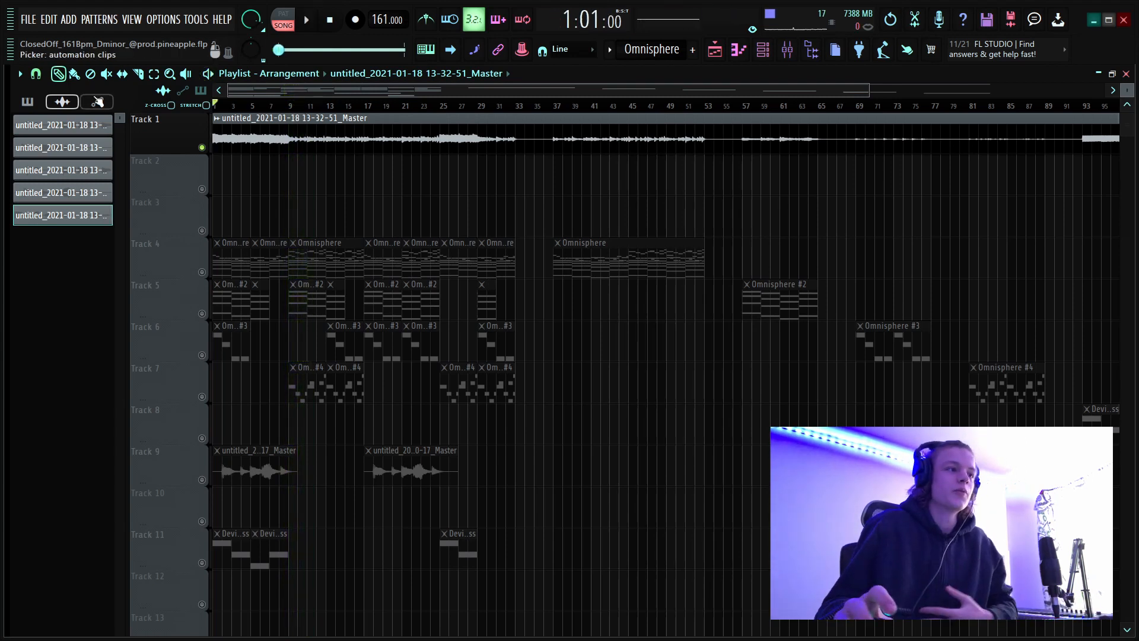
pyautogui.scroll(4, 228, 107)
pyautogui.scroll(-5, 227, 107)
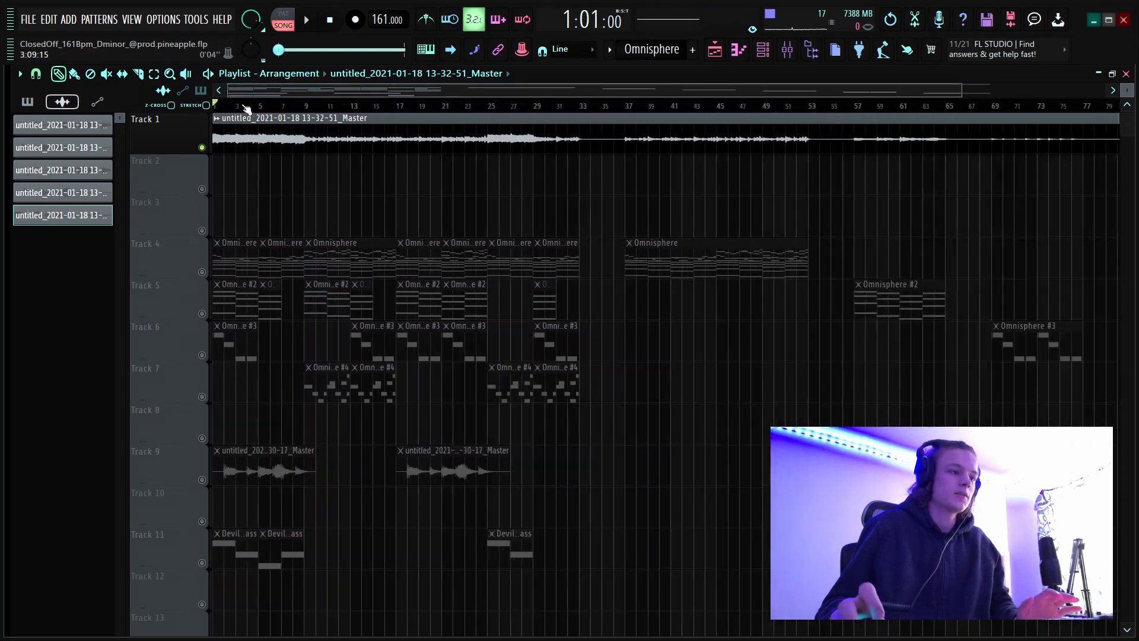
pyautogui.scroll(3, 258, 110)
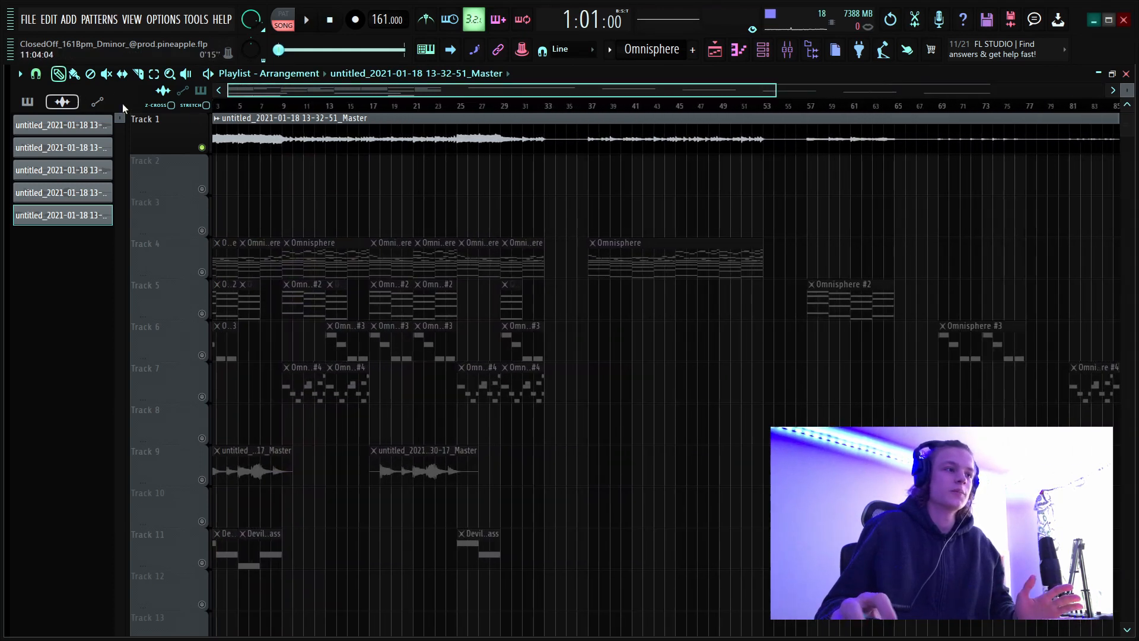
# Unmute Track 4, mute Track 1, and open the first Omnisphere clip in the piano roll.
pyautogui.click(202, 272)
pyautogui.click(201, 147)
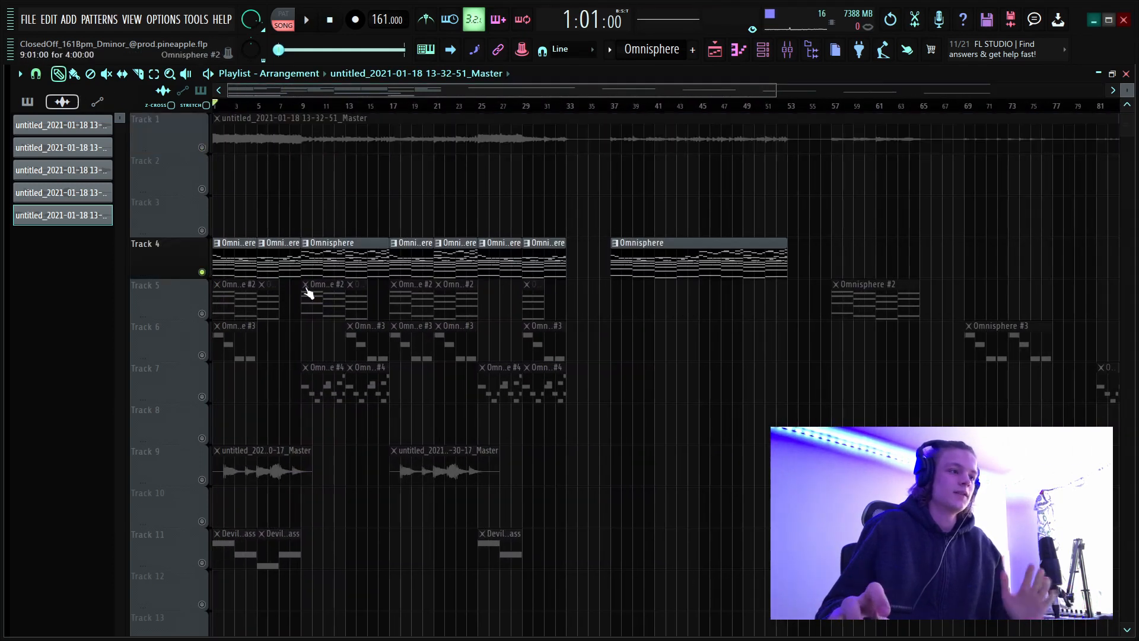
pyautogui.doubleClick(240, 263)
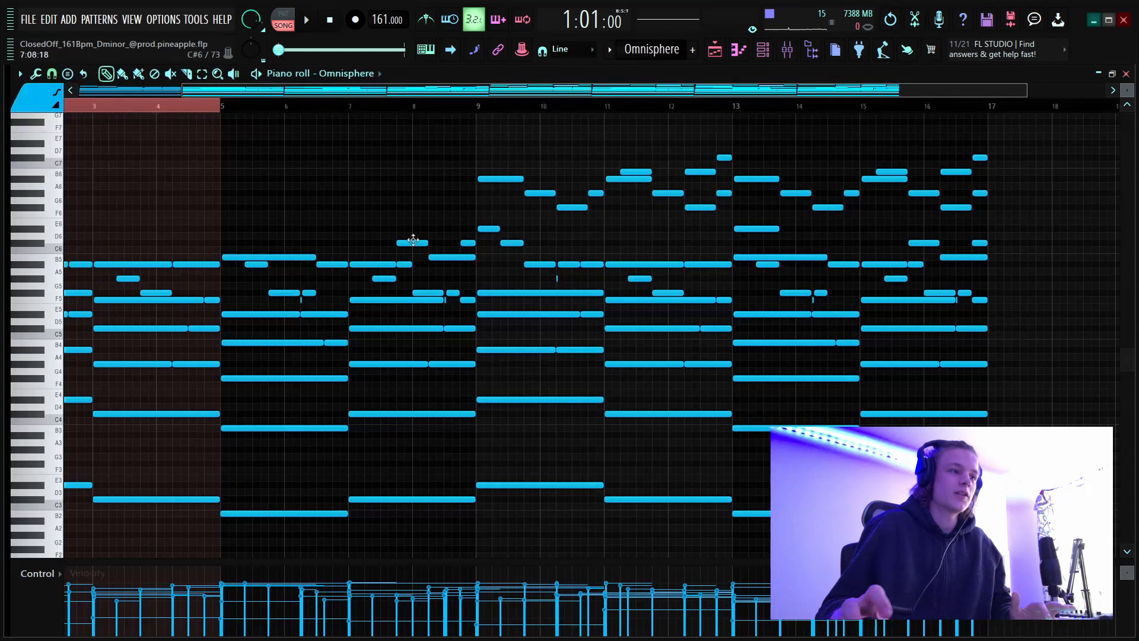
# Clear the time selection over the first four bars and display the full 16-bar Omnisphere pattern with readable note names.
pyautogui.scroll(-2, 261, 109)
pyautogui.doubleClick(229, 108)
pyautogui.moveTo(228, 108); pyautogui.dragTo(45, 113)
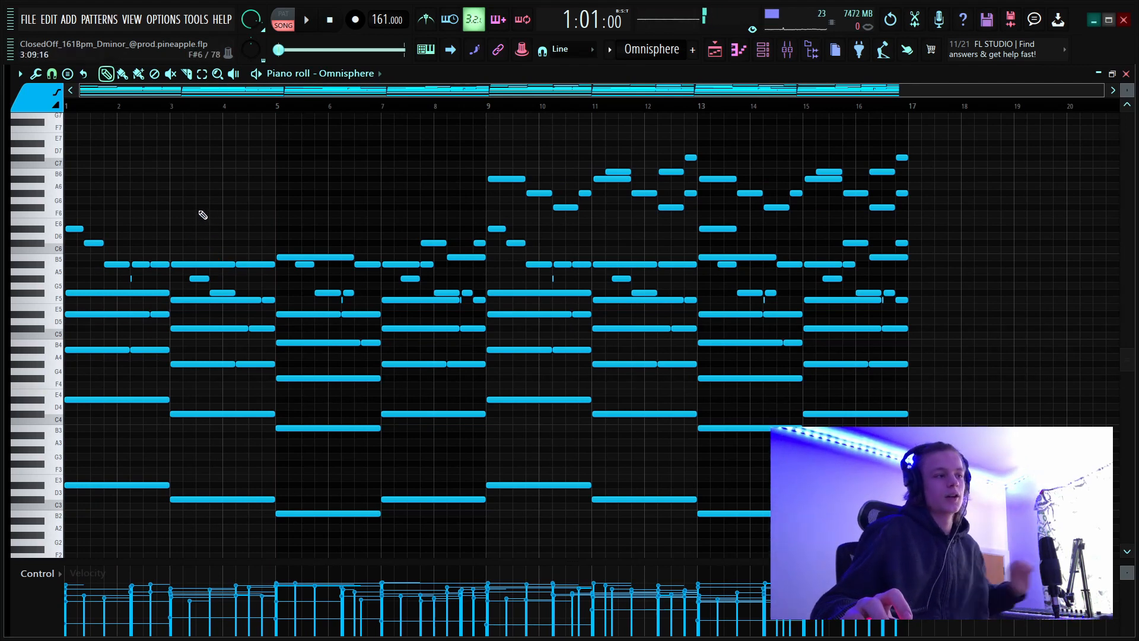
pyautogui.moveTo(1127, 90); pyautogui.dragTo(1126, 82)
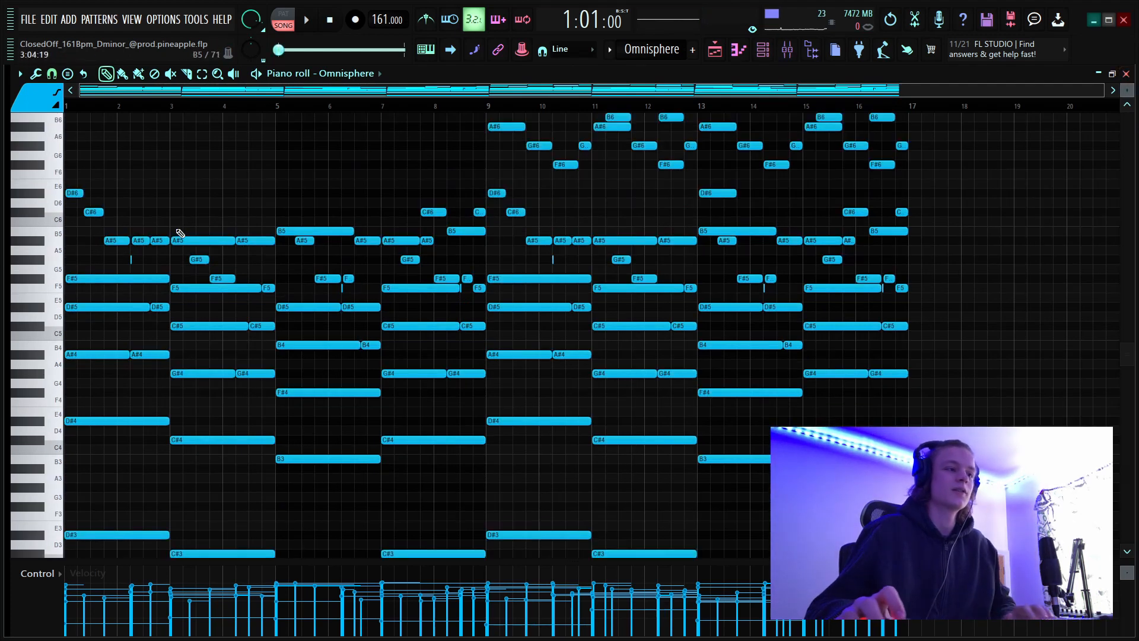
# Highlight the pattern's chords by selecting the notes of bars 1 to 6, the chord at bar 7, and the one at bar 3.
pyautogui.moveTo(369, 180); pyautogui.dragTo(3, 464)
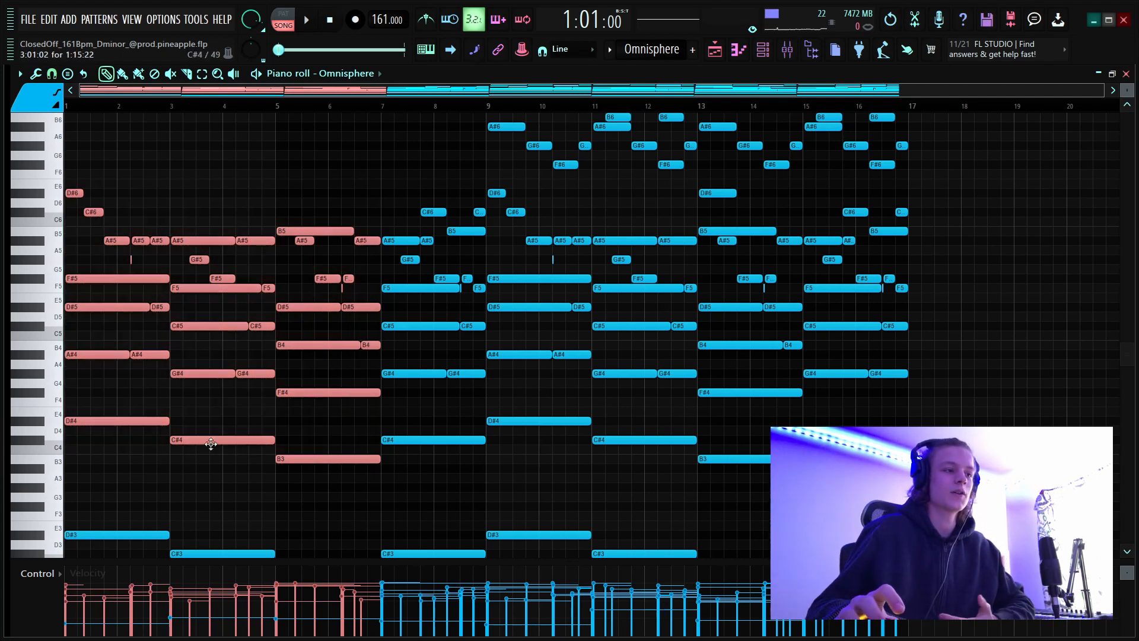
pyautogui.scroll(4, 347, 92)
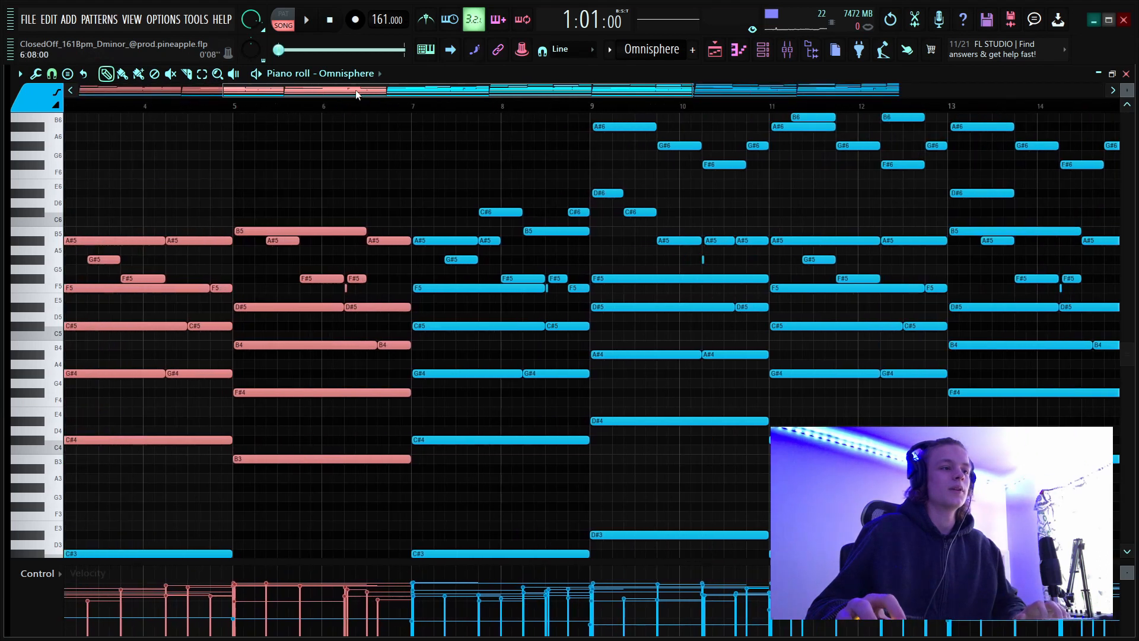
pyautogui.moveTo(358, 93); pyautogui.dragTo(820, 249)
pyautogui.moveTo(785, 216); pyautogui.dragTo(774, 447)
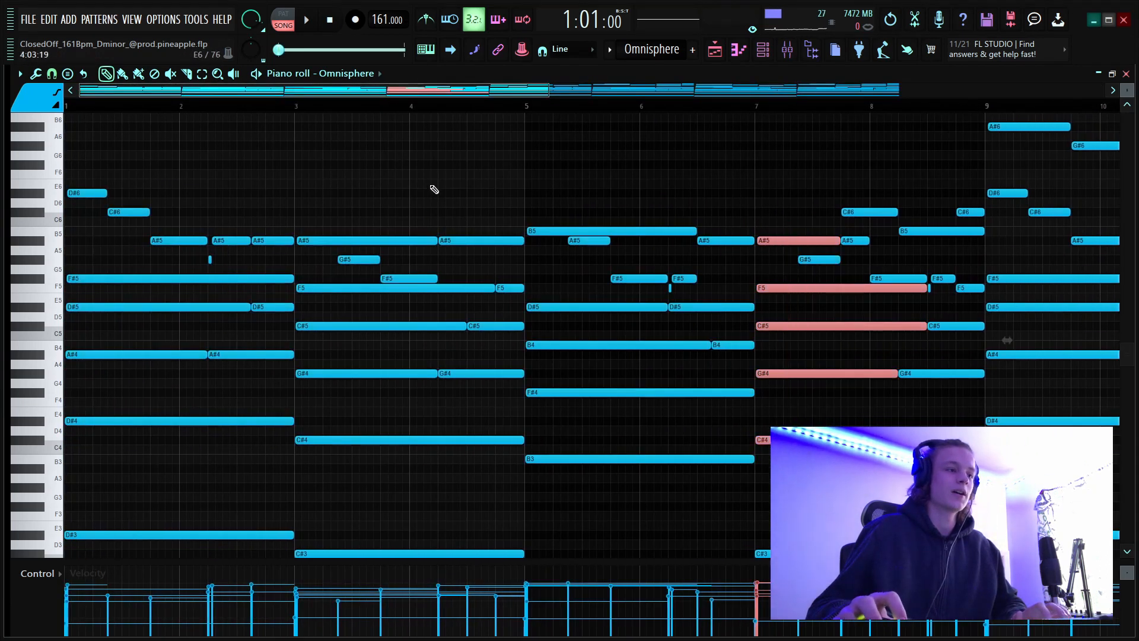
pyautogui.moveTo(439, 179); pyautogui.dragTo(378, 488)
pyautogui.scroll(-3, 351, 326)
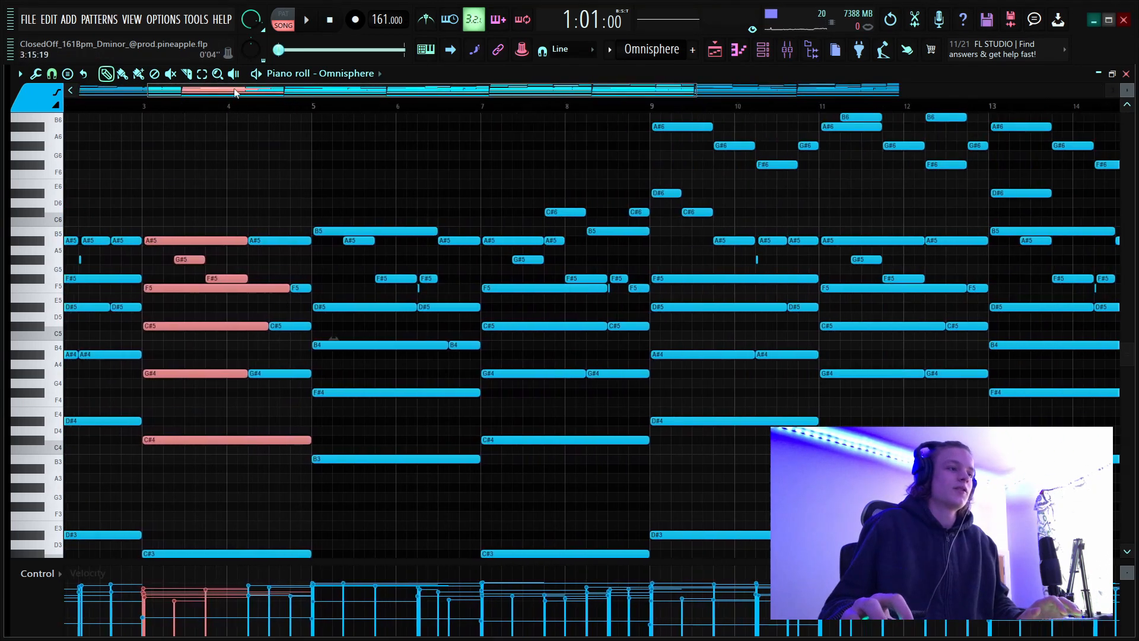
# Switch to the Slice tool and examine where the chord notes in bars 1 to 4 are split.
pyautogui.scroll(1, 291, 178)
pyautogui.click(245, 165)
pyautogui.rightClick(252, 166)
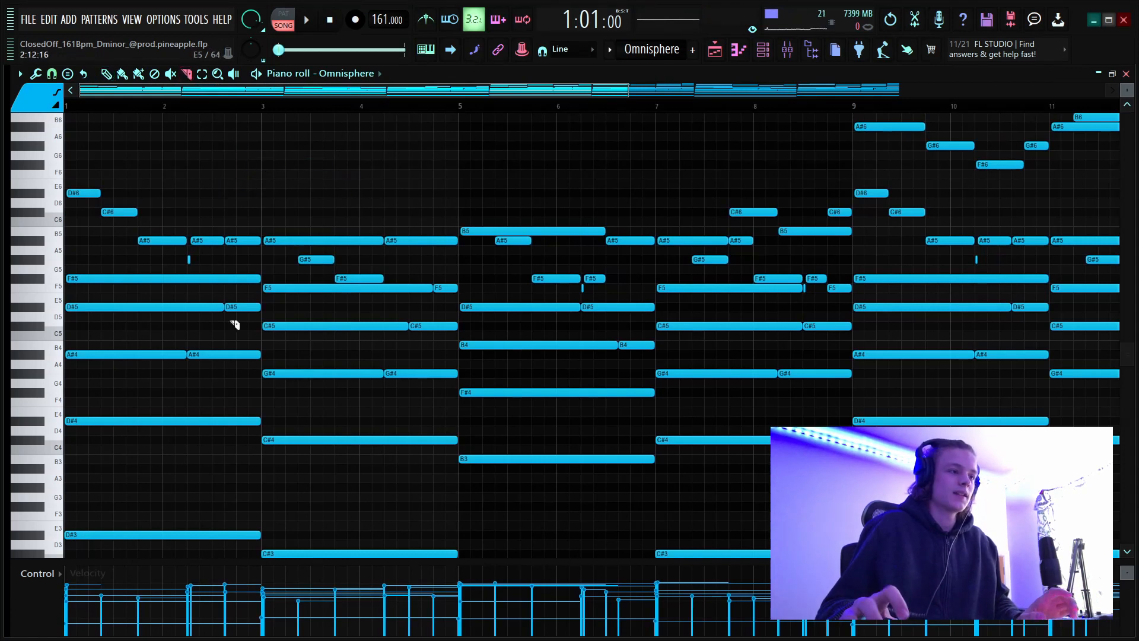
pyautogui.scroll(3, 214, 107)
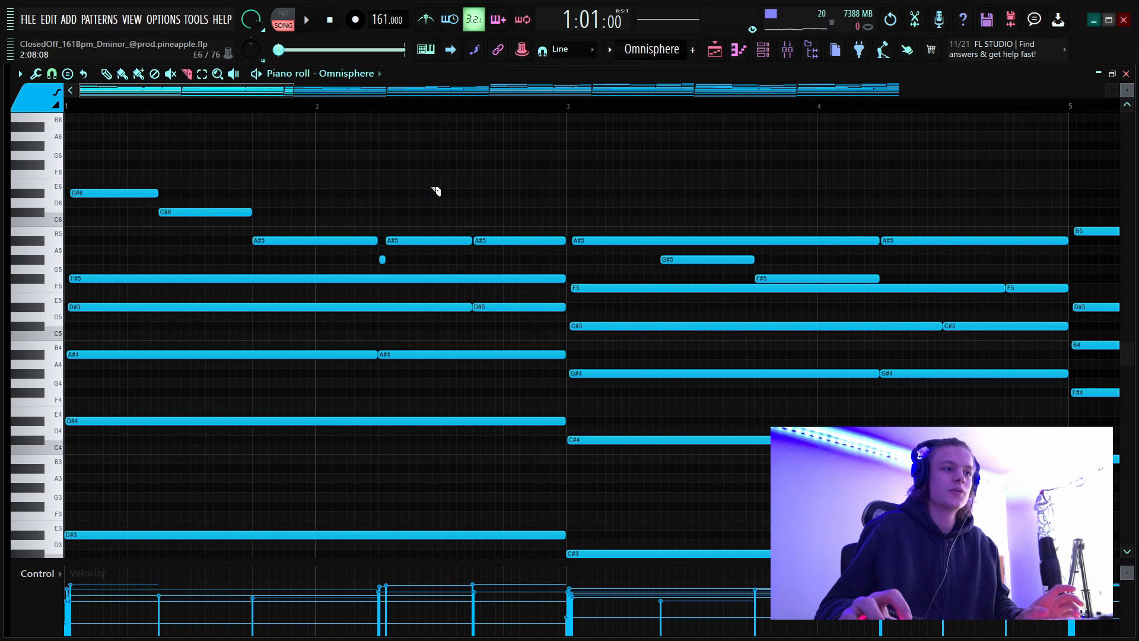
pyautogui.moveTo(432, 187); pyautogui.dragTo(437, 190)
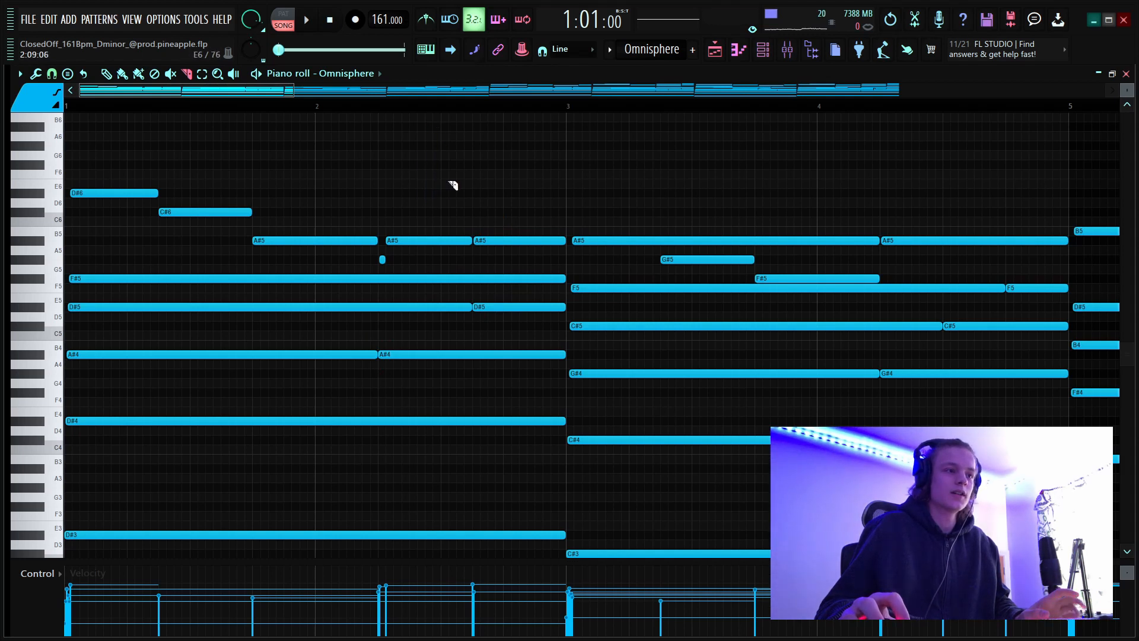
pyautogui.scroll(-5, 436, 107)
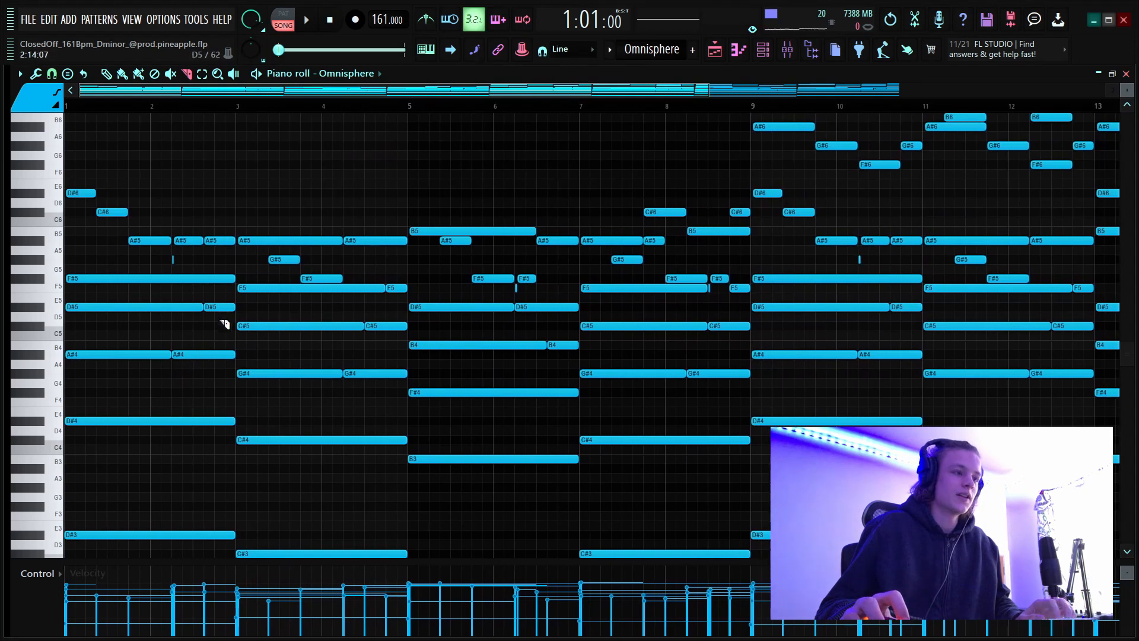
# With the Select tool, highlight the split-off chord notes D#5 and A#4 in bar 2, then F5, C#5 and G#4 in bar 4.
pyautogui.click(202, 74)
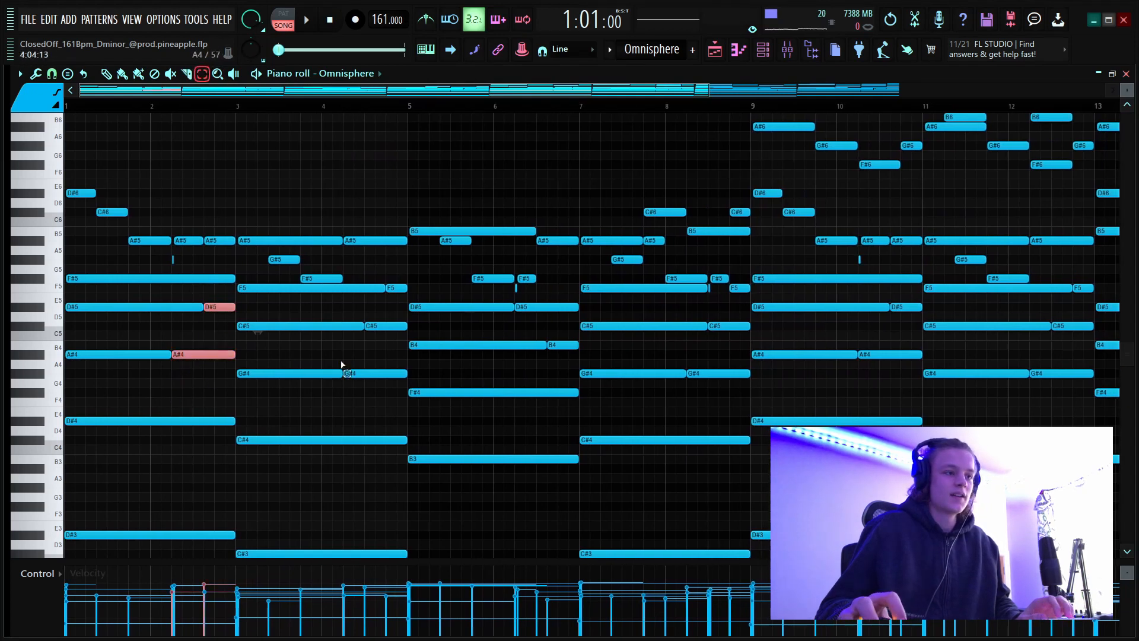
pyautogui.moveTo(394, 275); pyautogui.dragTo(390, 389)
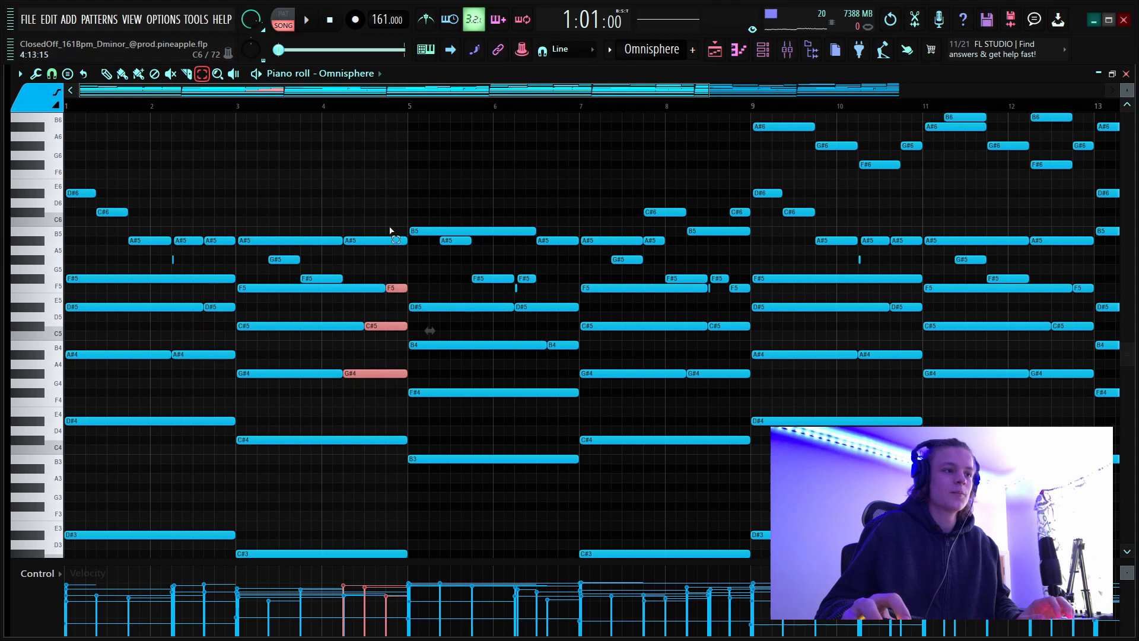
pyautogui.scroll(3, 430, 97)
pyautogui.moveTo(428, 95); pyautogui.dragTo(172, 80)
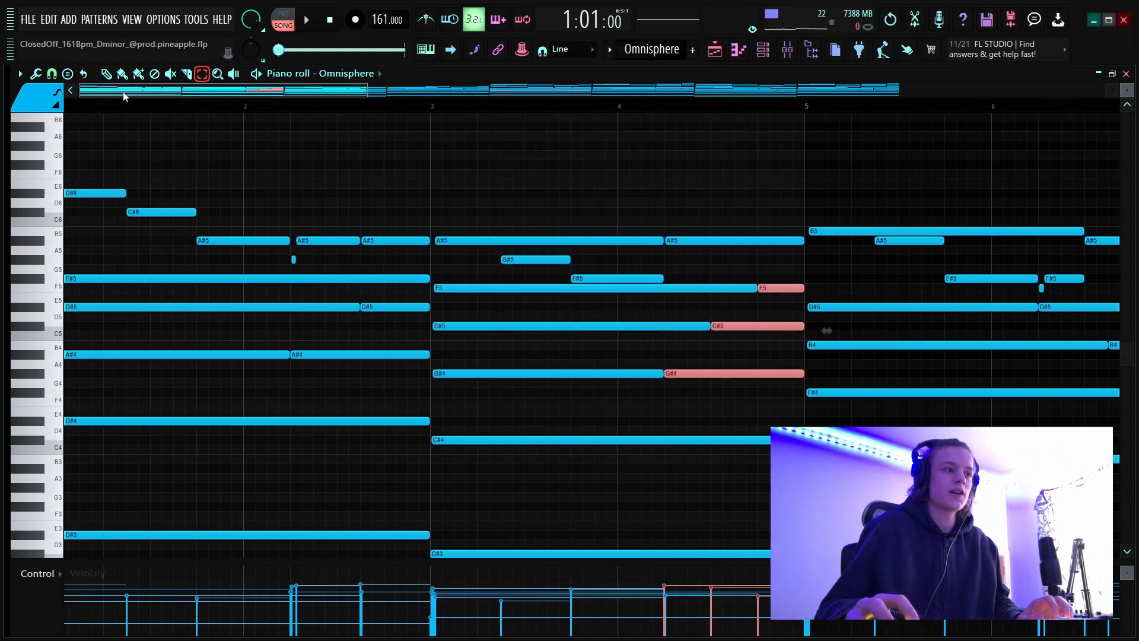
# Return to the Draw tool and highlight the melody notes A#5 and G#5 in bar 2, then G#5 and F#5 in bars 3 and 4.
pyautogui.click(107, 74)
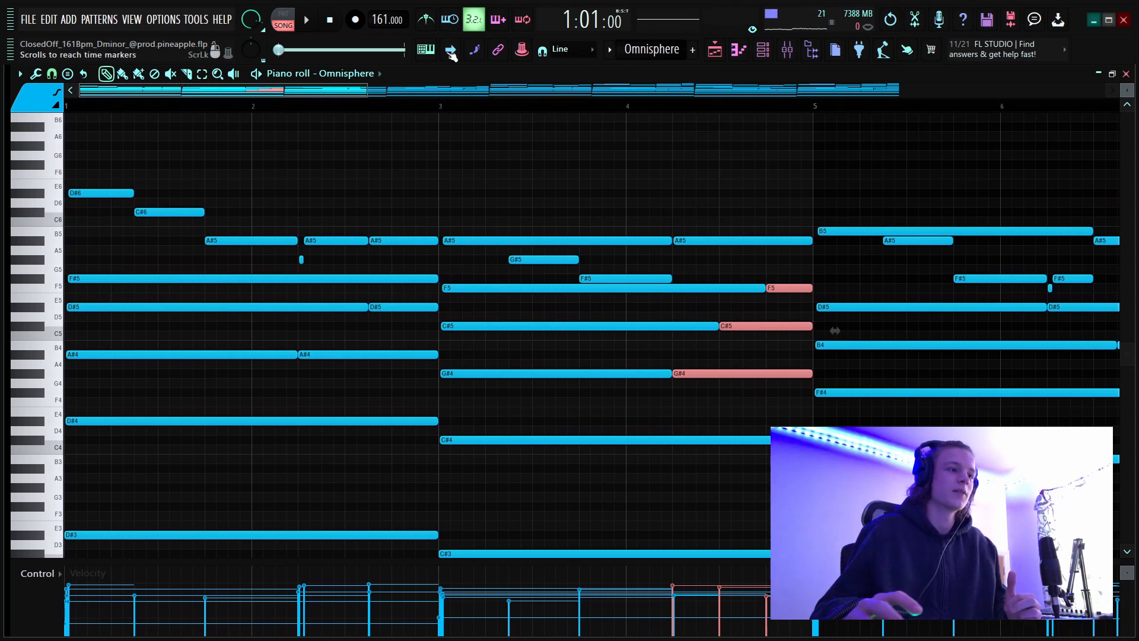
pyautogui.scroll(-5, 210, 111)
pyautogui.scroll(3, 214, 111)
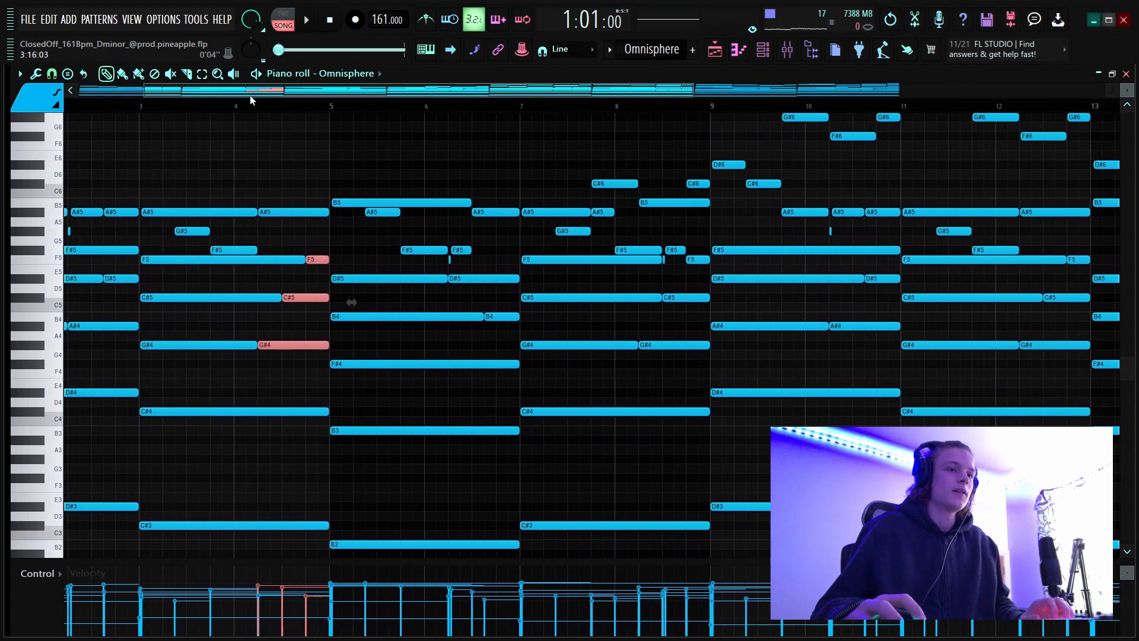
pyautogui.scroll(4, 480, 302)
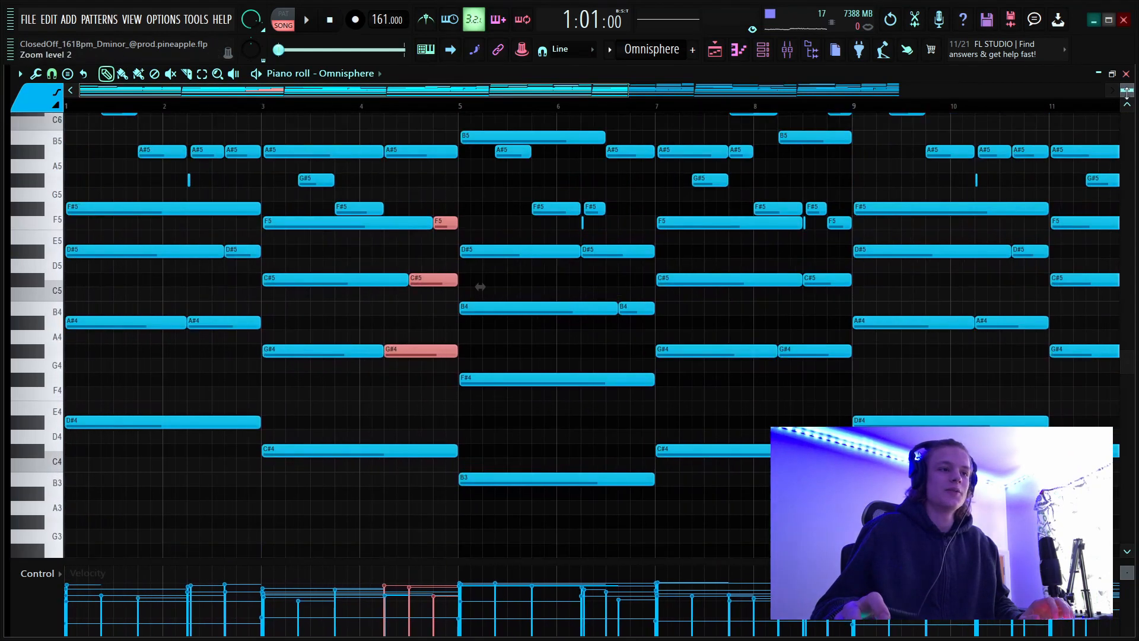
pyautogui.moveTo(173, 174); pyautogui.dragTo(27, 290)
pyautogui.click(213, 278)
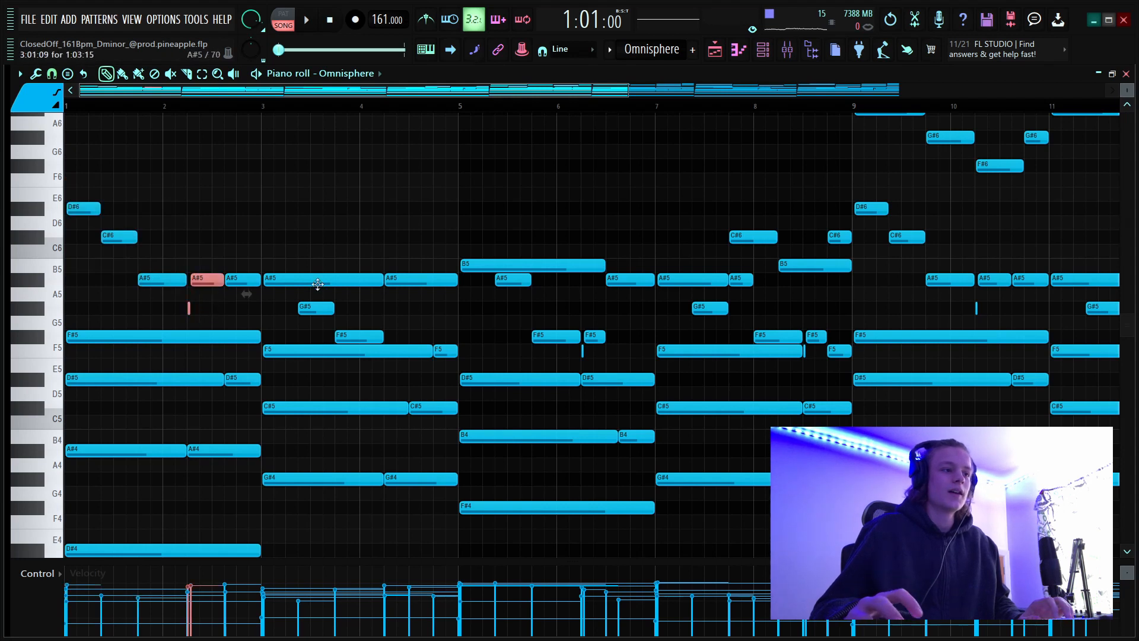
pyautogui.moveTo(296, 301); pyautogui.dragTo(380, 344)
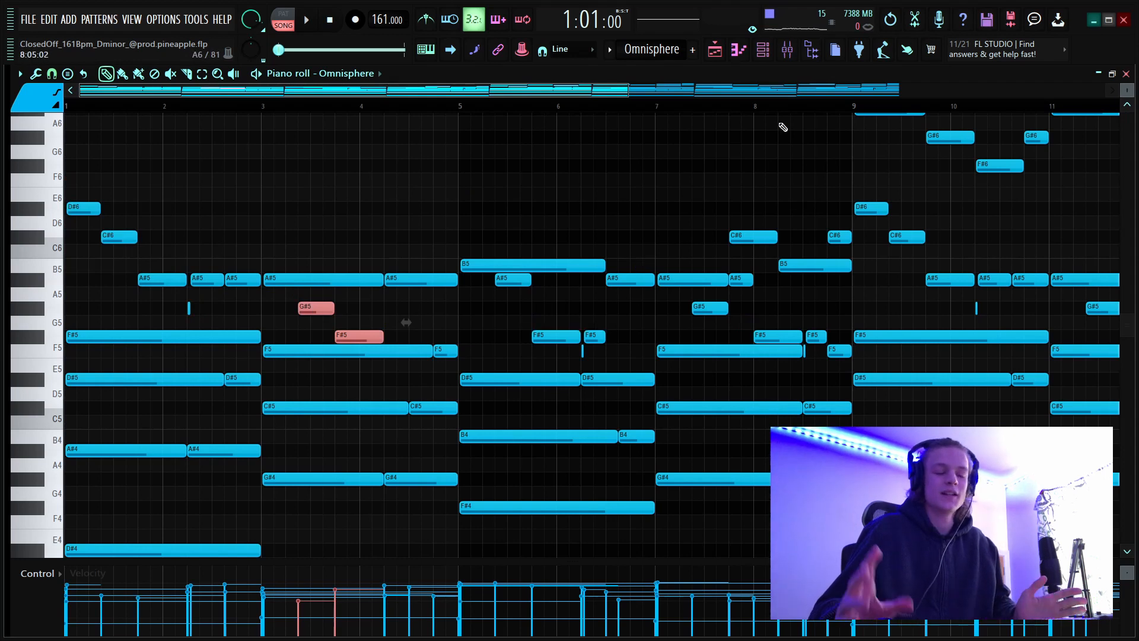
# Examine the whole pattern and highlight the lower notes of its first eight bars.
pyautogui.scroll(-5, 354, 115)
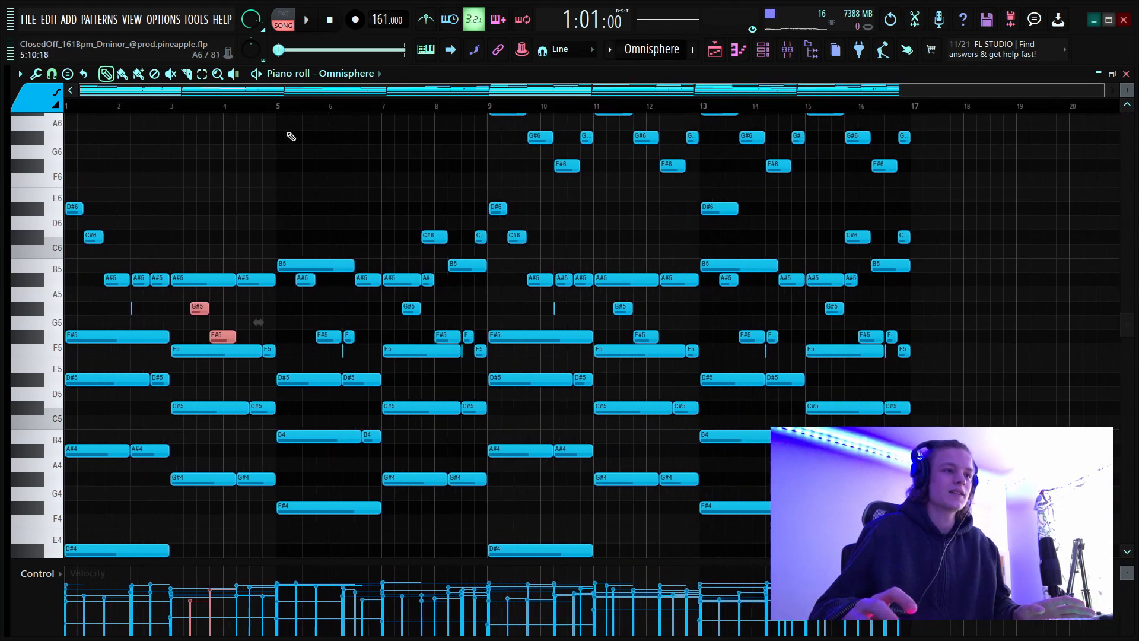
pyautogui.scroll(4, 518, 281)
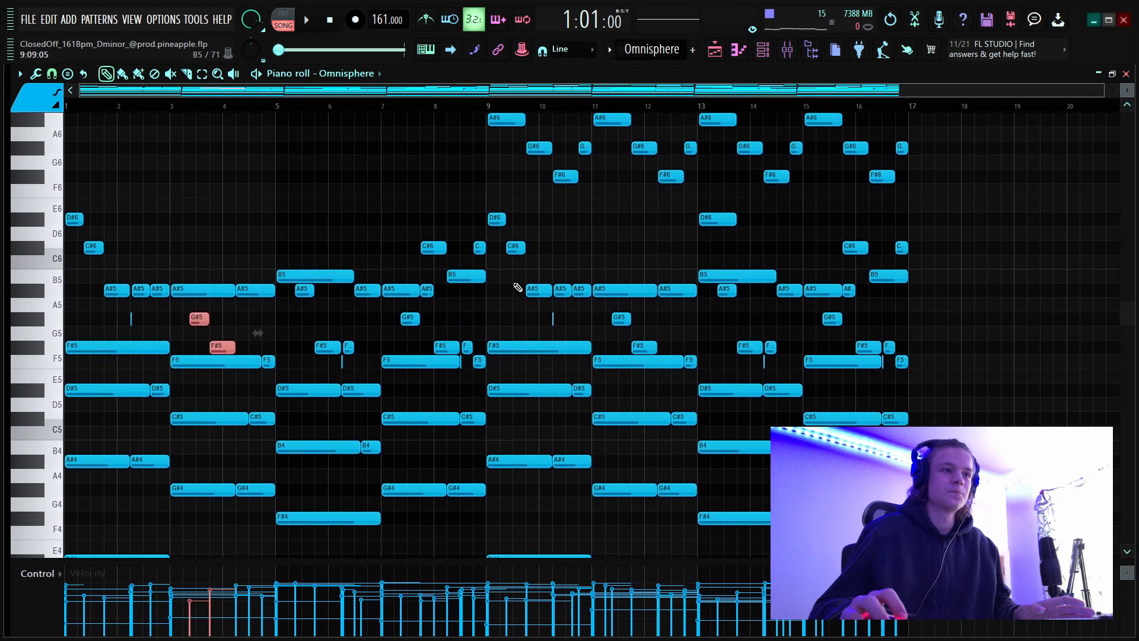
pyautogui.scroll(-3, 525, 278)
pyautogui.moveTo(1125, 92); pyautogui.dragTo(1125, 131)
pyautogui.moveTo(471, 291); pyautogui.dragTo(3, 584)
# Highlight the high melody notes from F#6 to C#7 in bars 9 to 16, then marquee the empty area above the first eight bars.
pyautogui.scroll(3, 926, 374)
pyautogui.moveTo(1000, 181); pyautogui.dragTo(496, 261)
pyautogui.moveTo(1129, 88); pyautogui.dragTo(1130, 62)
pyautogui.scroll(4, 443, 314)
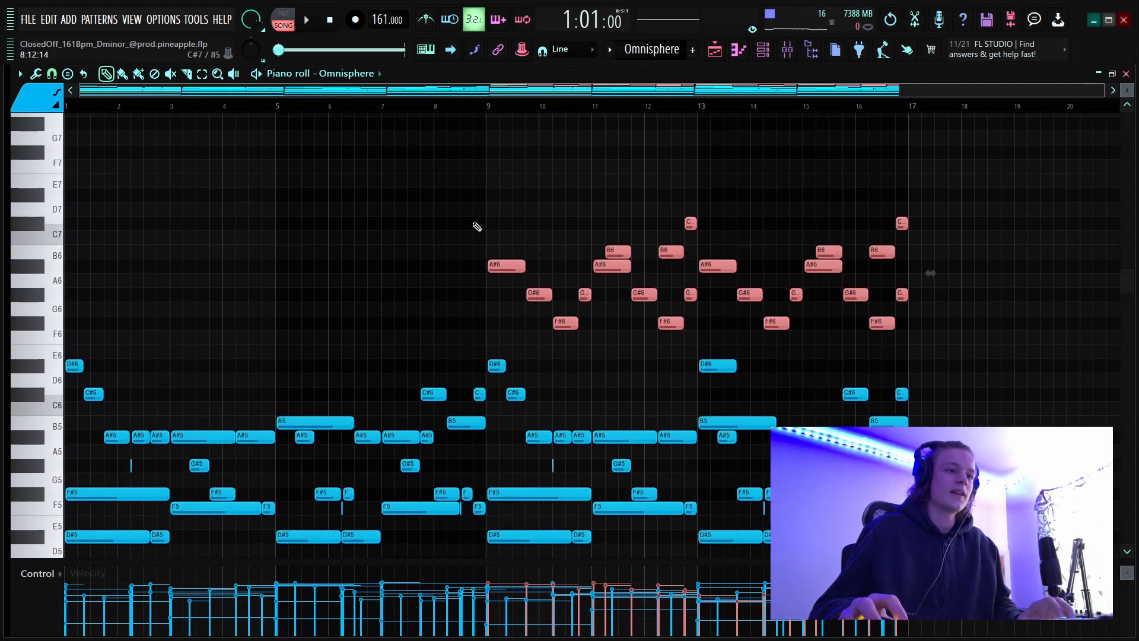
pyautogui.moveTo(482, 213); pyautogui.dragTo(27, 331)
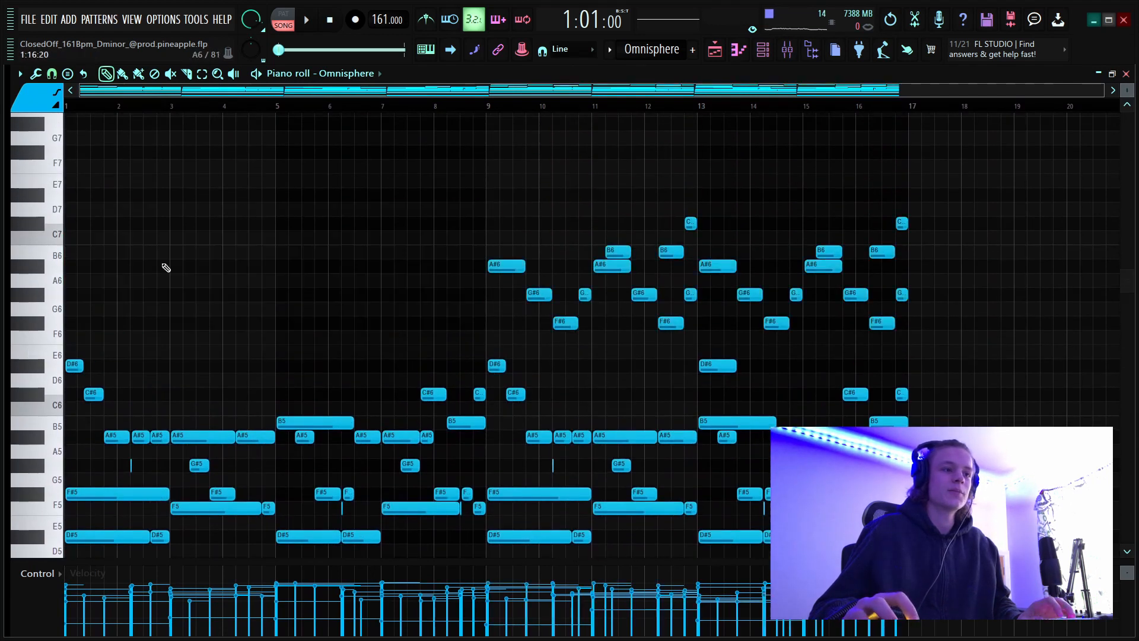
# Reselect the high F#6 to C#7 notes in bars 9 to 16 and examine how they sit above the lower melody.
pyautogui.scroll(-4, 293, 193)
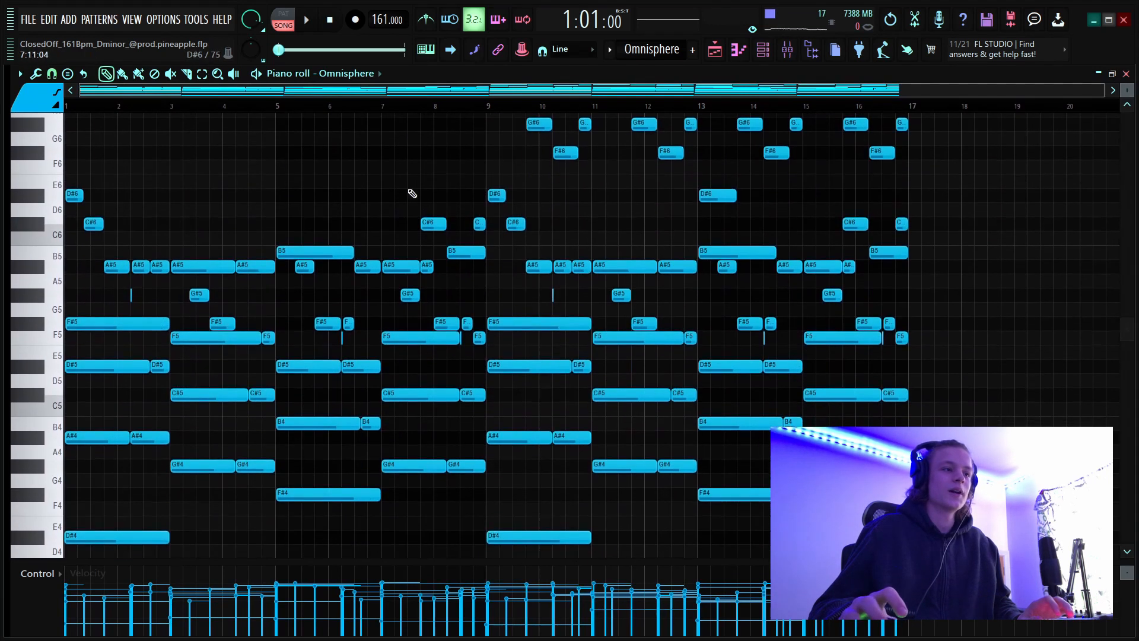
pyautogui.scroll(4, 358, 210)
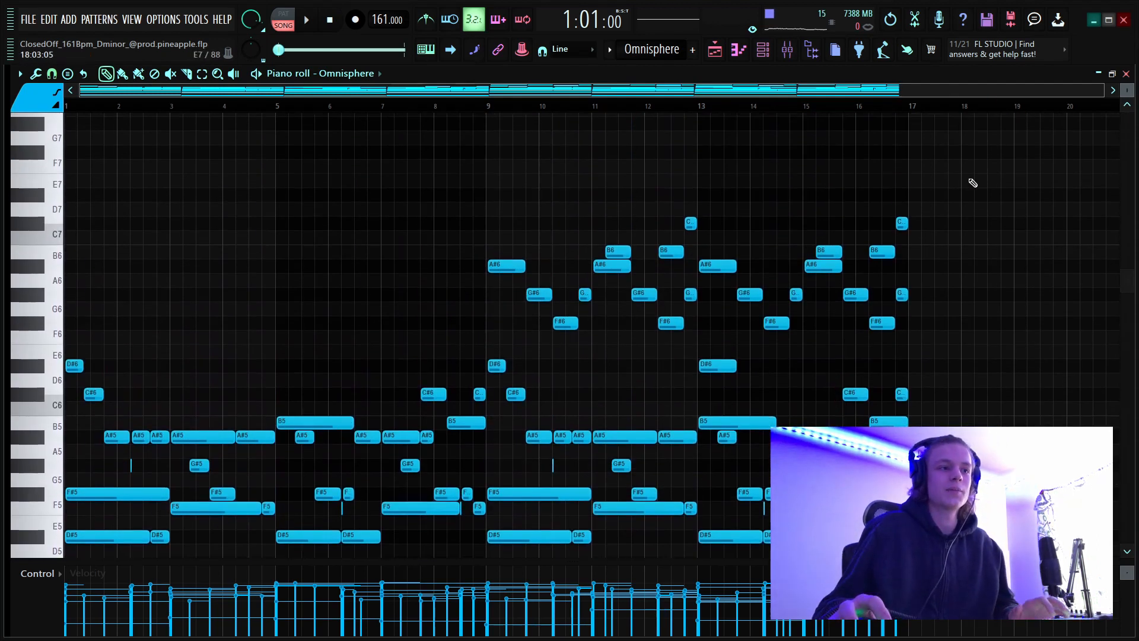
pyautogui.moveTo(947, 187); pyautogui.dragTo(507, 352)
pyautogui.scroll(3, 475, 96)
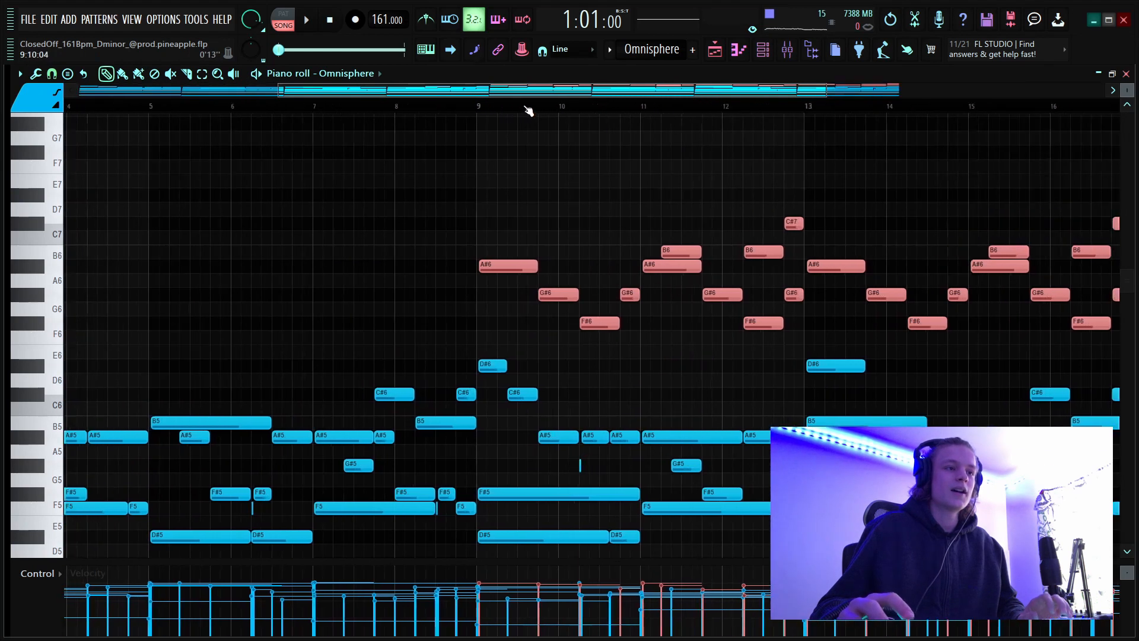
pyautogui.moveTo(508, 91); pyautogui.dragTo(566, 148)
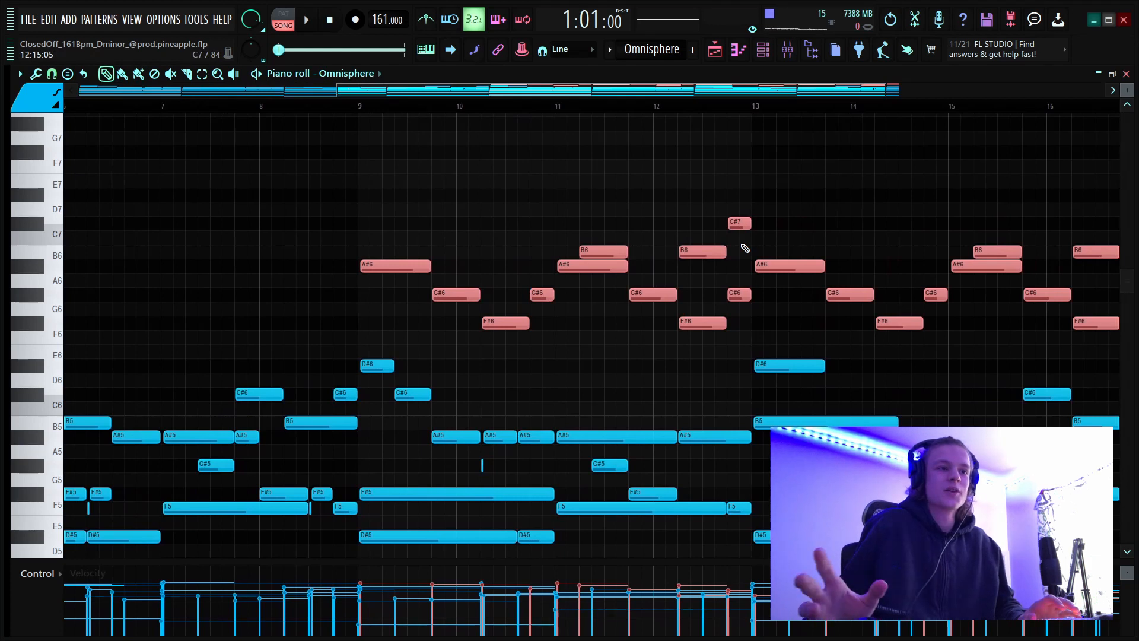
pyautogui.scroll(-5, 501, 107)
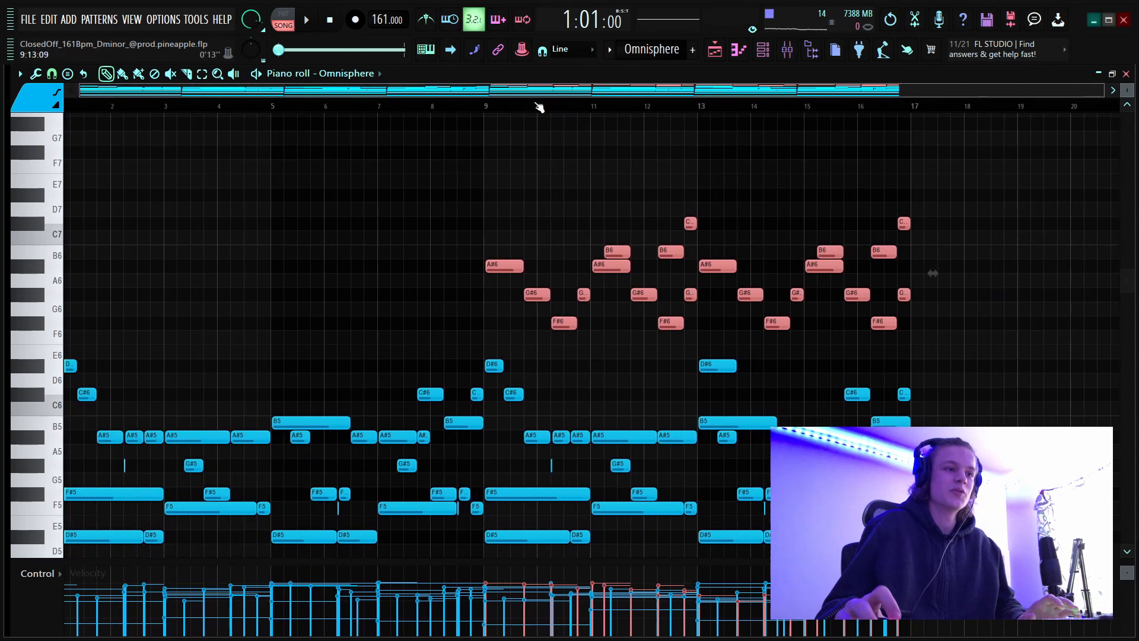
pyautogui.scroll(5, 540, 112)
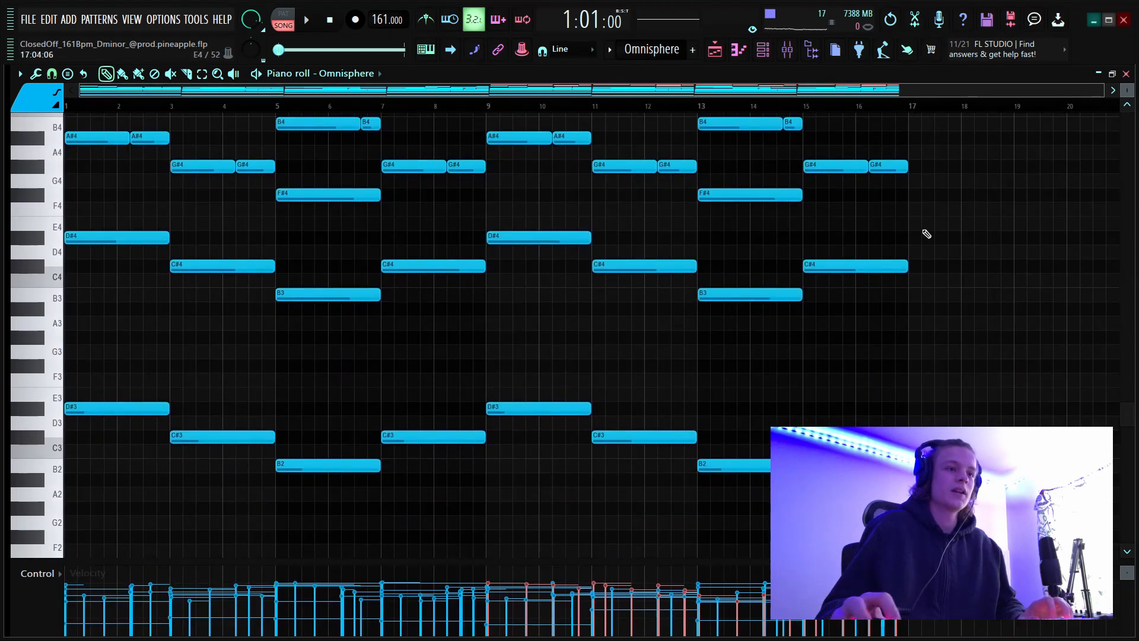
# Highlight the D#4, C#4 and B3 notes across all sixteen bars, then the bass notes D#3, C#3 and B2.
pyautogui.moveTo(920, 217); pyautogui.dragTo(66, 356)
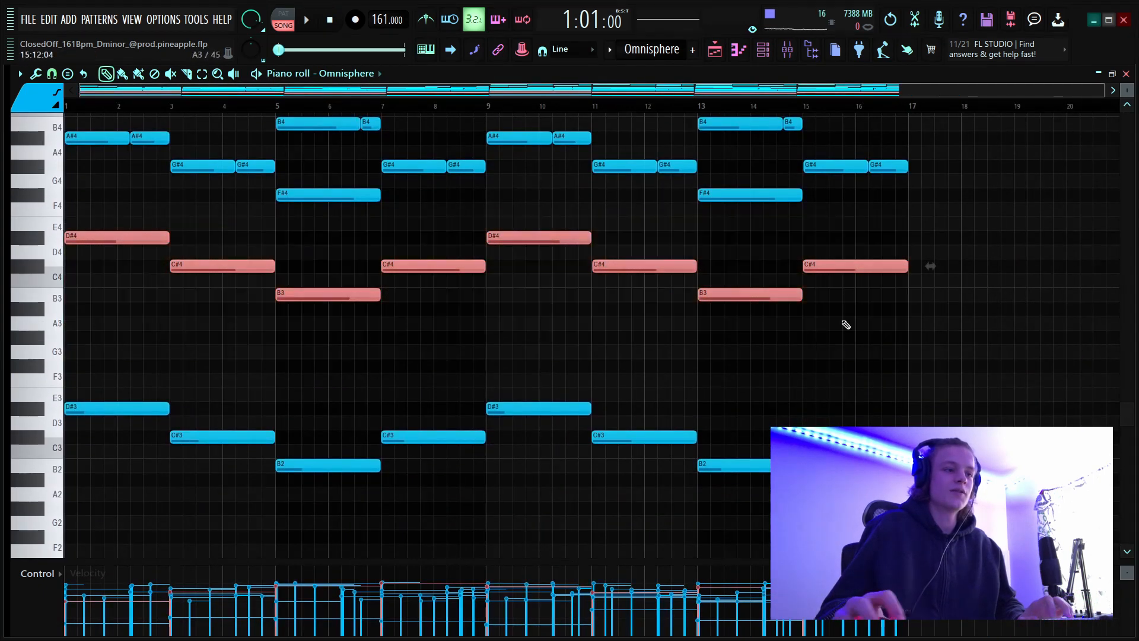
pyautogui.moveTo(996, 315); pyautogui.dragTo(67, 527)
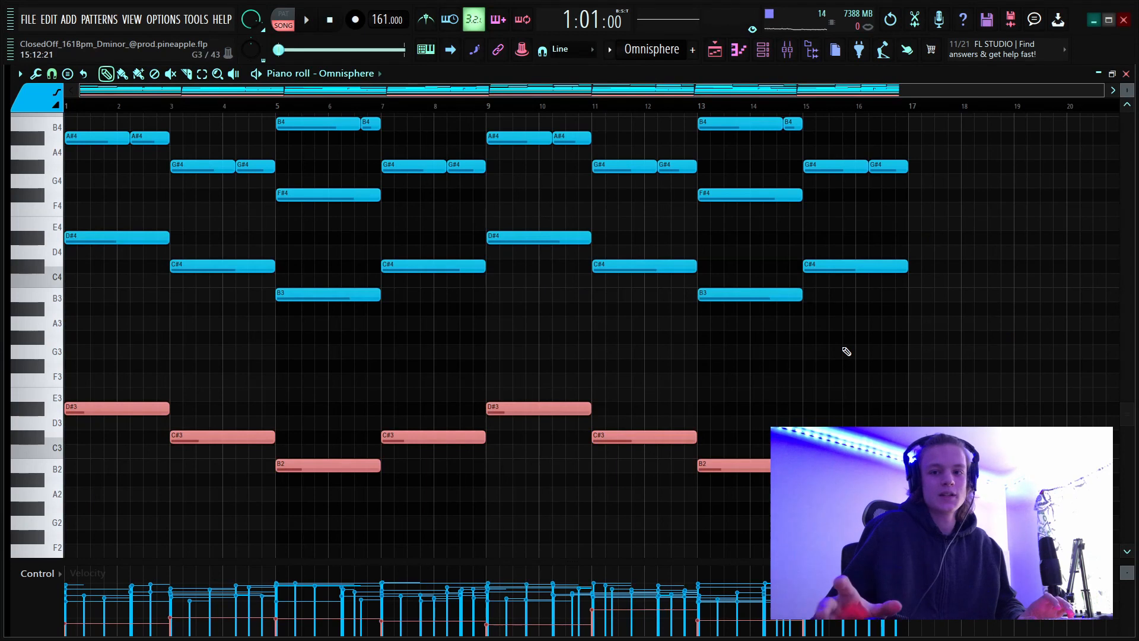
pyautogui.scroll(5, 846, 351)
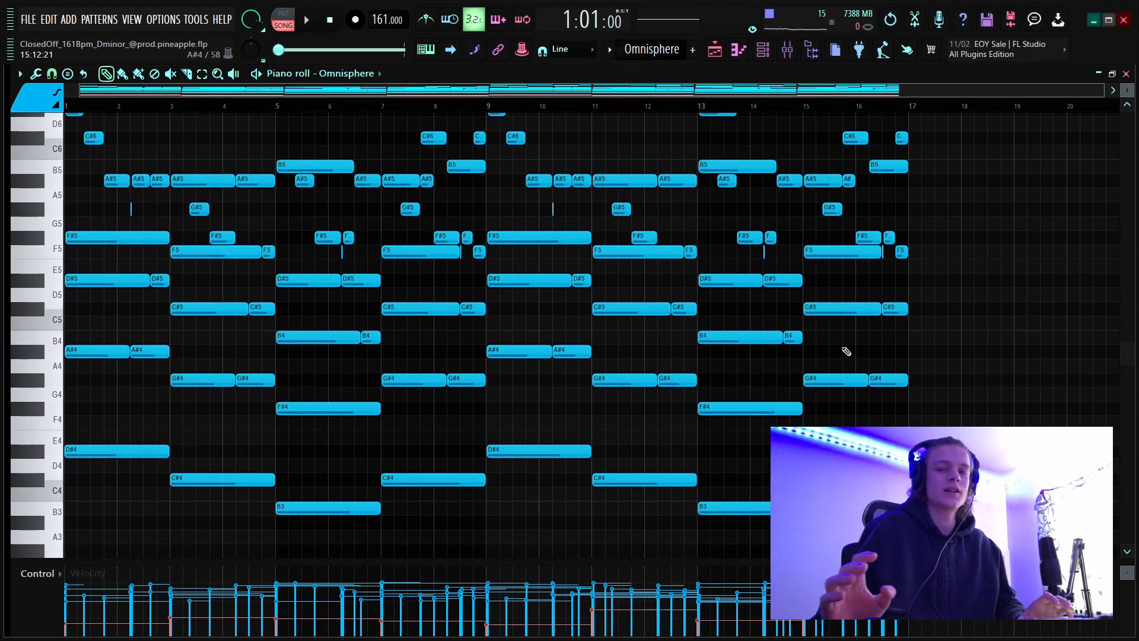
pyautogui.scroll(8, 760, 412)
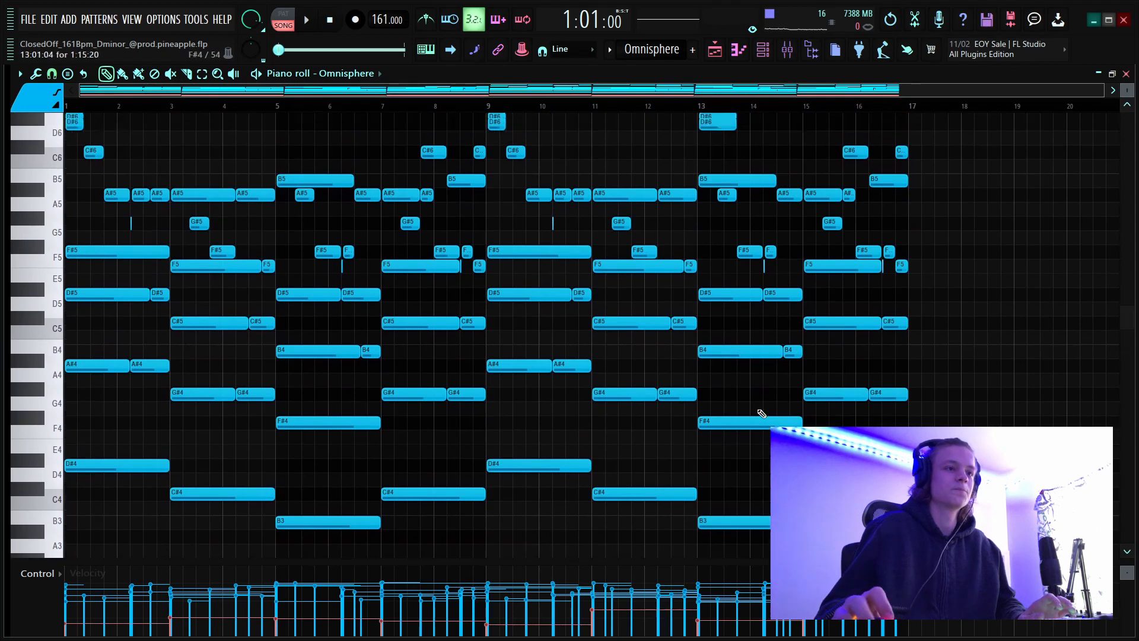
pyautogui.scroll(-7, 730, 394)
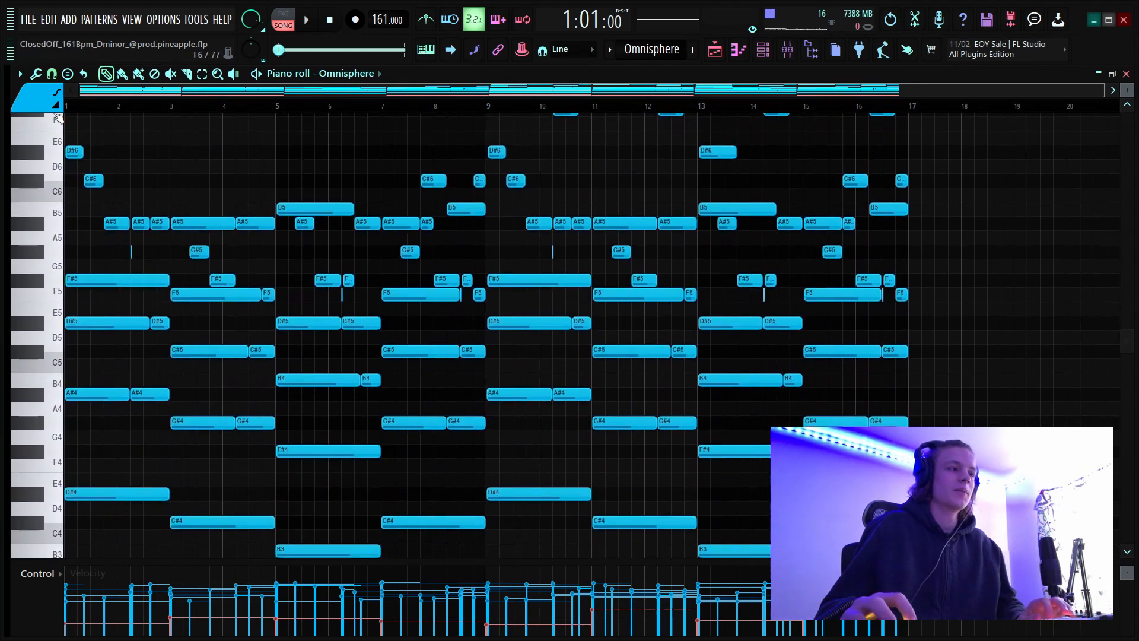
# Switch playback to pattern mode, play the Omnisphere pattern while viewing its full note range, and clear the note selection.
pyautogui.click(279, 19)
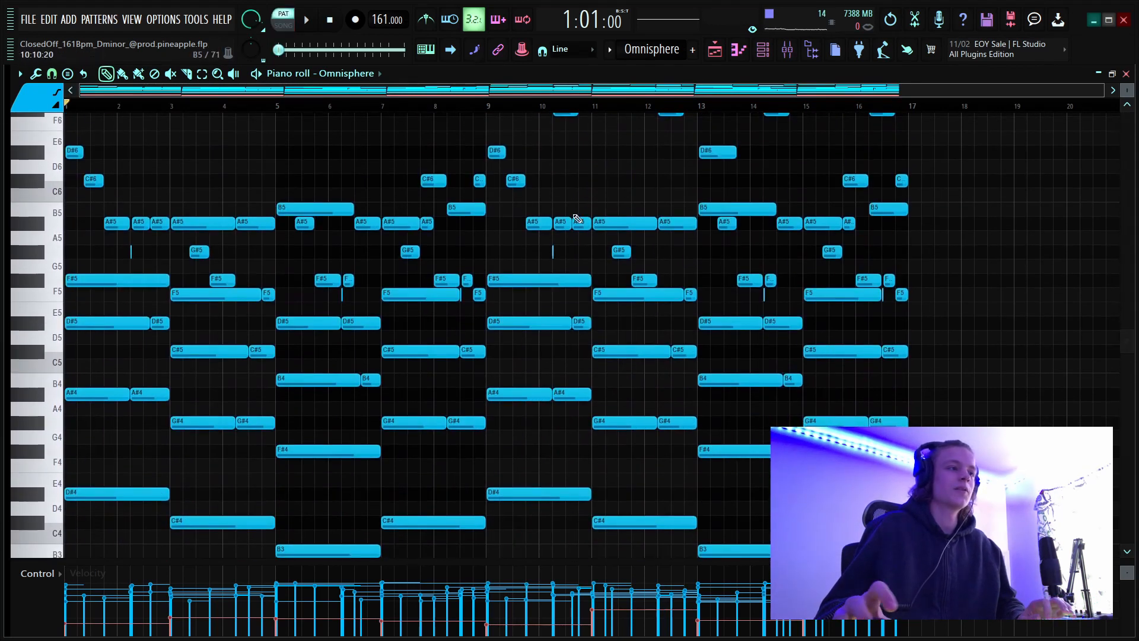
pyautogui.press('space')
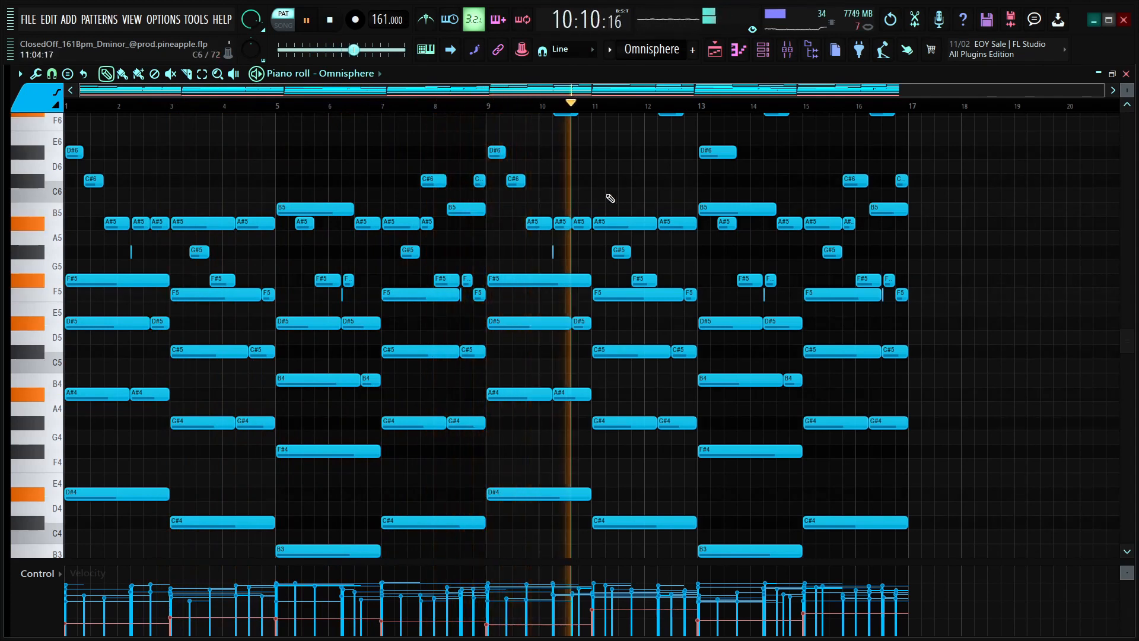
pyautogui.scroll(2, 618, 194)
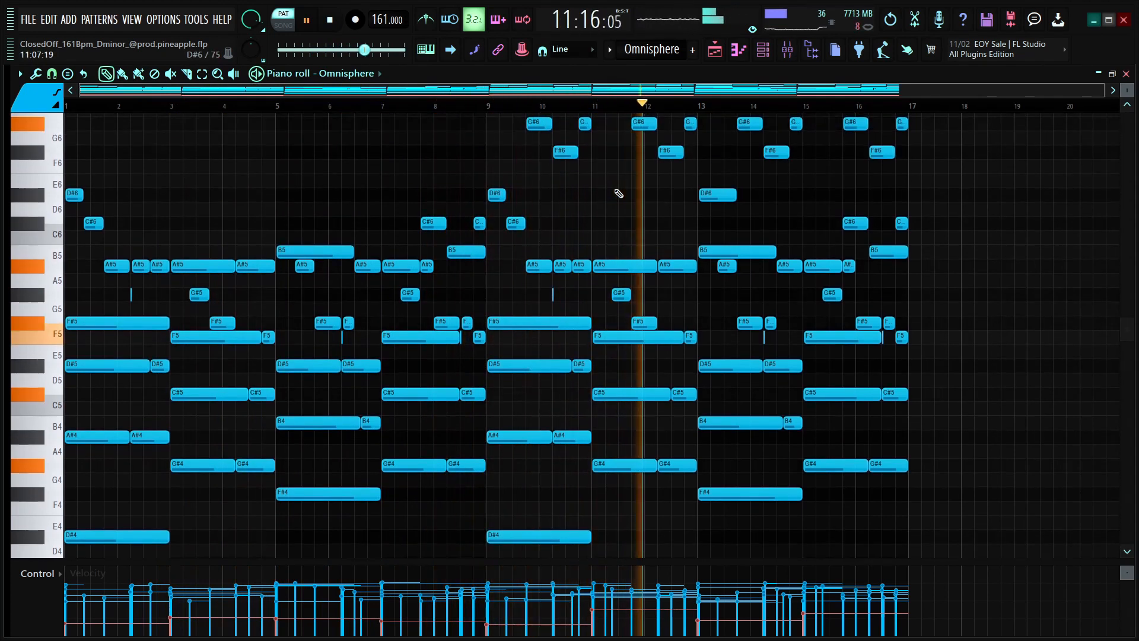
pyautogui.scroll(2, 619, 194)
pyautogui.moveTo(1126, 90); pyautogui.dragTo(1125, 104)
pyautogui.scroll(-2, 1021, 194)
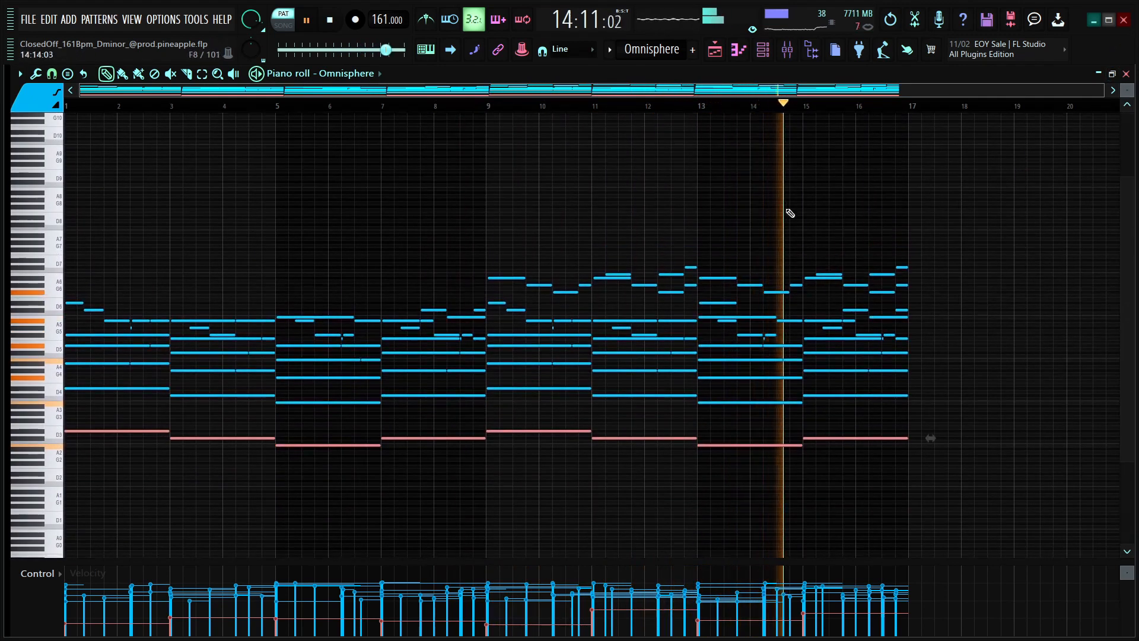
pyautogui.click(590, 197)
pyautogui.rightClick(591, 197)
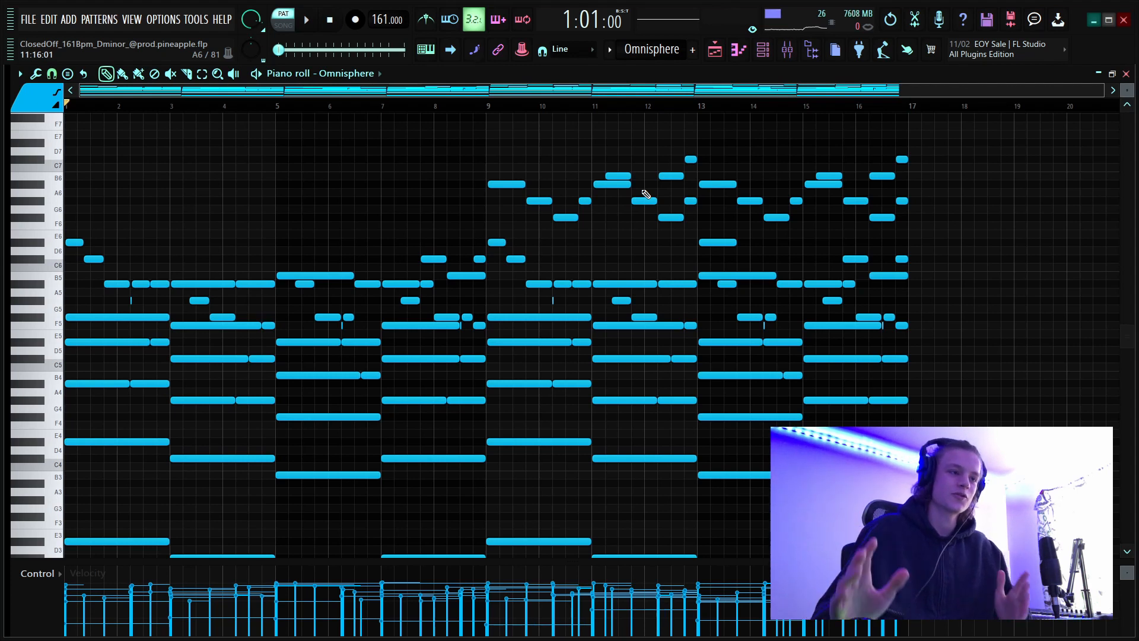
# Open the Omnisphere #2 pattern from the playlist, clear the time selection over bars 1 to 4, and audition its chords.
pyautogui.press('F5')
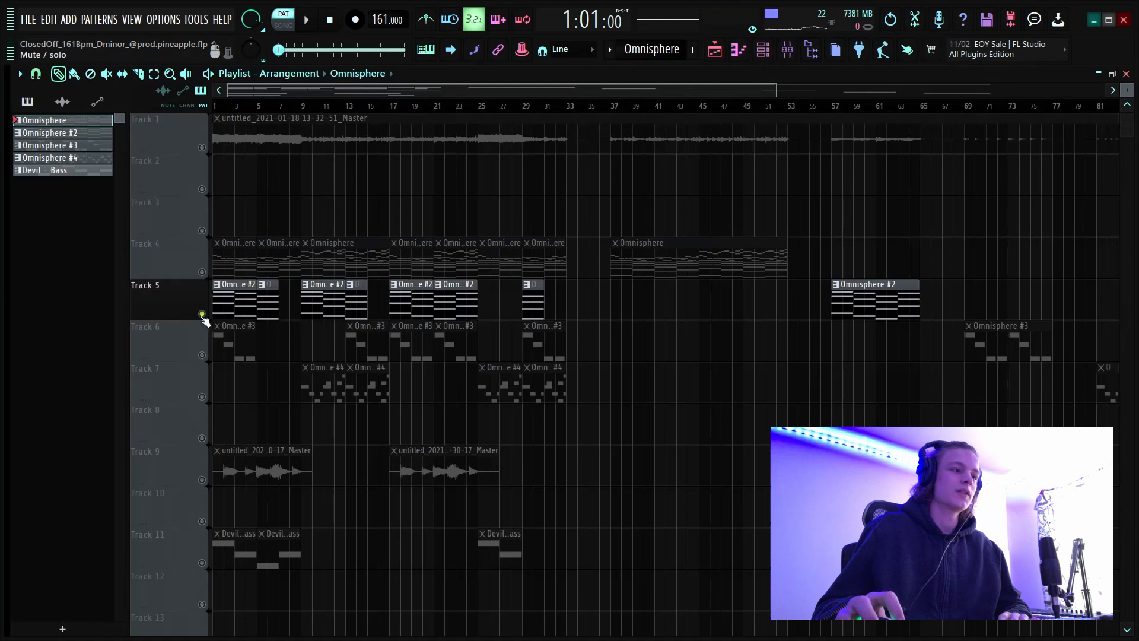
pyautogui.doubleClick(235, 305)
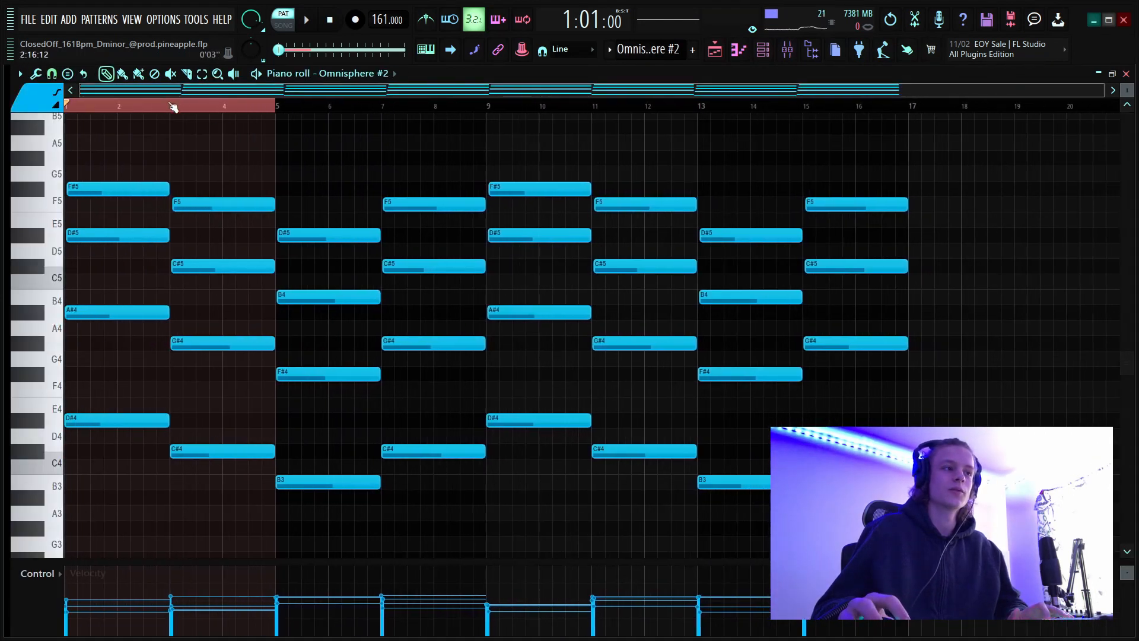
pyautogui.moveTo(170, 103); pyautogui.dragTo(2, 115)
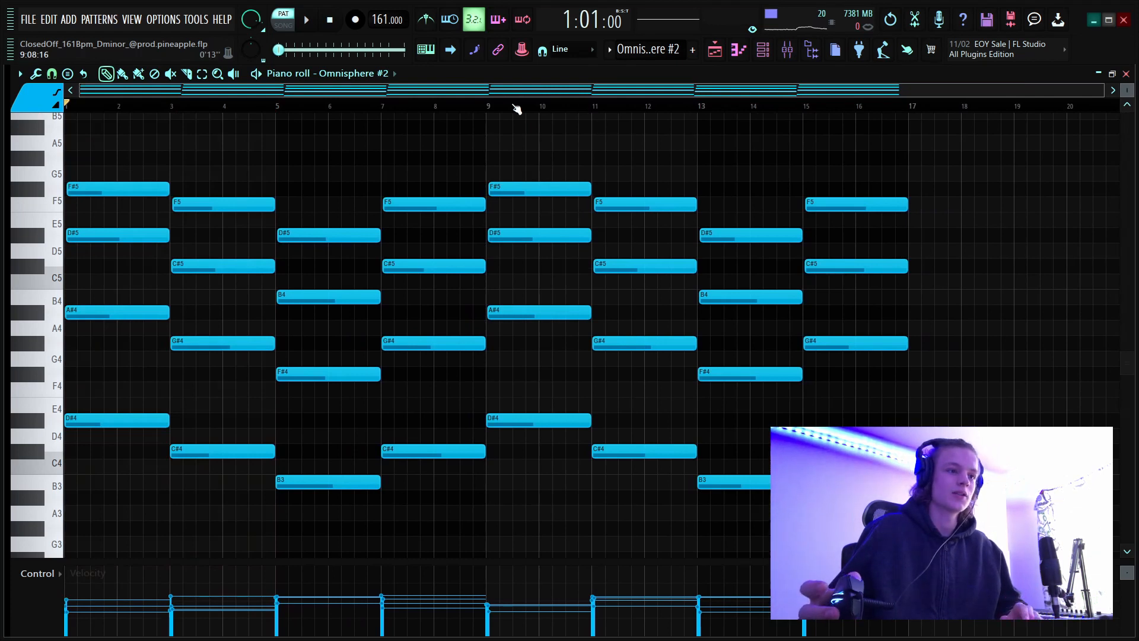
pyautogui.press('space')
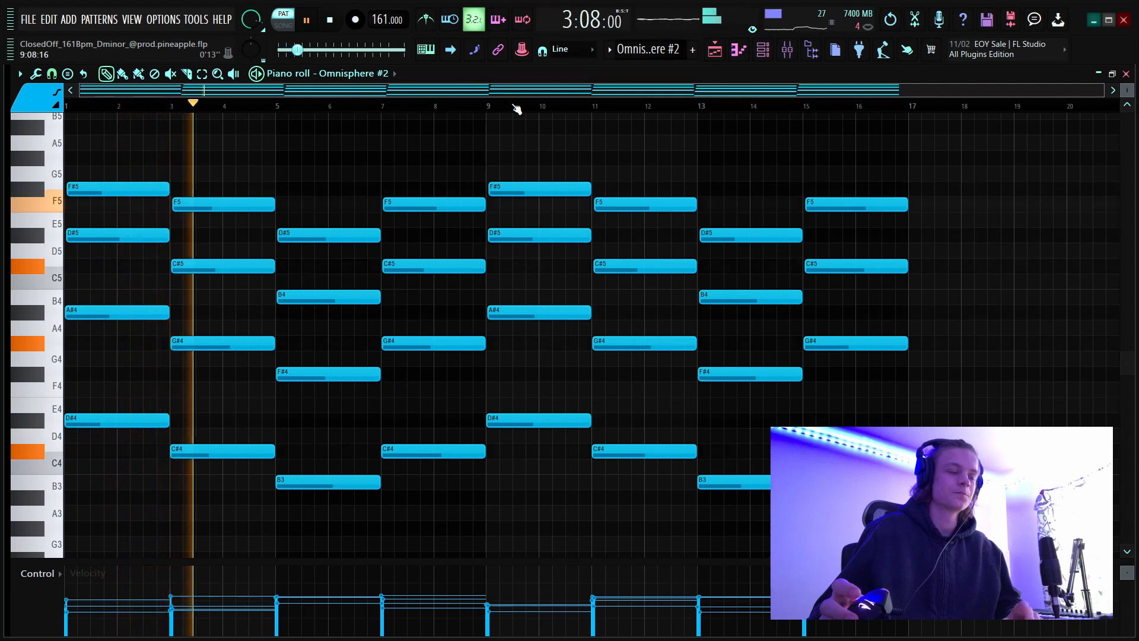
pyautogui.press('space')
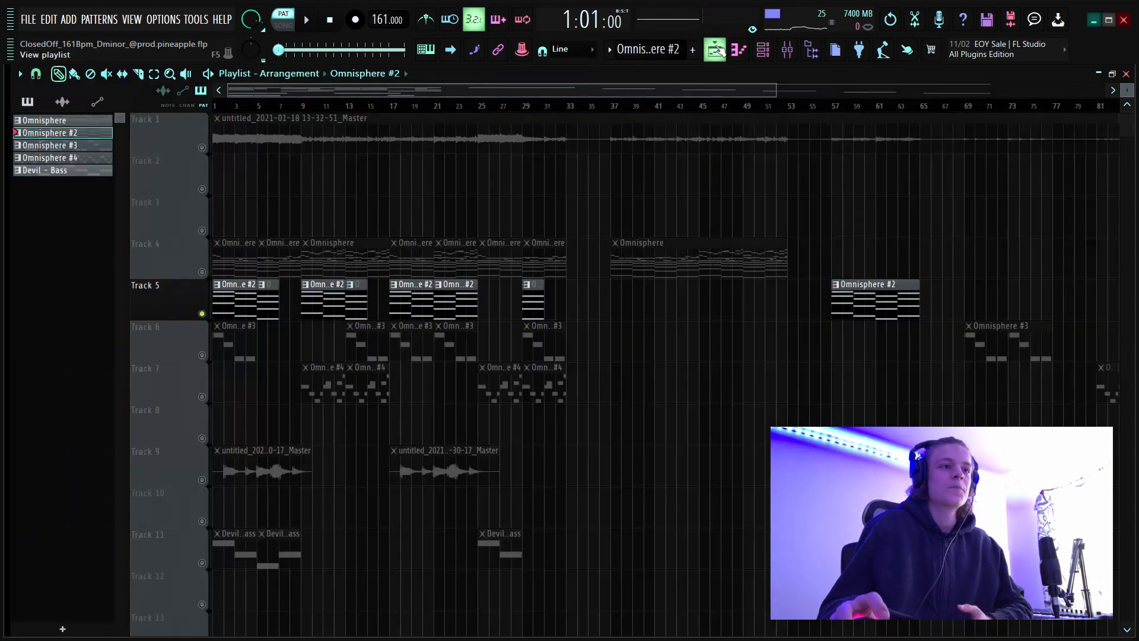
# Inspect the Fruity parametric EQ 2 and Fruity Reeverb 2 settings on the Omnisphere #2 mixer track.
pyautogui.click(715, 49)
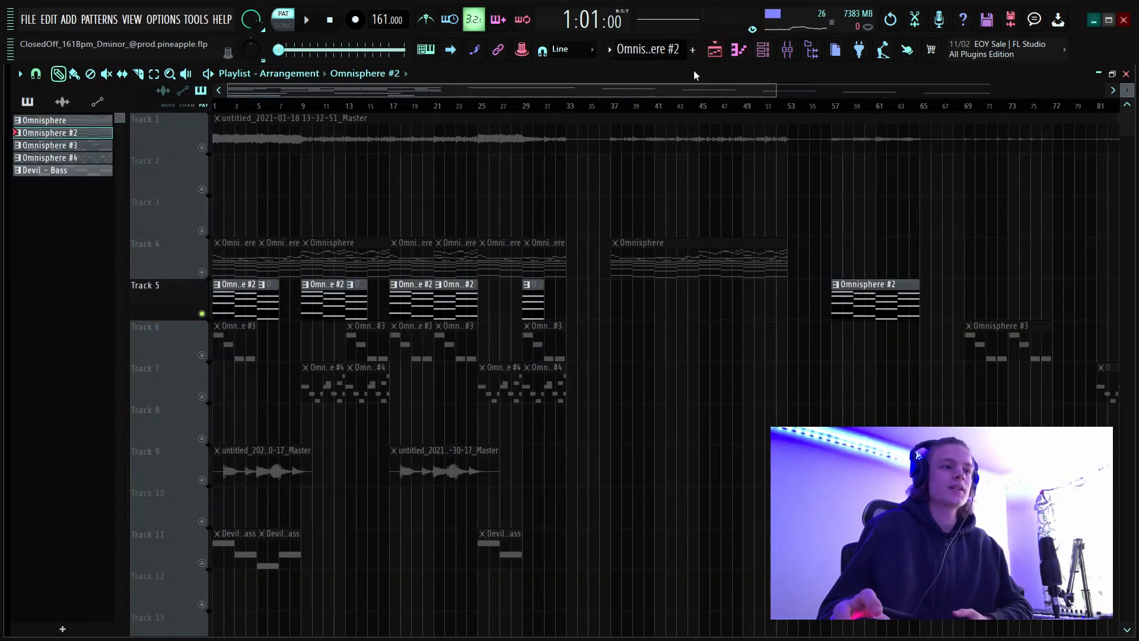
pyautogui.click(798, 50)
pyautogui.click(132, 232)
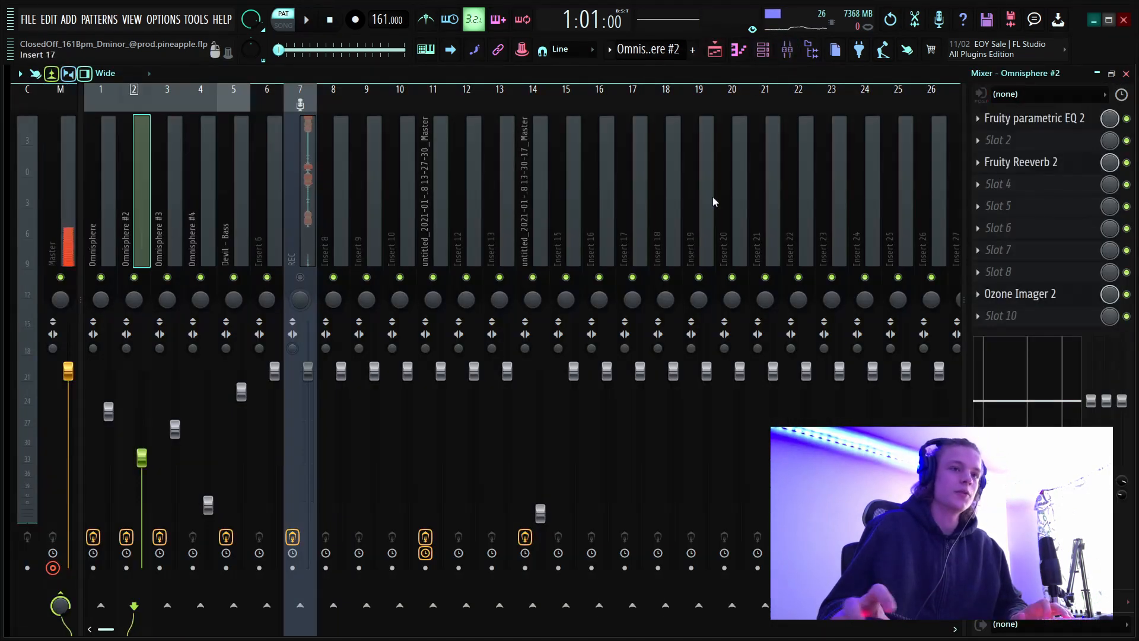
pyautogui.click(1032, 118)
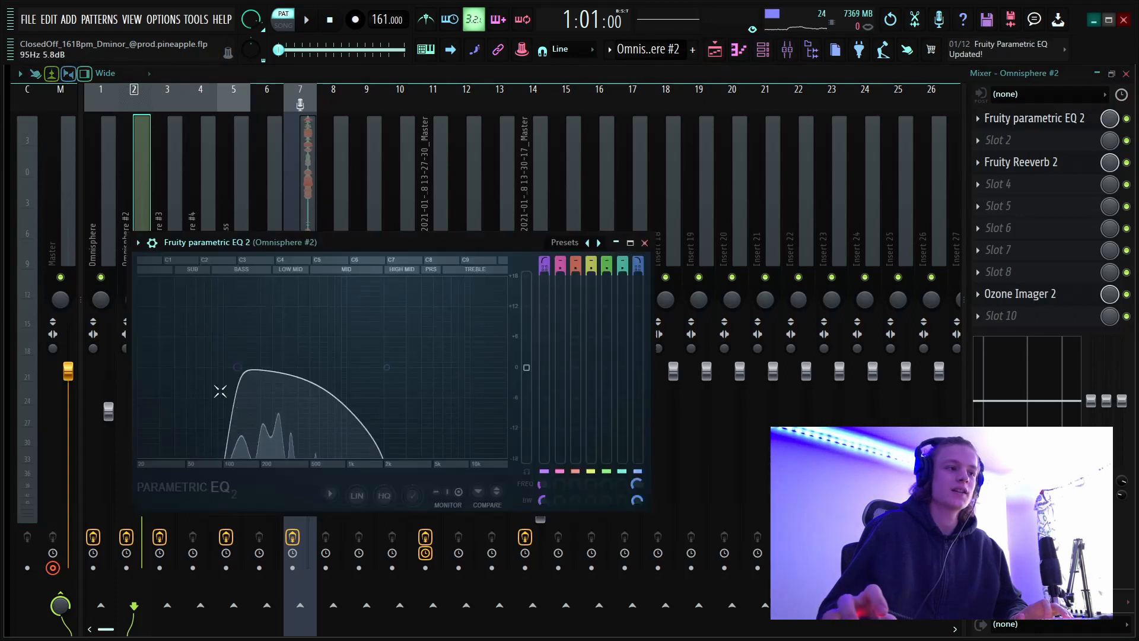
pyautogui.click(644, 243)
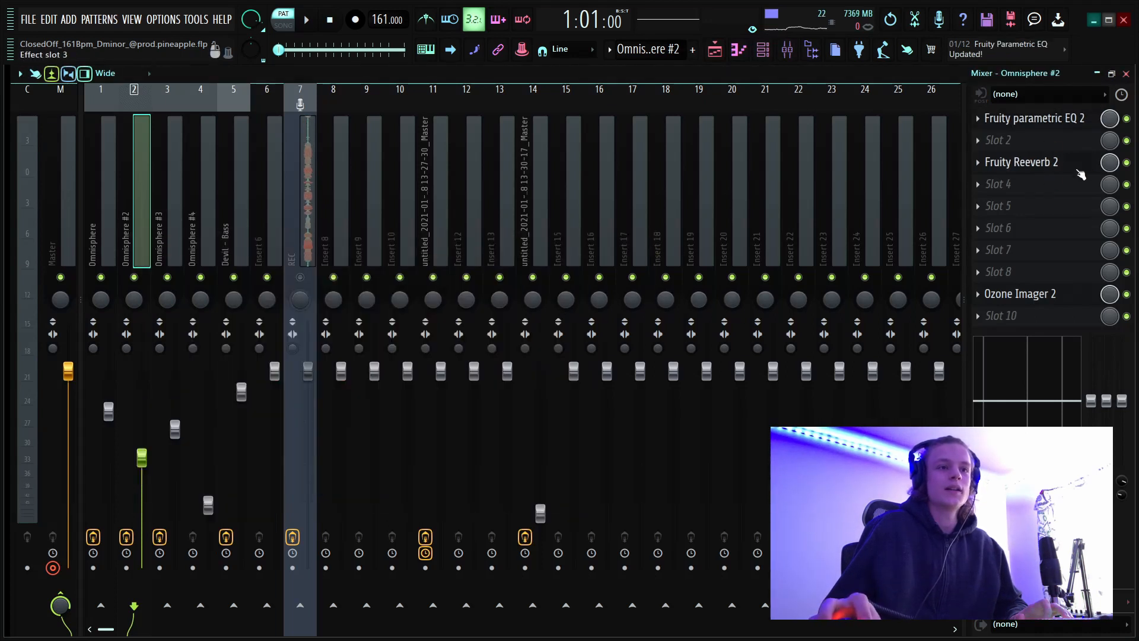
pyautogui.click(1038, 166)
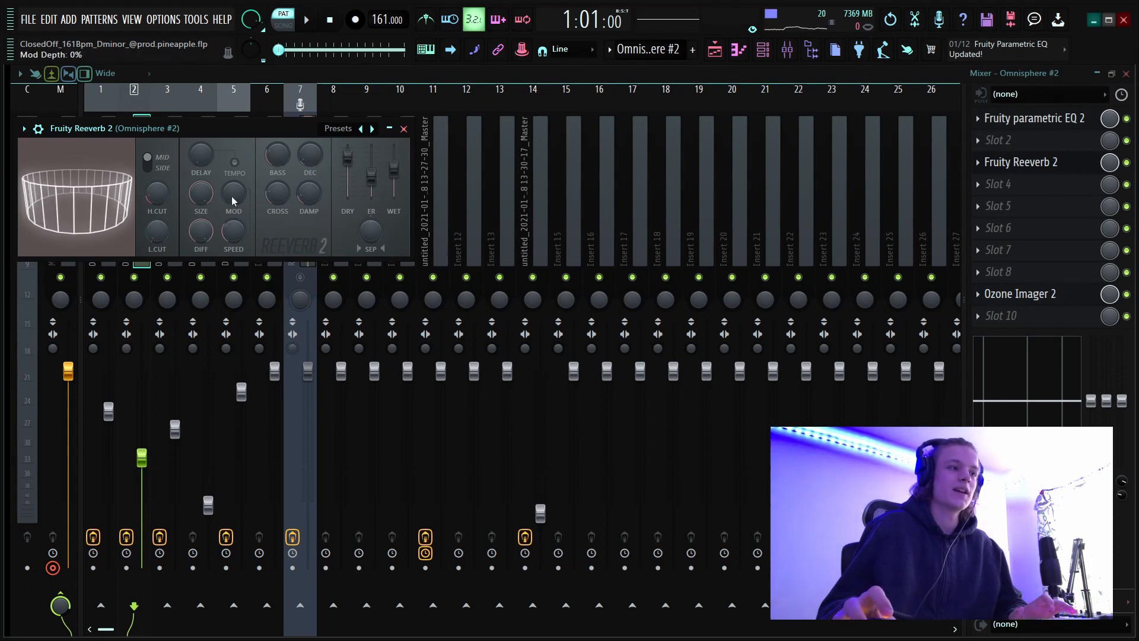
pyautogui.click(403, 129)
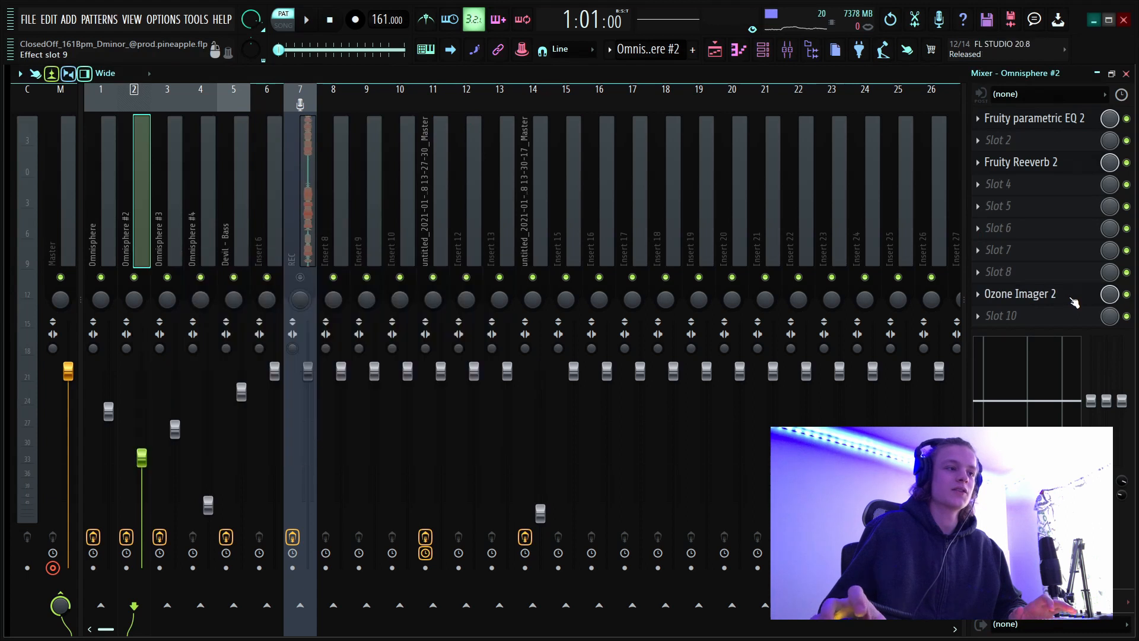
# Open the Omnisphere #3 pattern from the playlist and examine its repeating melody in pattern mode.
pyautogui.click(715, 49)
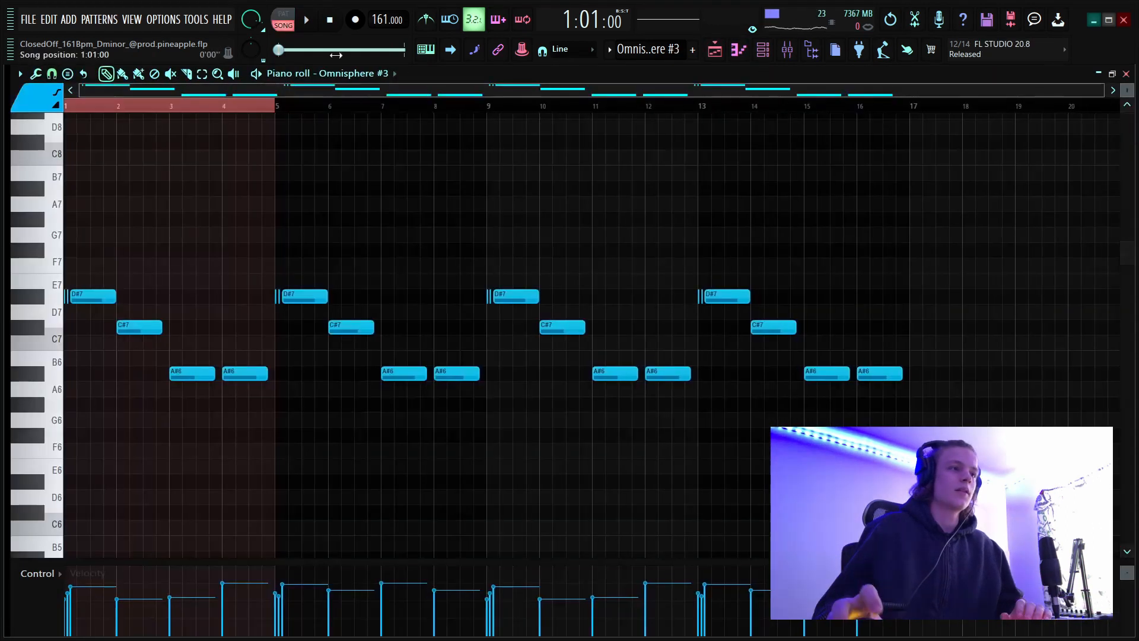
pyautogui.scroll(4, 227, 110)
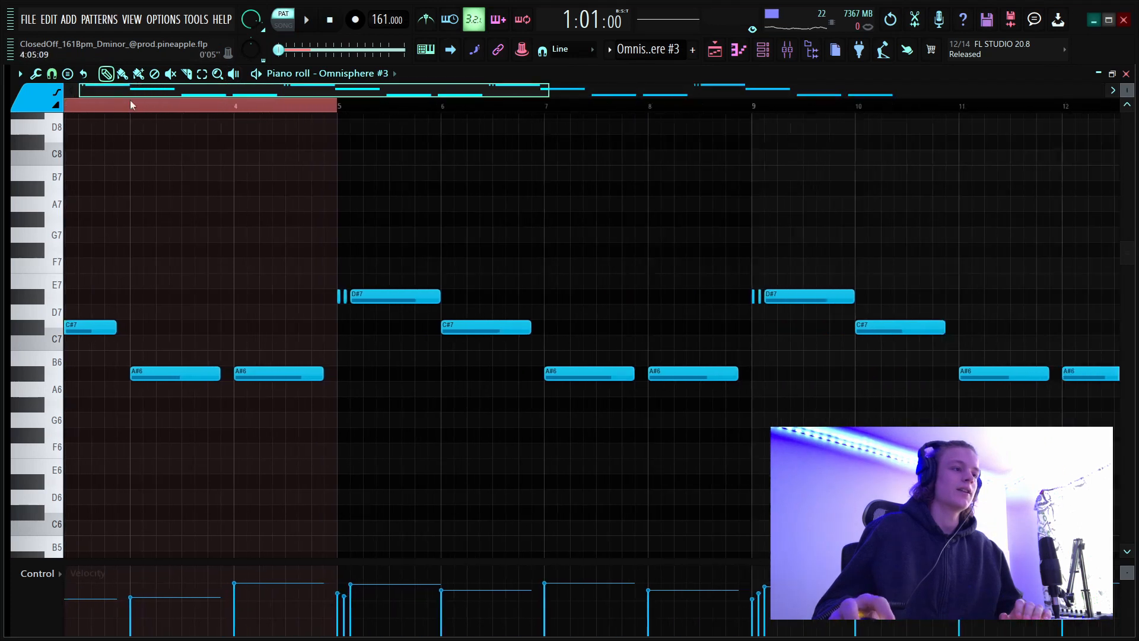
pyautogui.scroll(-4, 323, 110)
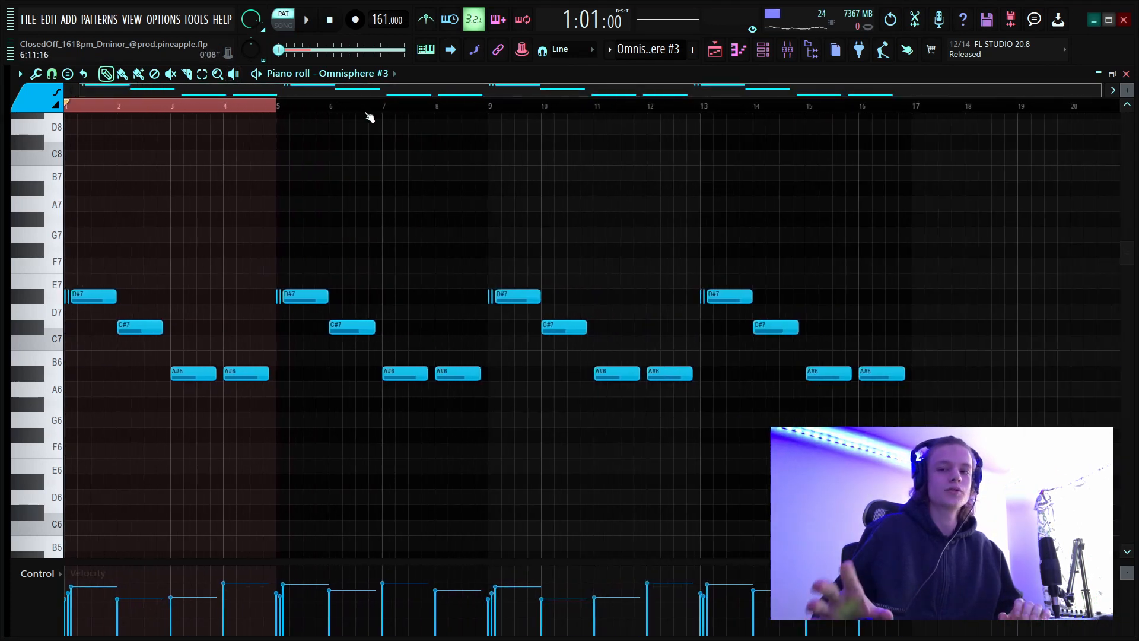
pyautogui.scroll(4, 122, 112)
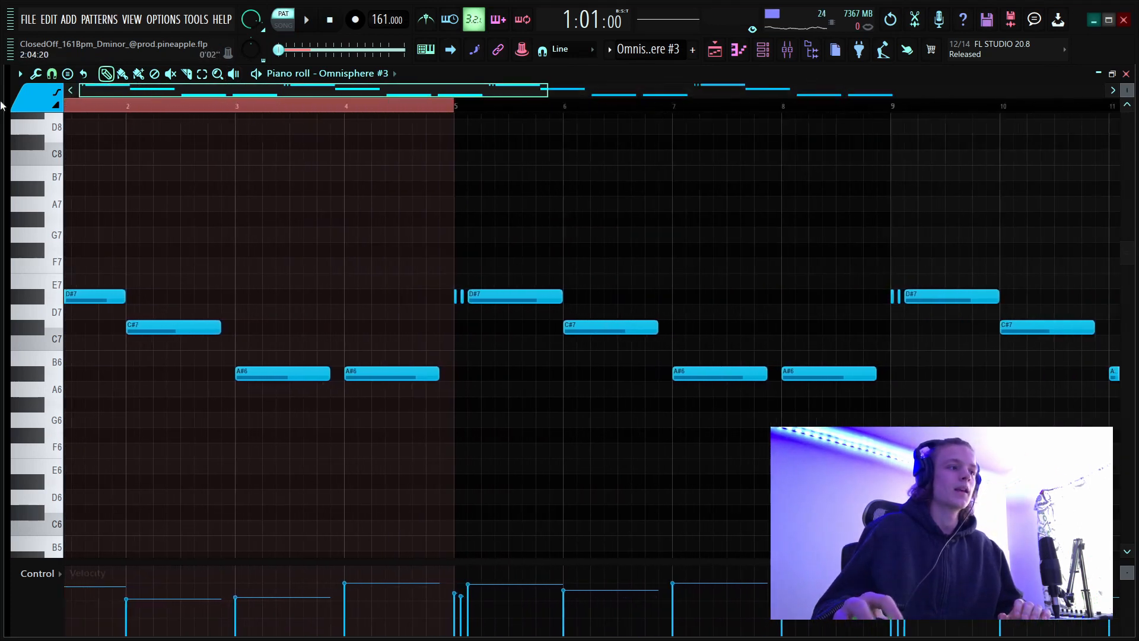
# Highlight the opening D#7 notes with their short lead-ins, then the C#7 note and the two A#6 notes in bars 1 to 4.
pyautogui.moveTo(84, 290); pyautogui.dragTo(64, 319)
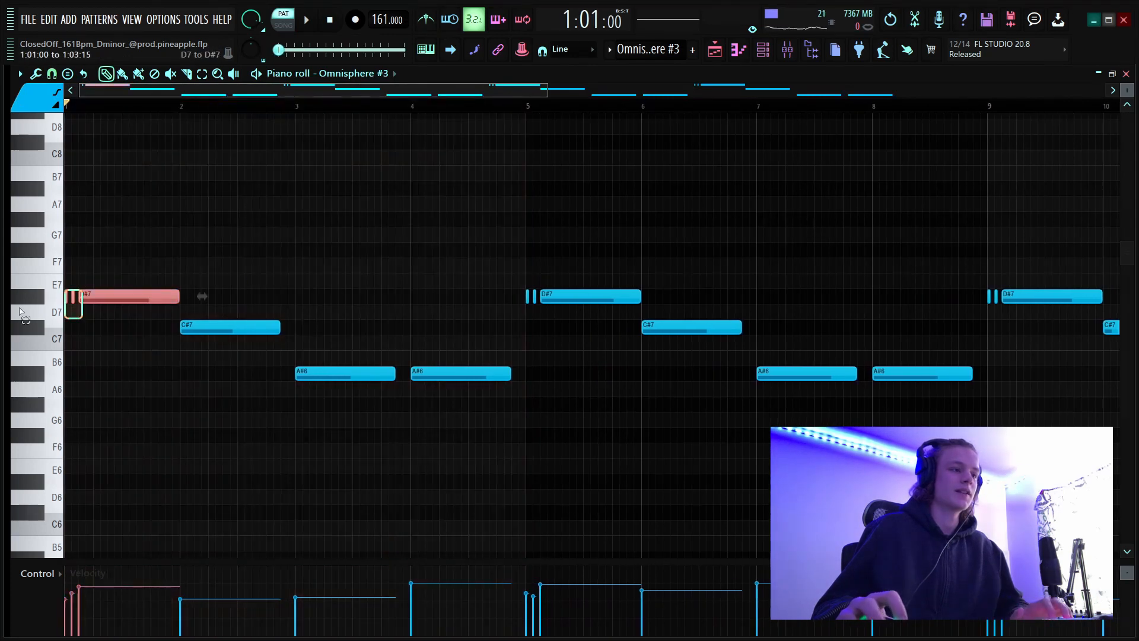
pyautogui.moveTo(292, 306); pyautogui.dragTo(203, 336)
pyautogui.moveTo(515, 355); pyautogui.dragTo(376, 378)
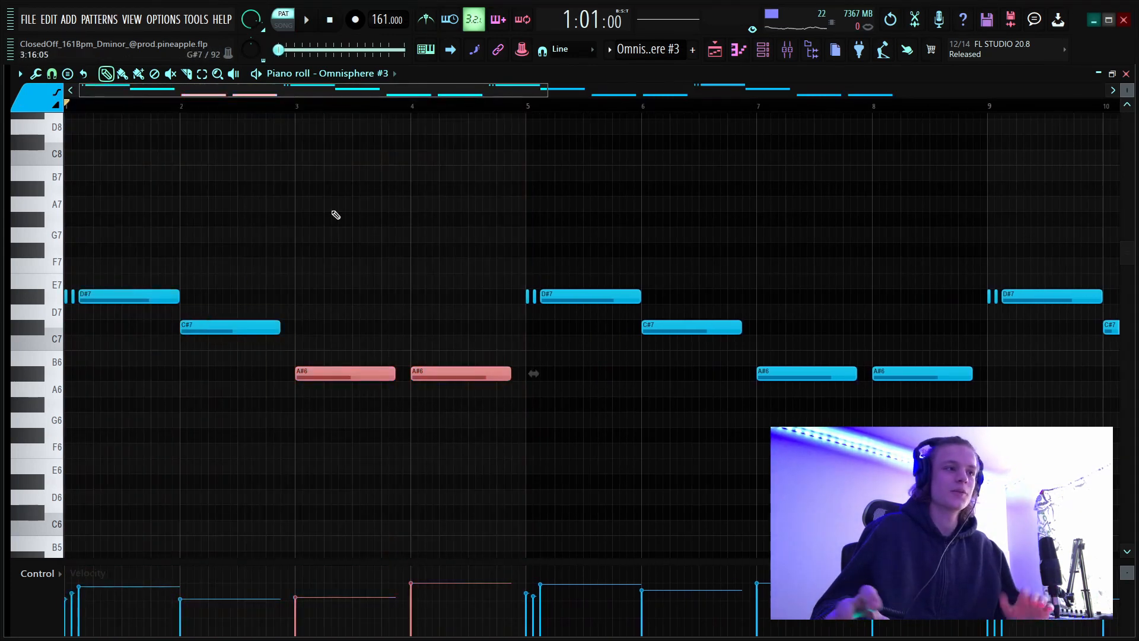
pyautogui.scroll(-4, 144, 107)
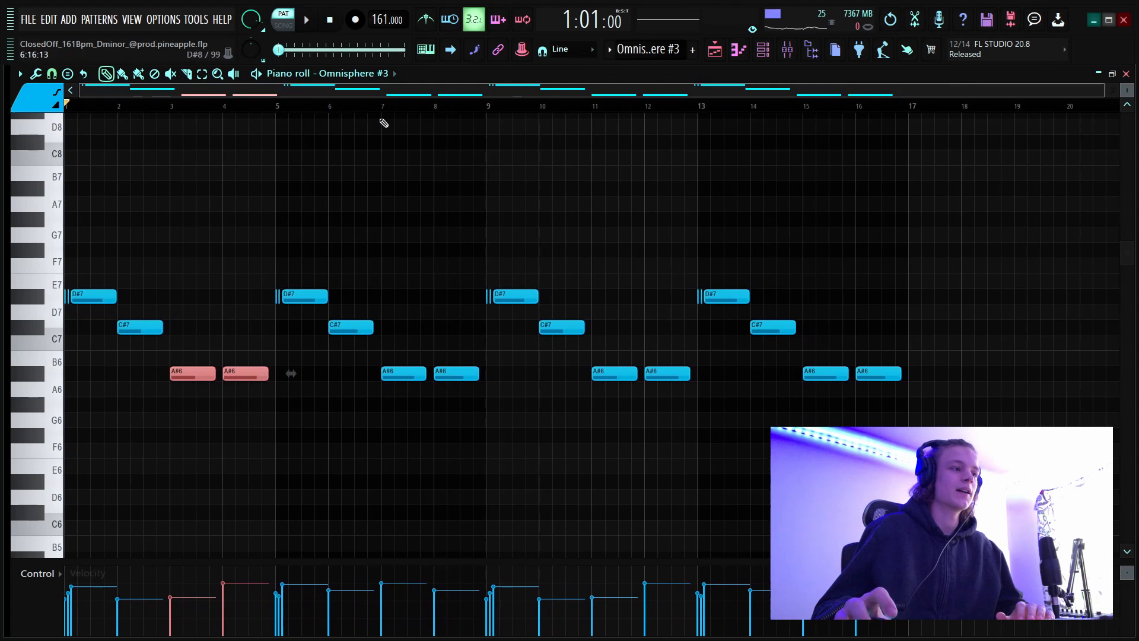
# Audition the Omnisphere #3 melody, deselecting its A#6 notes during playback, and stop it.
pyautogui.press('space')
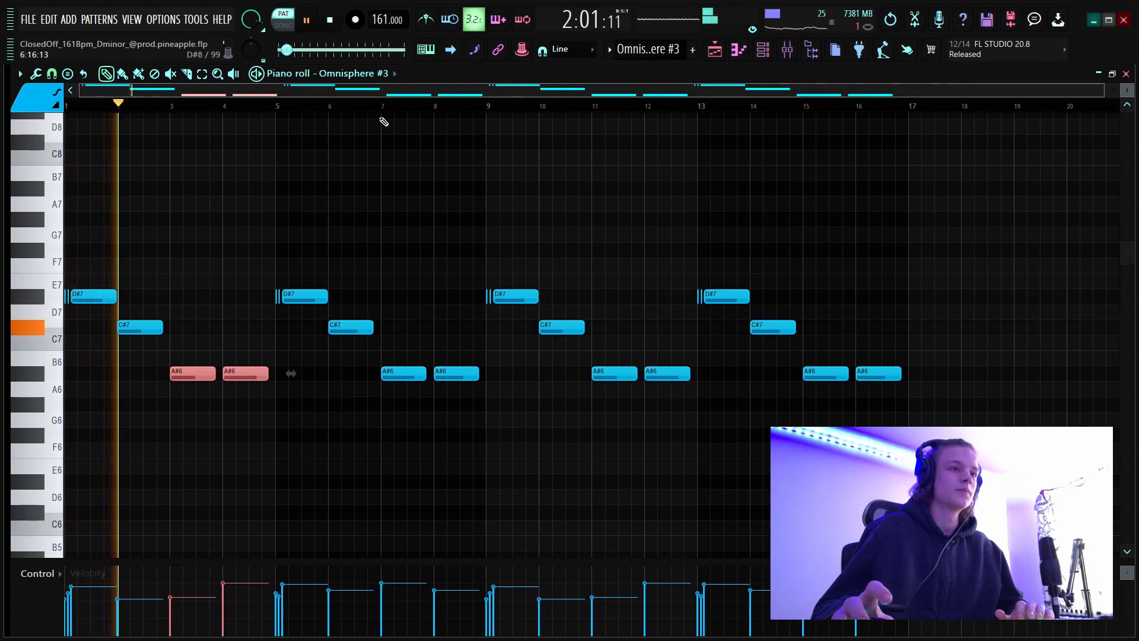
pyautogui.click(332, 397)
pyautogui.rightClick(333, 396)
pyautogui.click(403, 251)
pyautogui.rightClick(406, 252)
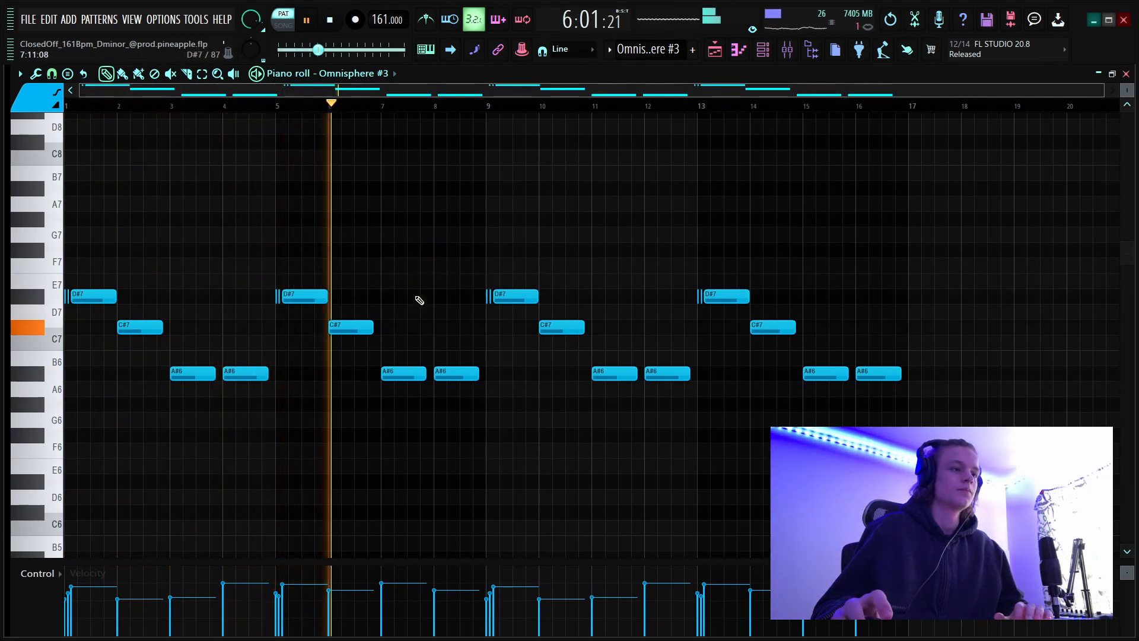
pyautogui.press('space')
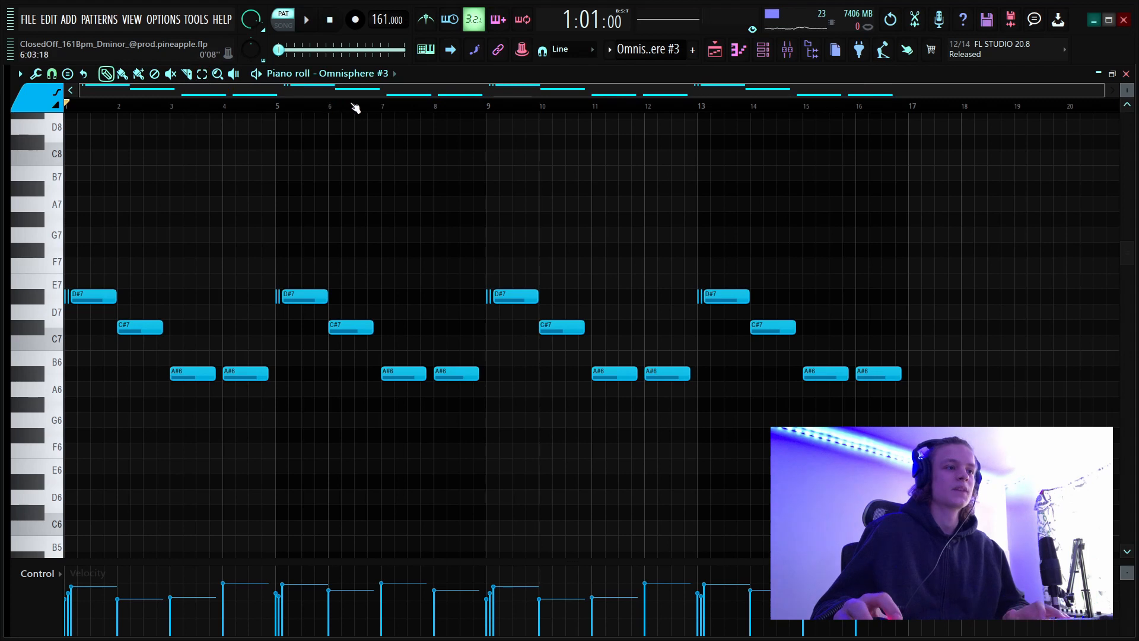
# Open the Omnisphere #4 pattern from the playlist and clear the time selection over bars 1 to 4.
pyautogui.click(715, 49)
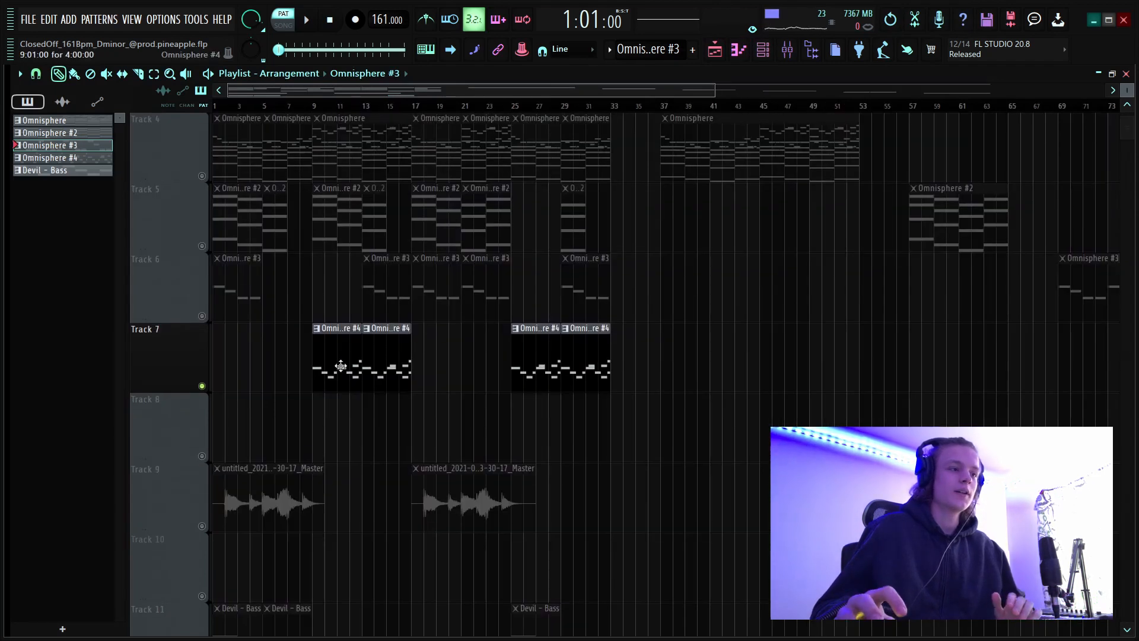
pyautogui.doubleClick(340, 366)
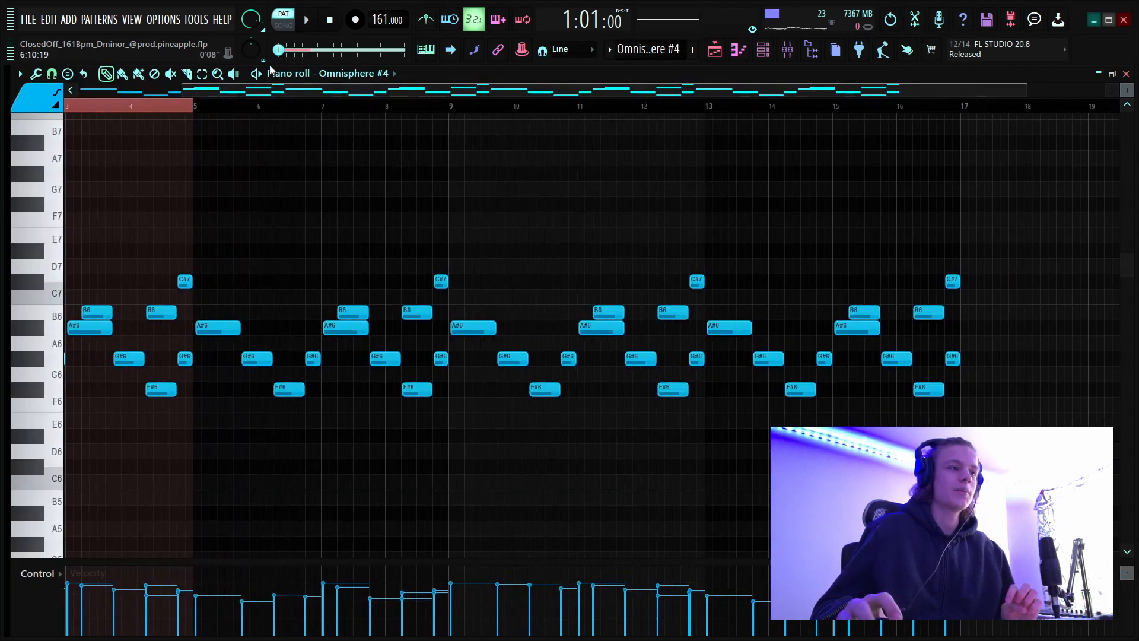
pyautogui.scroll(-2, 254, 112)
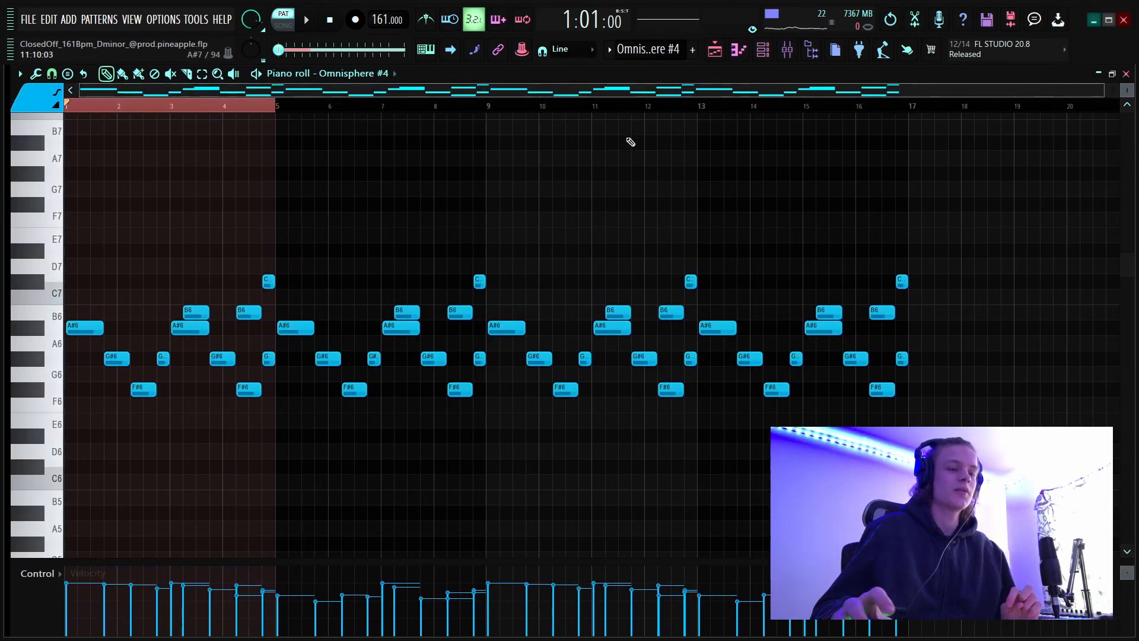
pyautogui.moveTo(969, 222); pyautogui.dragTo(2, 474)
pyautogui.keyDown('ctrl'); pyautogui.click(143, 109); pyautogui.keyUp('ctrl')
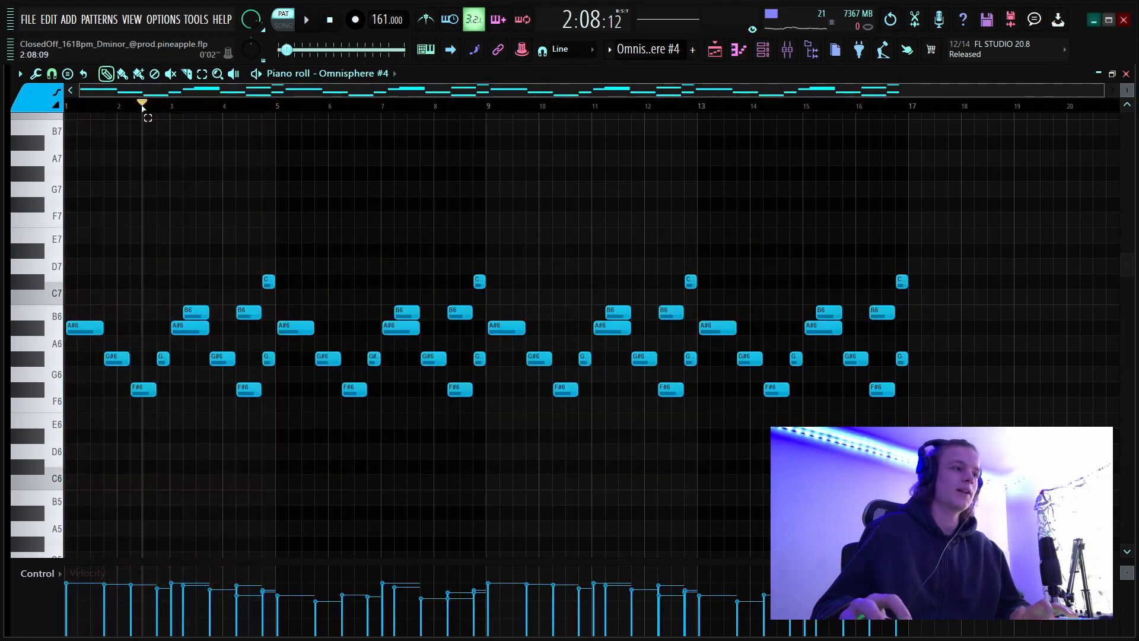
# Audition the Omnisphere #4 melody, stop it, and examine its notes across the pattern.
pyautogui.press('space')
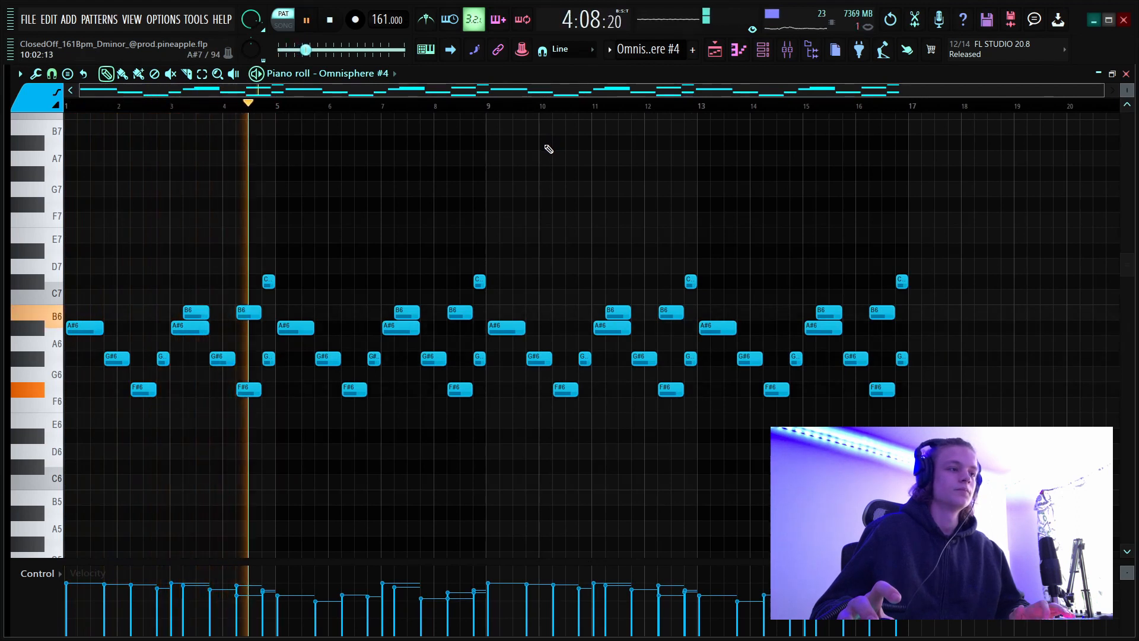
pyautogui.press('space')
pyautogui.scroll(3, 267, 101)
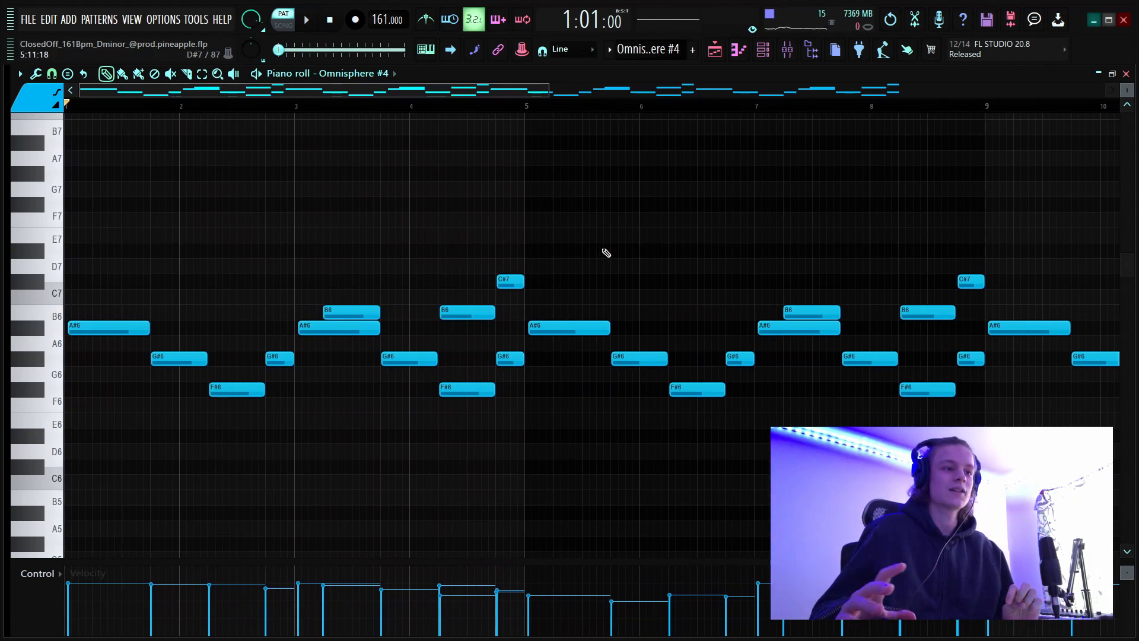
pyautogui.scroll(-4, 347, 114)
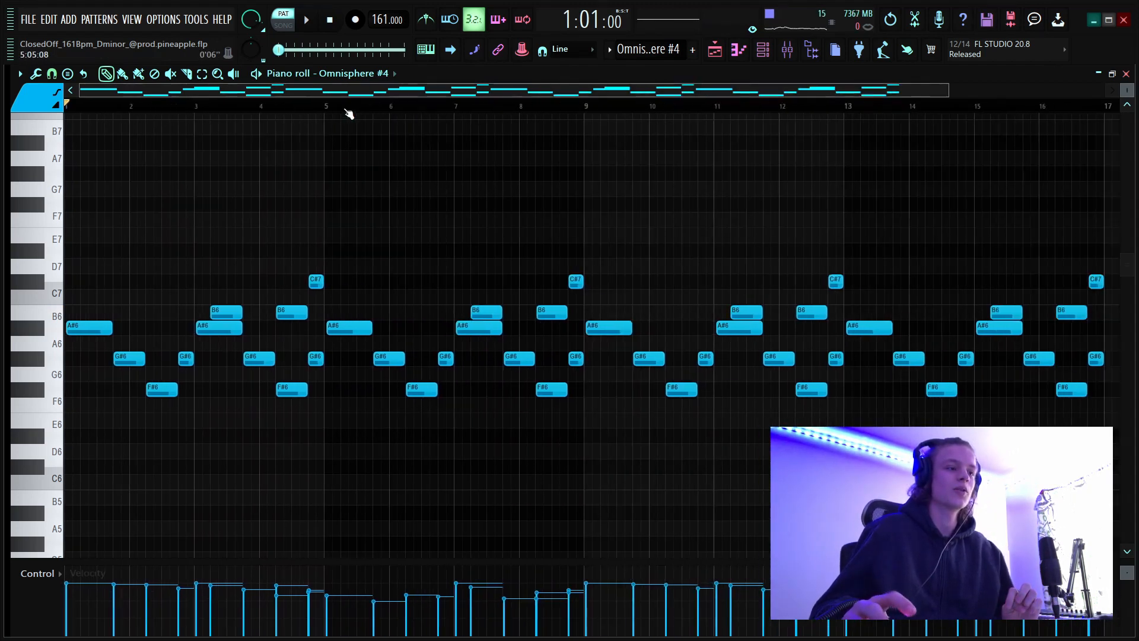
# Return to the playlist and open the Devil - Bass pattern on Track 11 in the piano roll.
pyautogui.click(715, 50)
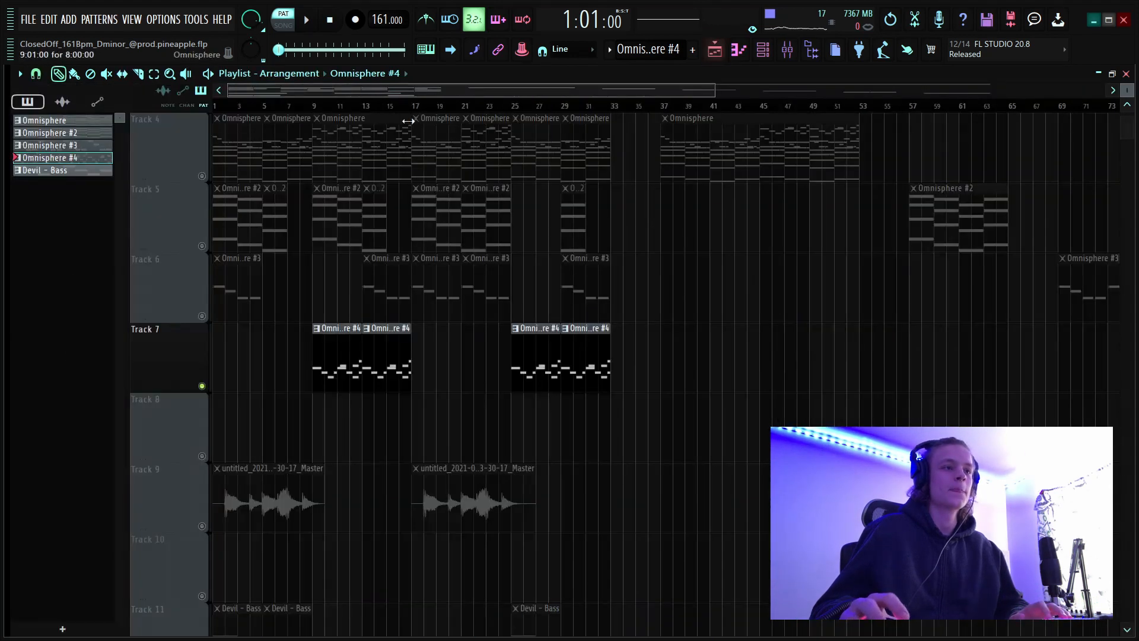
pyautogui.scroll(-5, 453, 108)
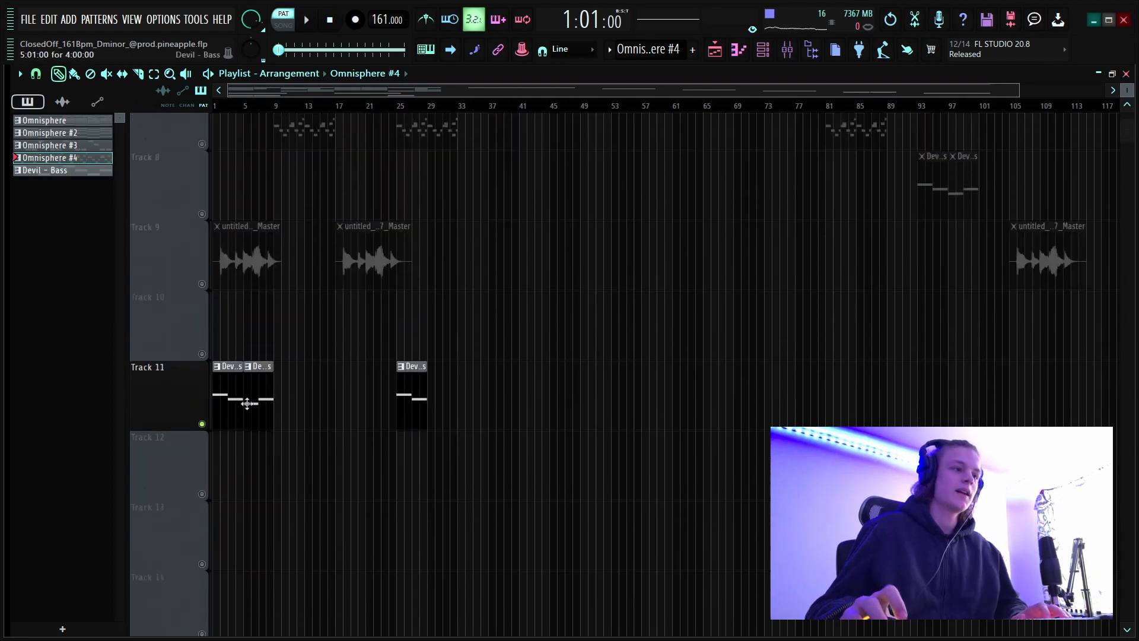
pyautogui.scroll(1, 246, 402)
pyautogui.doubleClick(231, 427)
pyautogui.scroll(-2, 352, 107)
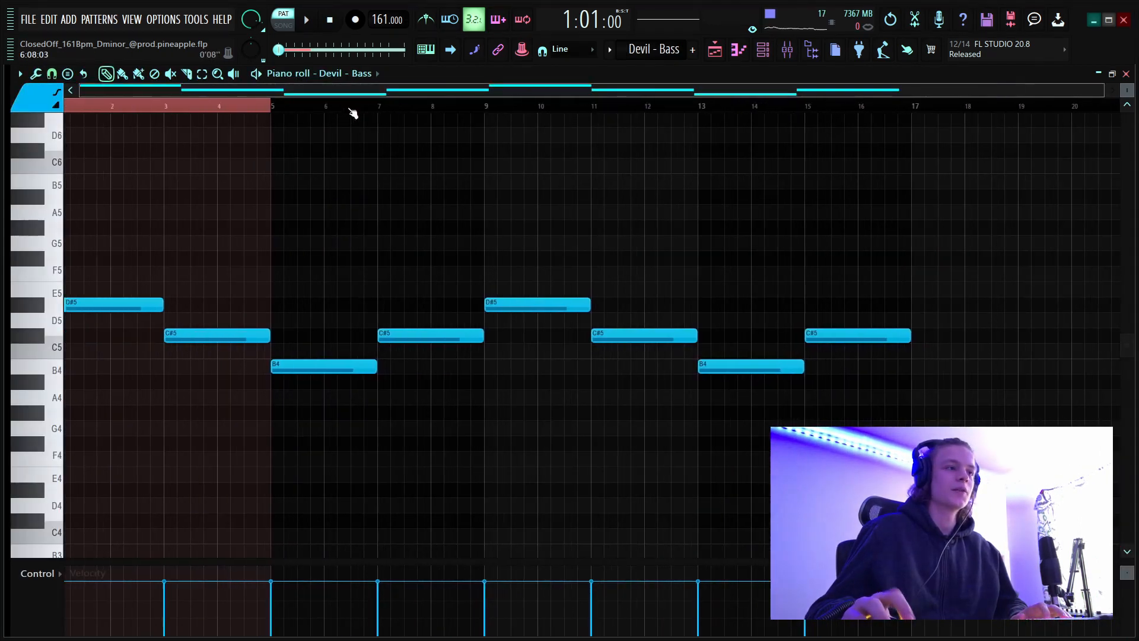
# Clear the time selection over bars 1 to 4 of the Devil - Bass pattern, audition its notes and stop playback.
pyautogui.moveTo(209, 108); pyautogui.dragTo(6, 135)
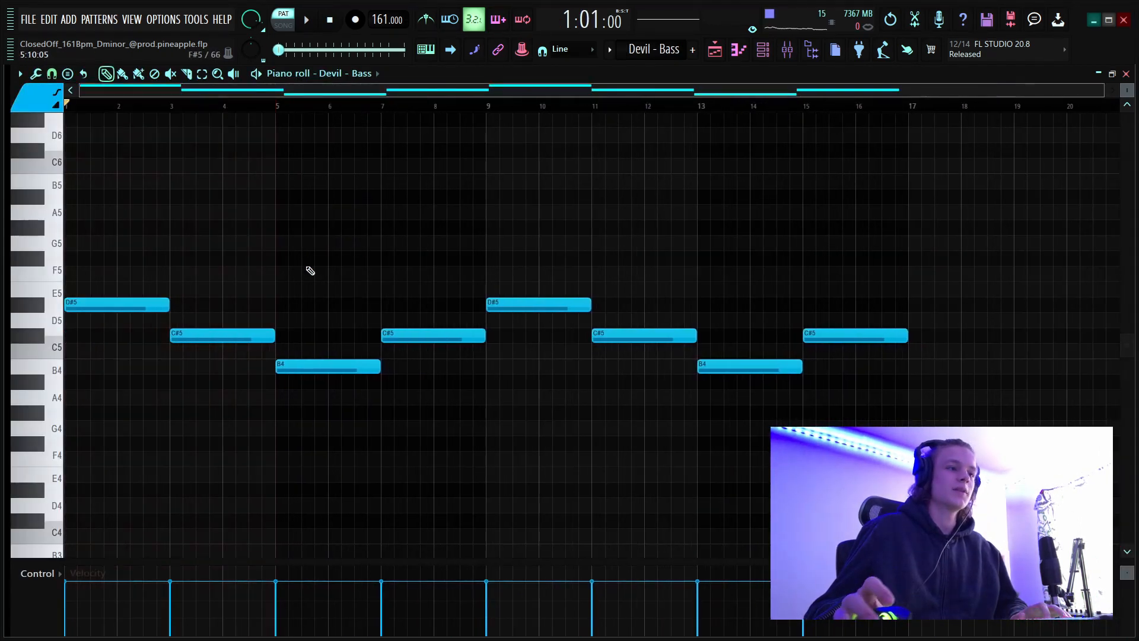
pyautogui.press('space')
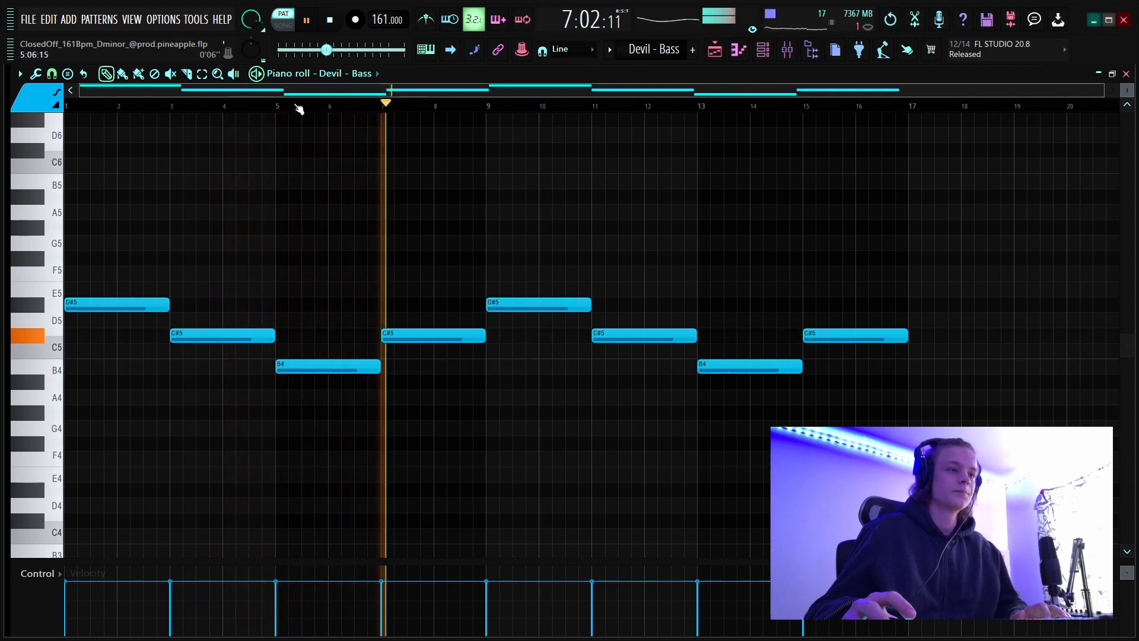
pyautogui.press('space')
# Return to the playlist and examine the recorded audio clips on Track 9 alongside the Devil - Bass clips.
pyautogui.click(714, 52)
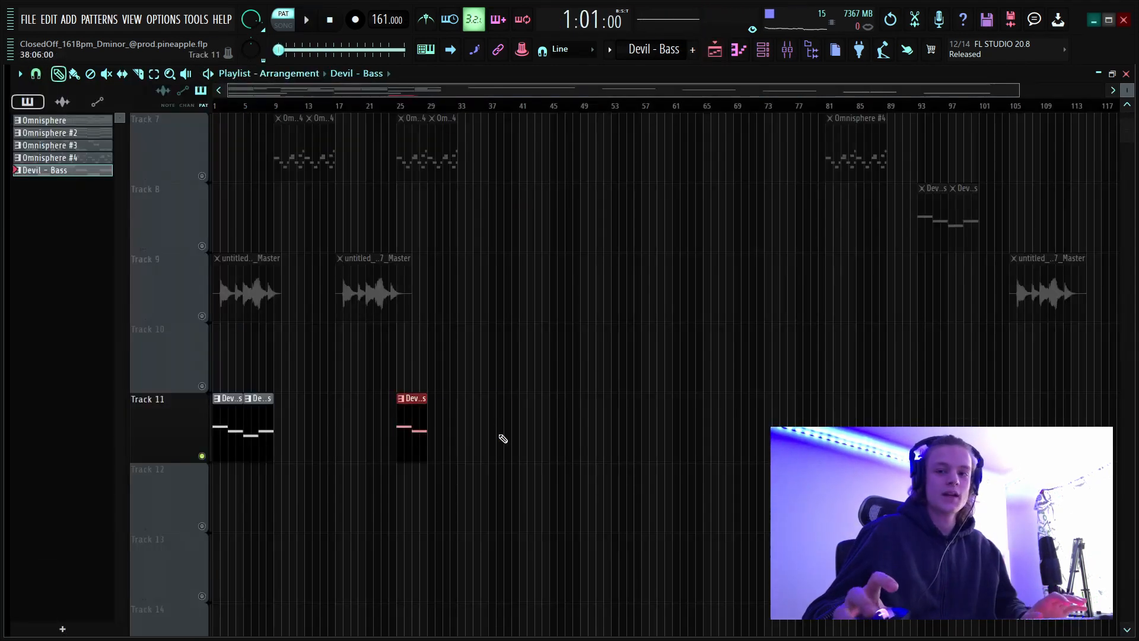
pyautogui.scroll(5, 461, 438)
pyautogui.scroll(-2, 572, 318)
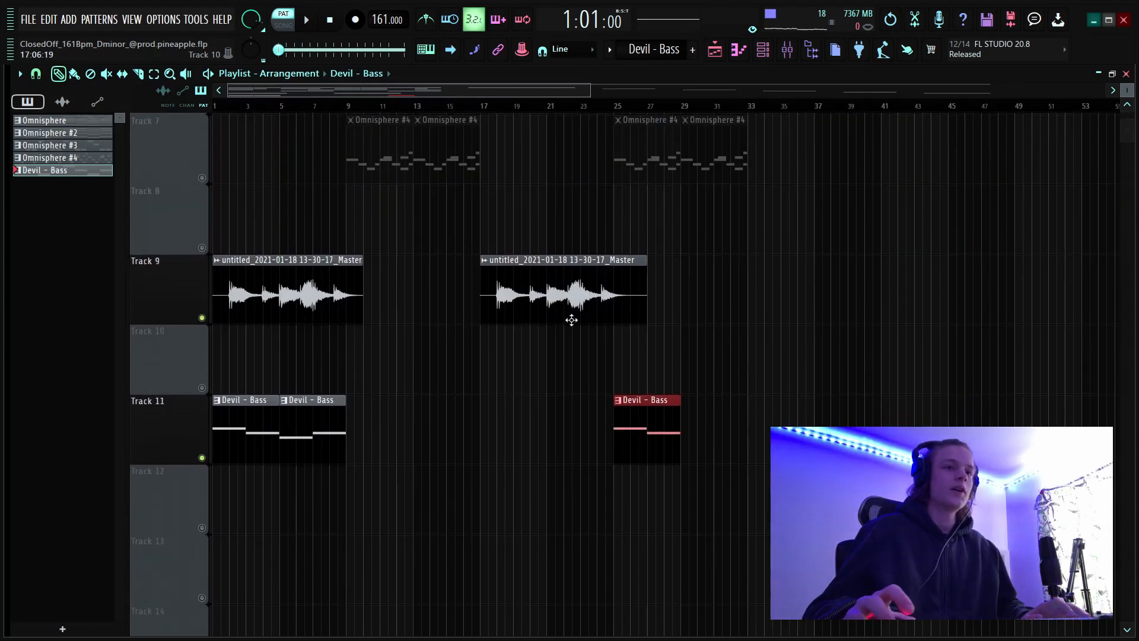
pyautogui.moveTo(1125, 95); pyautogui.dragTo(1124, 91)
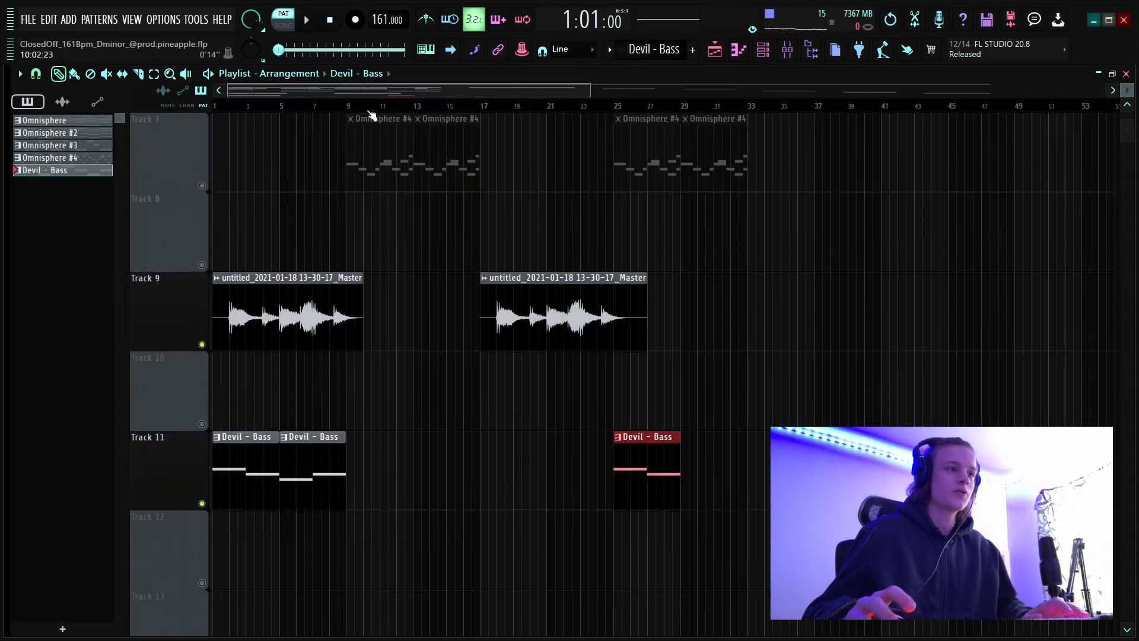
pyautogui.scroll(4, 415, 131)
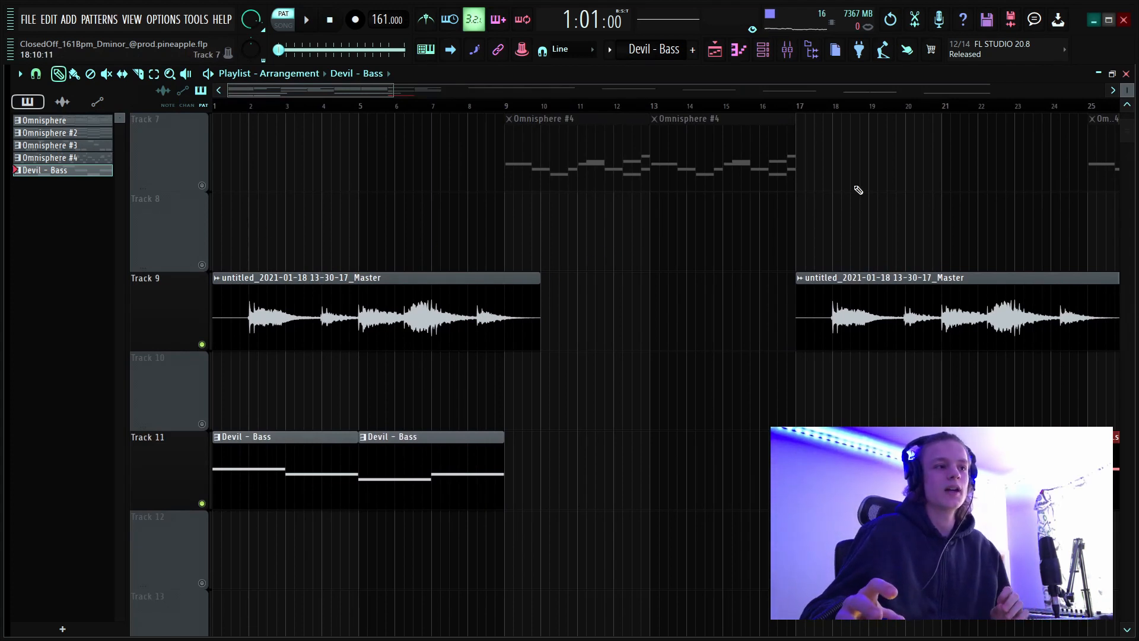
pyautogui.moveTo(1130, 94); pyautogui.dragTo(1129, 95)
pyautogui.scroll(8, 526, 412)
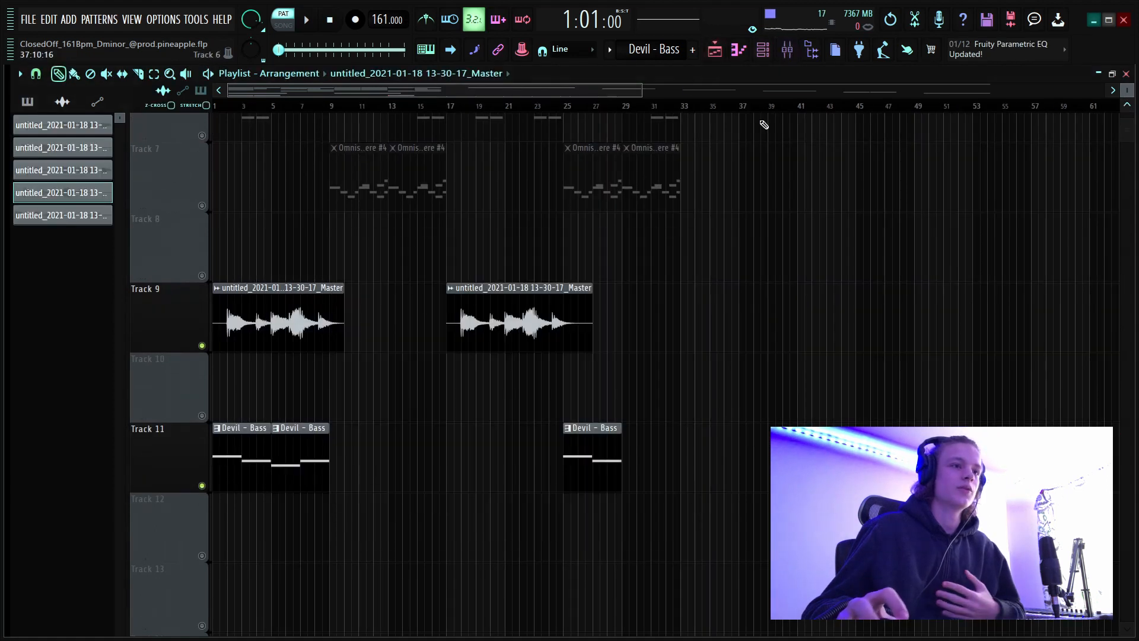
# Open the mixer, inspect the Pitcher effect on the REC track with its D# Minor key, and close it.
pyautogui.click(787, 49)
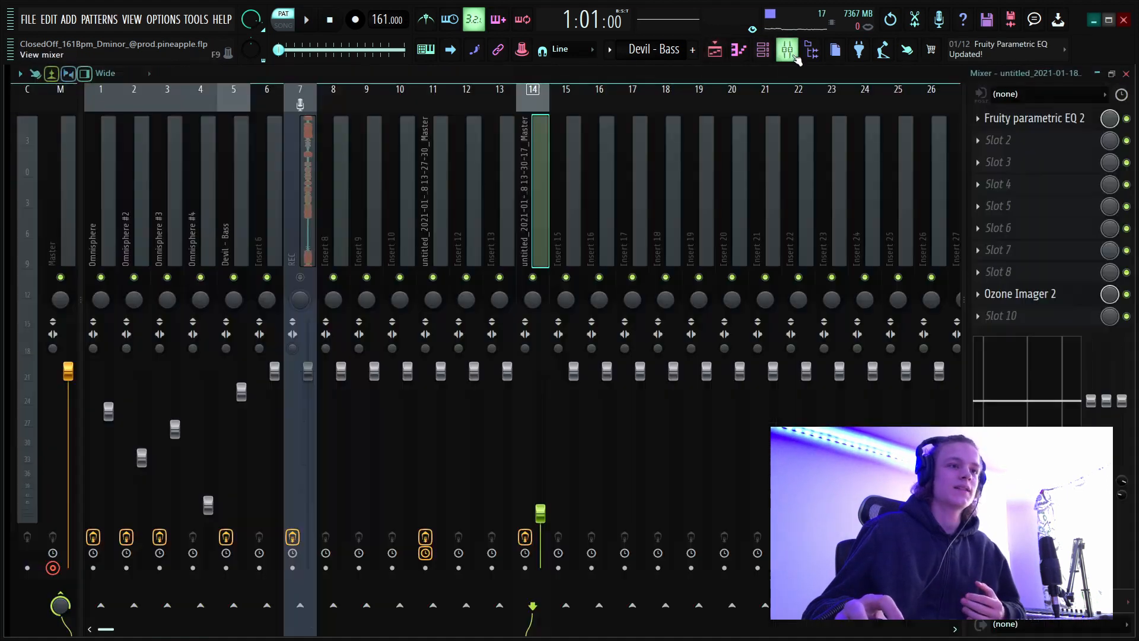
pyautogui.click(293, 241)
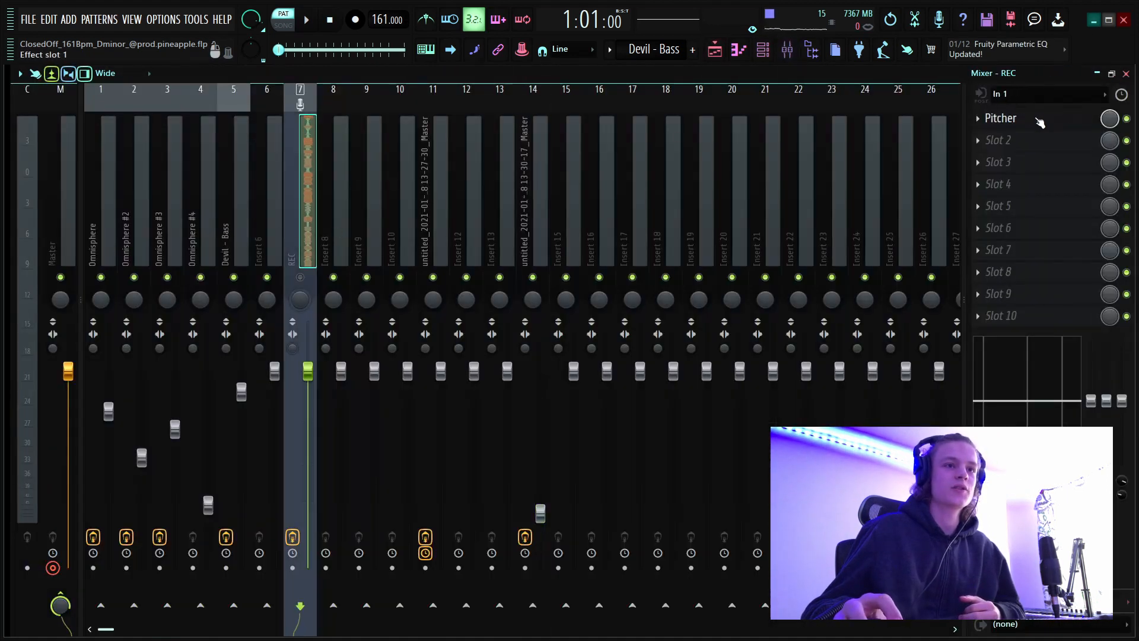
pyautogui.click(1039, 122)
pyautogui.moveTo(407, 194); pyautogui.dragTo(507, 185)
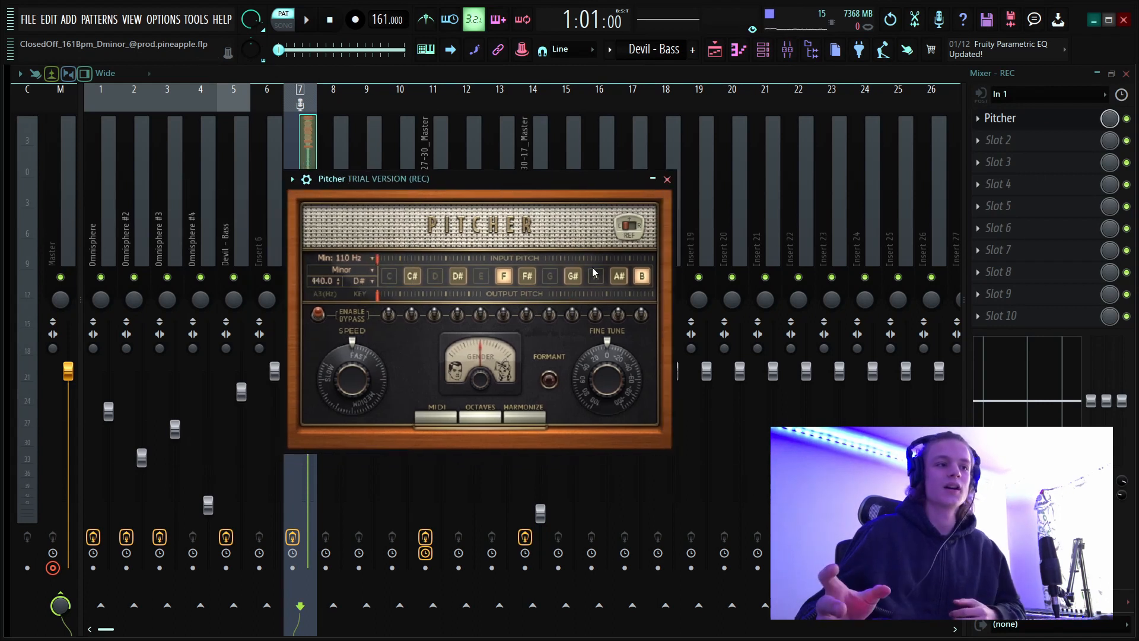
pyautogui.click(668, 179)
# Return to the playlist and examine the waveform of the first recorded audio clip on Track 9 from bar 1.
pyautogui.click(714, 49)
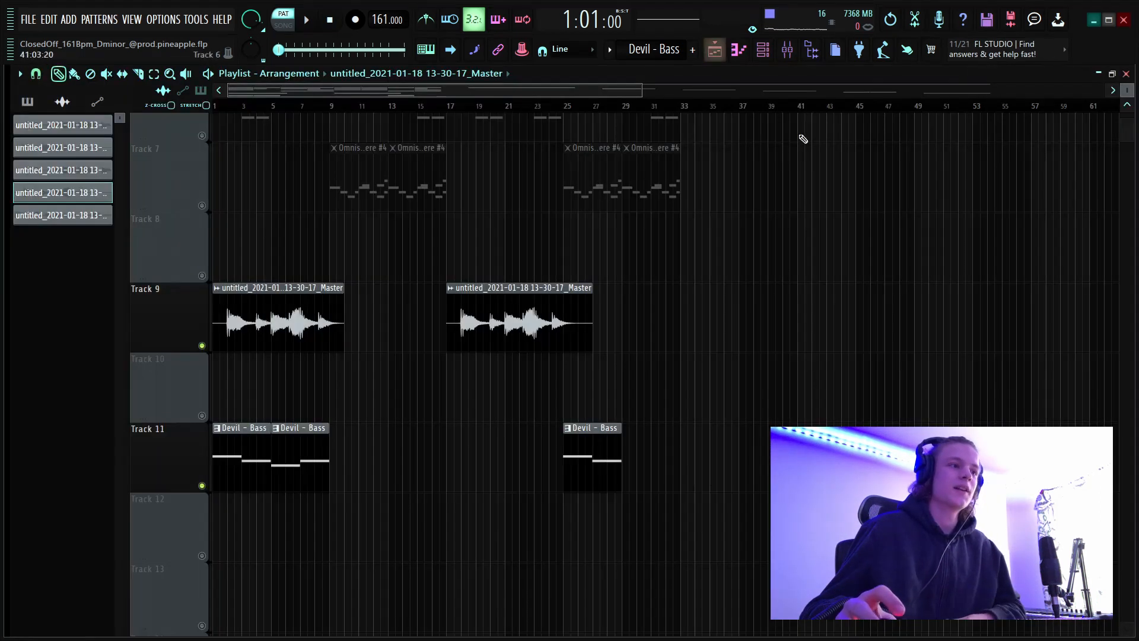
pyautogui.scroll(4, 302, 113)
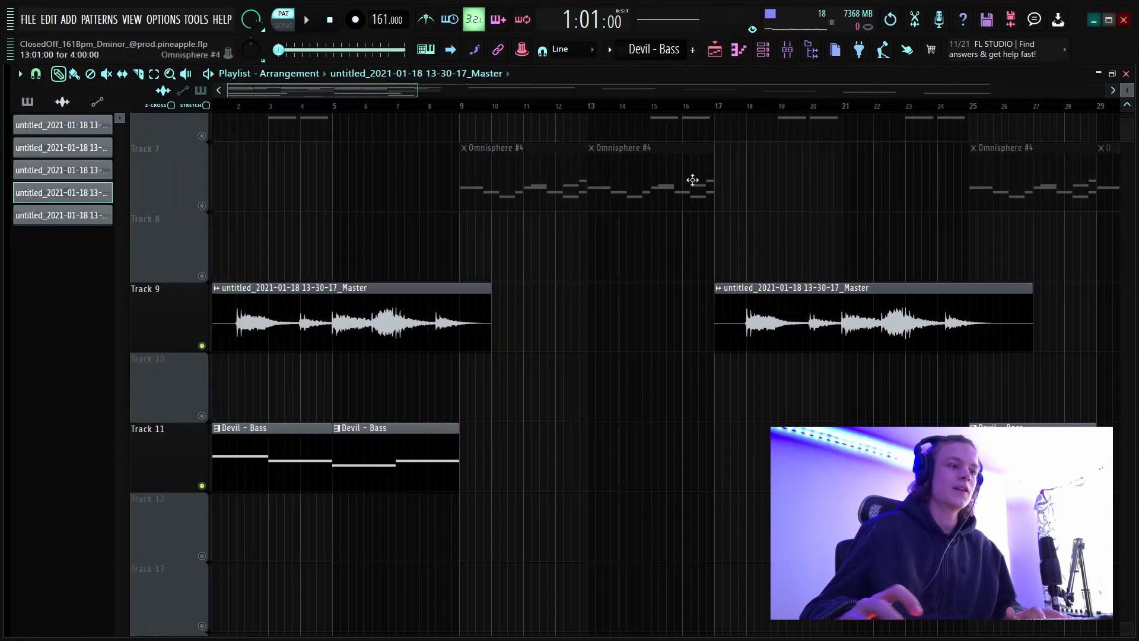
pyautogui.moveTo(1129, 88); pyautogui.dragTo(1131, 91)
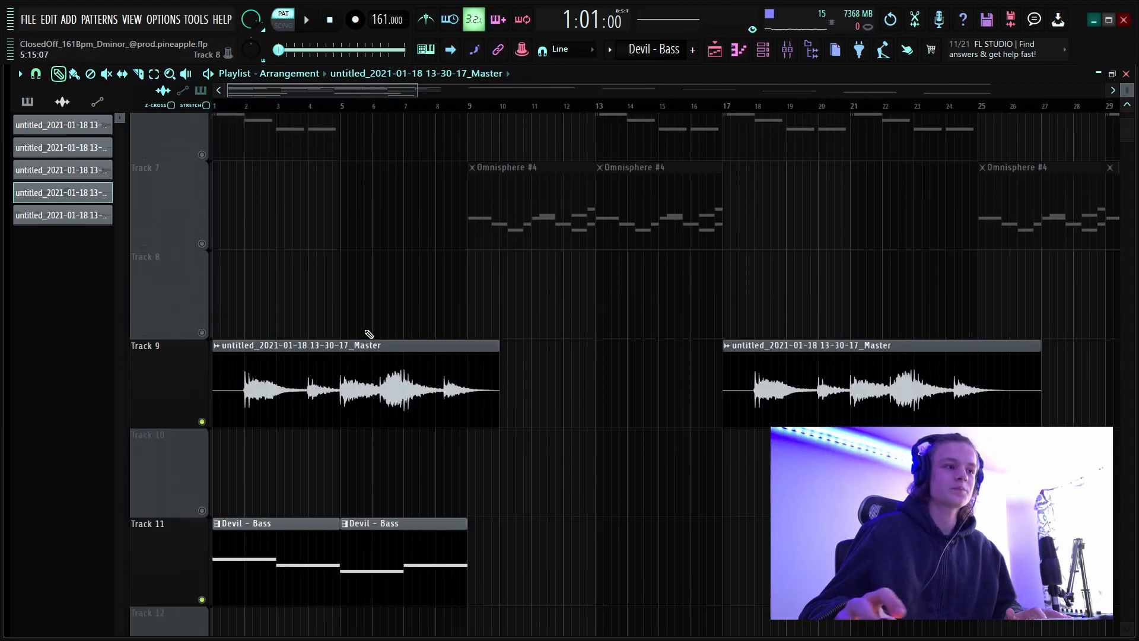
pyautogui.scroll(5, 357, 104)
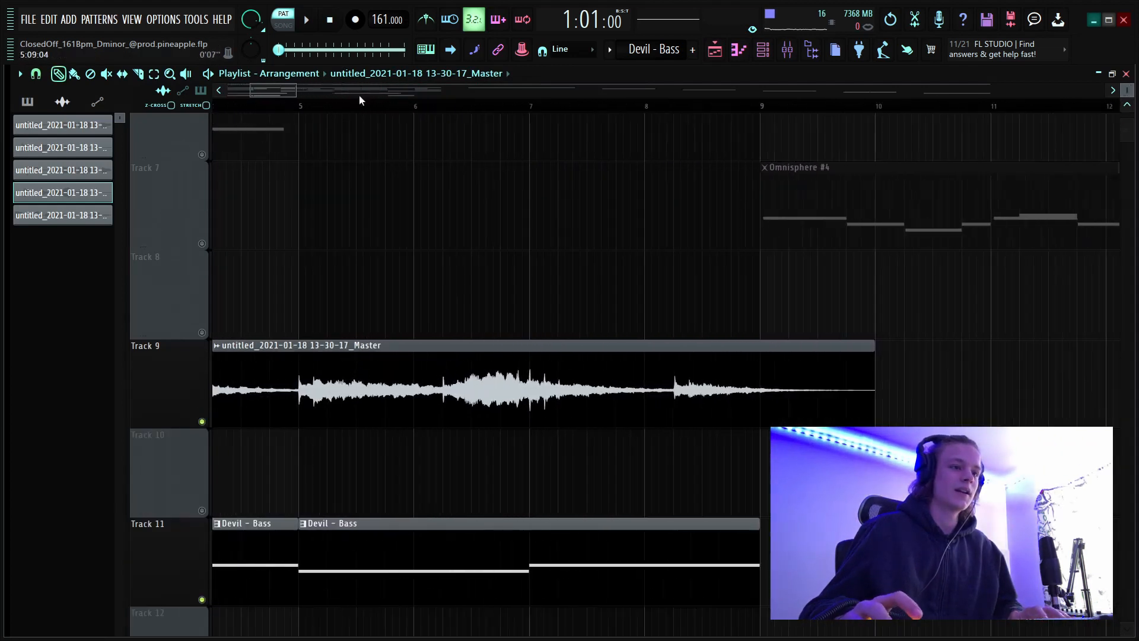
pyautogui.moveTo(358, 93); pyautogui.dragTo(363, 93)
pyautogui.moveTo(277, 94); pyautogui.dragTo(242, 99)
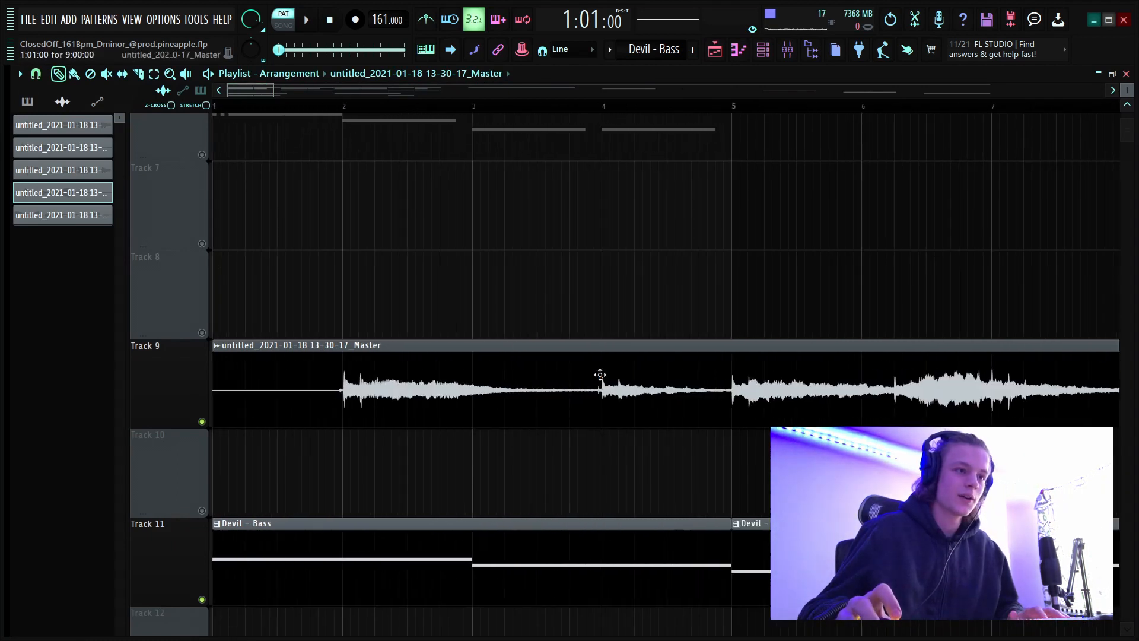
# On mixer track 11, inspect the Fruity parametric EQ 2 in slot 1 and the Fruity Reeverb 2, closing each.
pyautogui.press('F9')
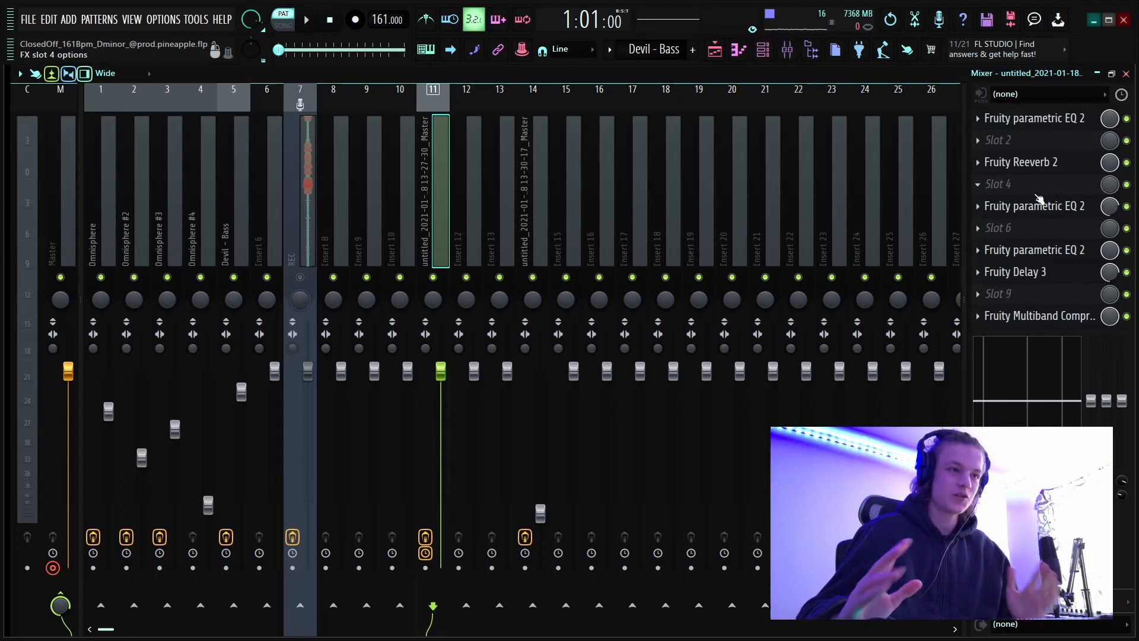
pyautogui.click(1035, 118)
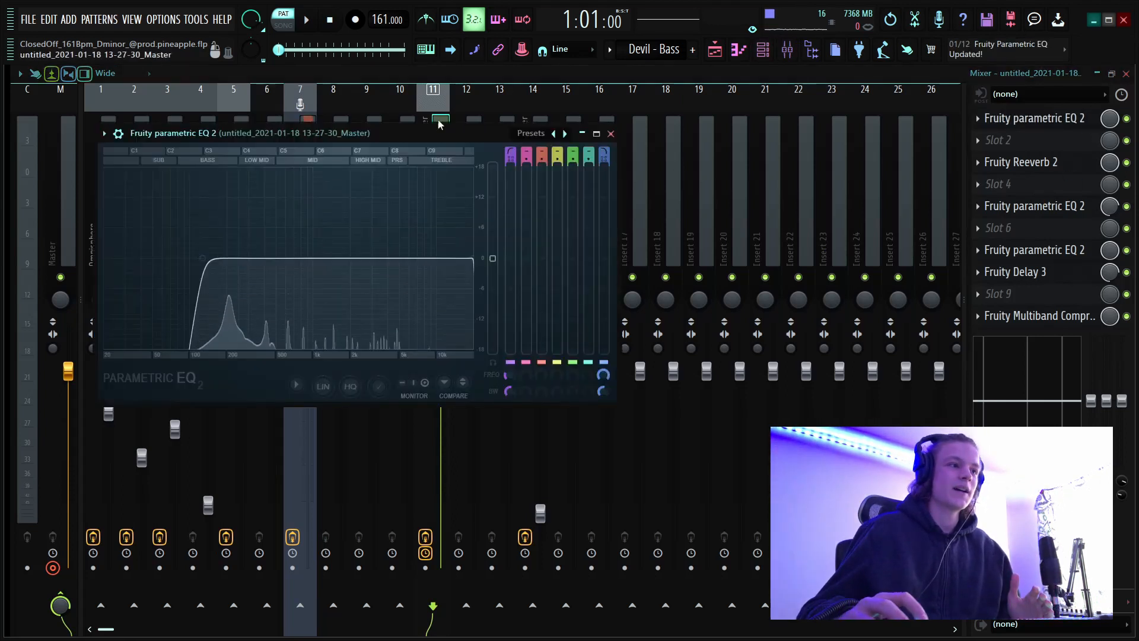
pyautogui.moveTo(457, 138); pyautogui.dragTo(487, 148)
pyautogui.click(641, 142)
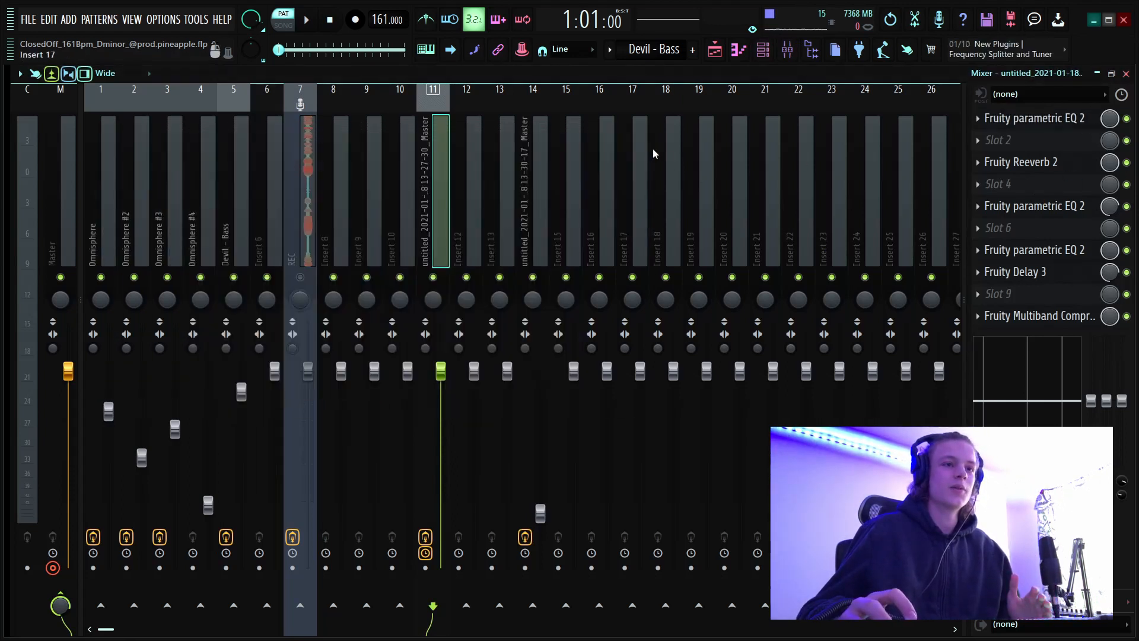
pyautogui.click(1066, 170)
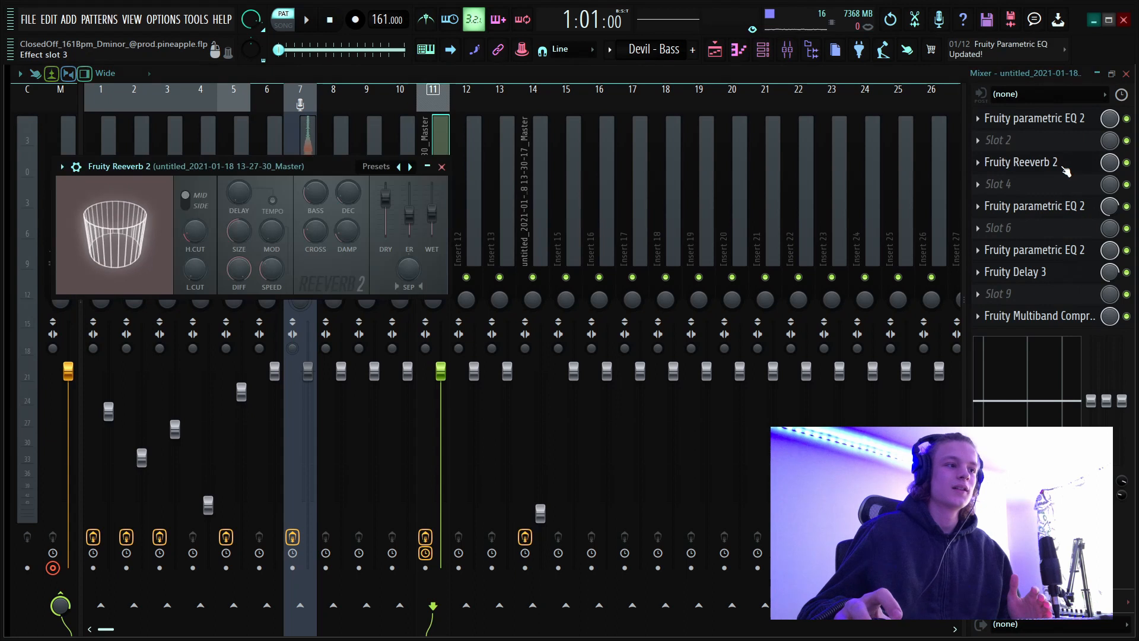
pyautogui.click(441, 166)
# Inspect the Fruity parametric EQ 2 curves in slots 5 and 7 of mixer track 11, closing each.
pyautogui.click(1044, 206)
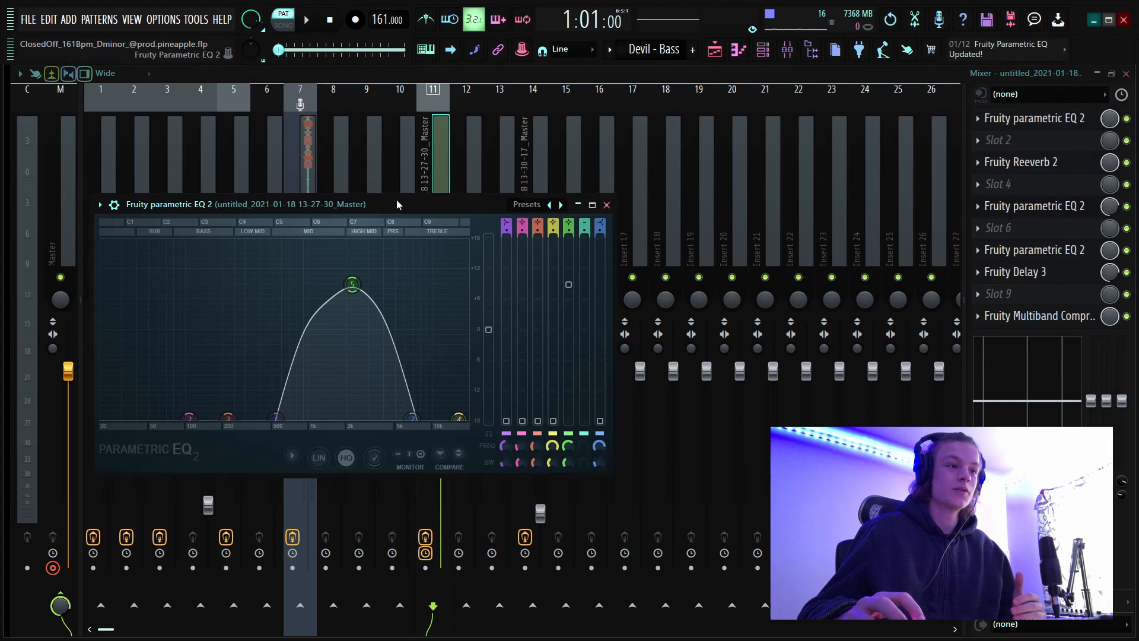
pyautogui.moveTo(396, 199); pyautogui.dragTo(466, 216)
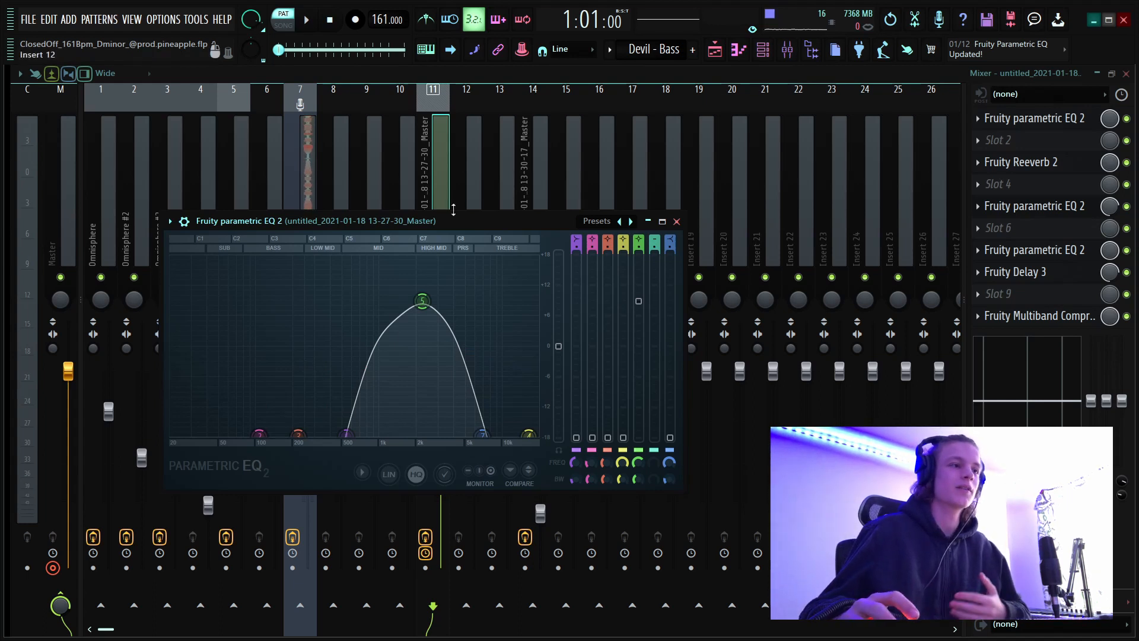
pyautogui.click(677, 222)
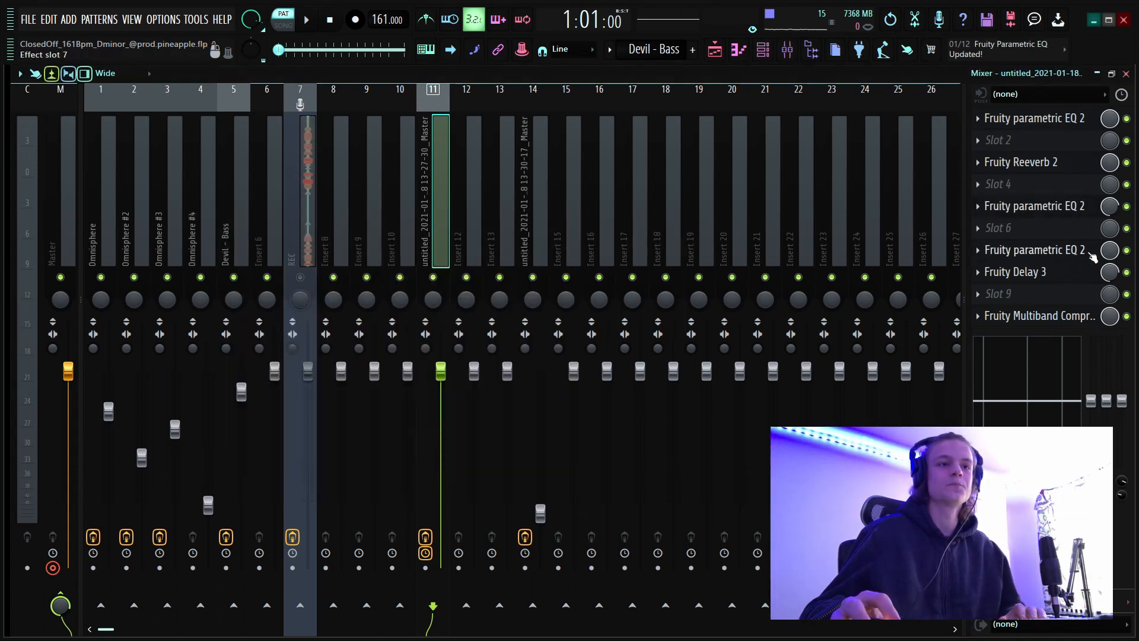
pyautogui.click(1035, 250)
pyautogui.moveTo(462, 242); pyautogui.dragTo(645, 228)
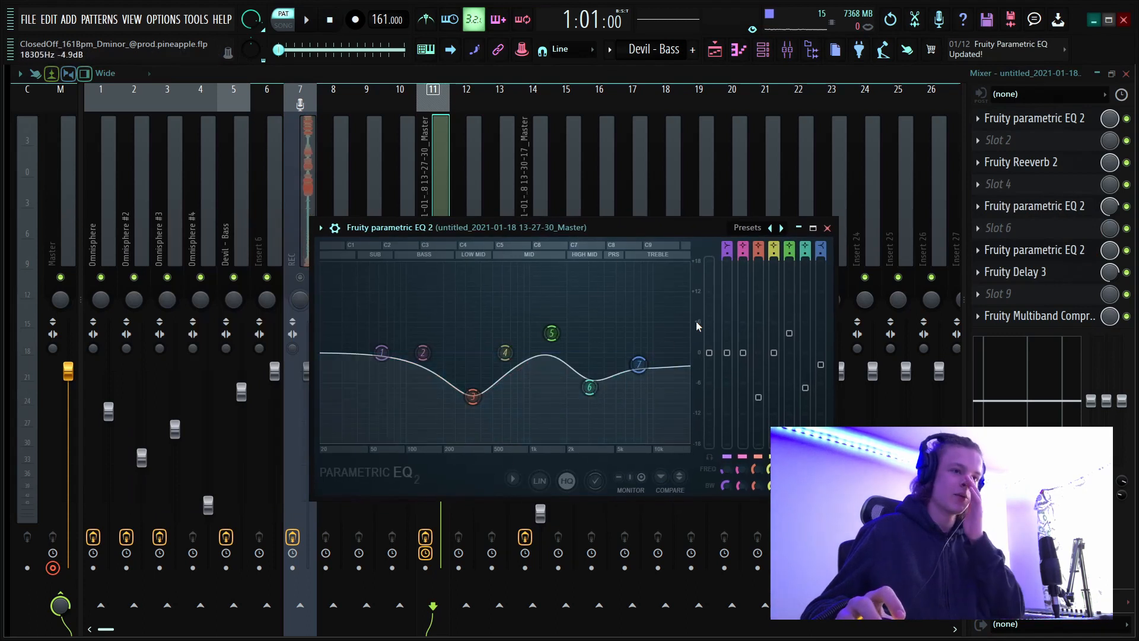
pyautogui.click(827, 228)
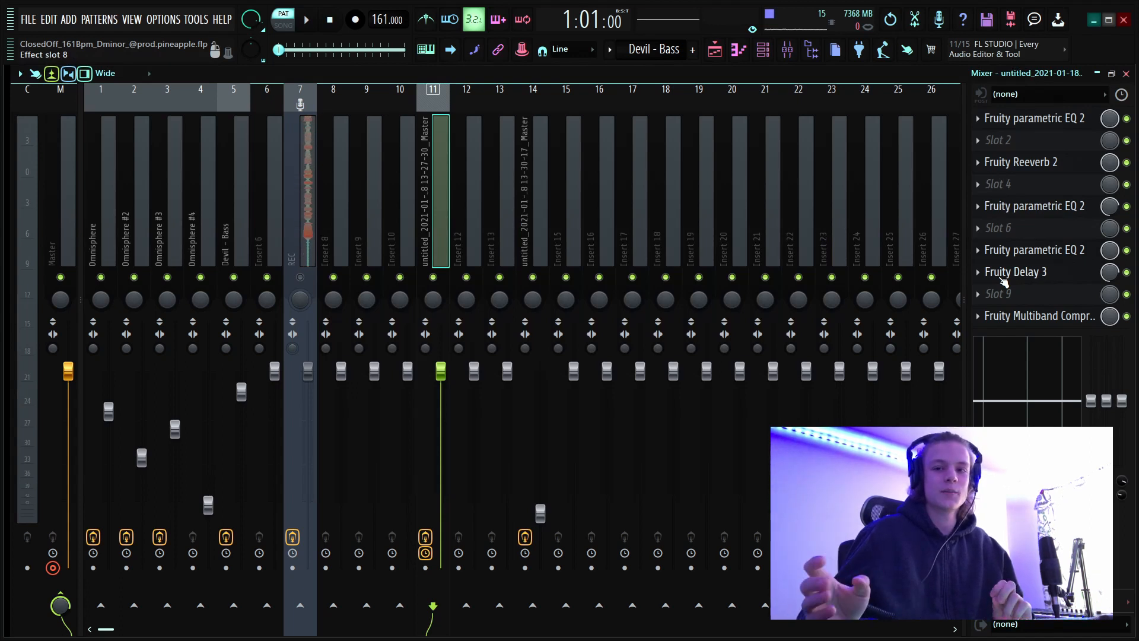
# Inspect the Fruity Delay 3 settings on mixer track 11 and close the effect.
pyautogui.click(1069, 280)
pyautogui.moveTo(436, 126); pyautogui.dragTo(492, 161)
pyautogui.click(654, 154)
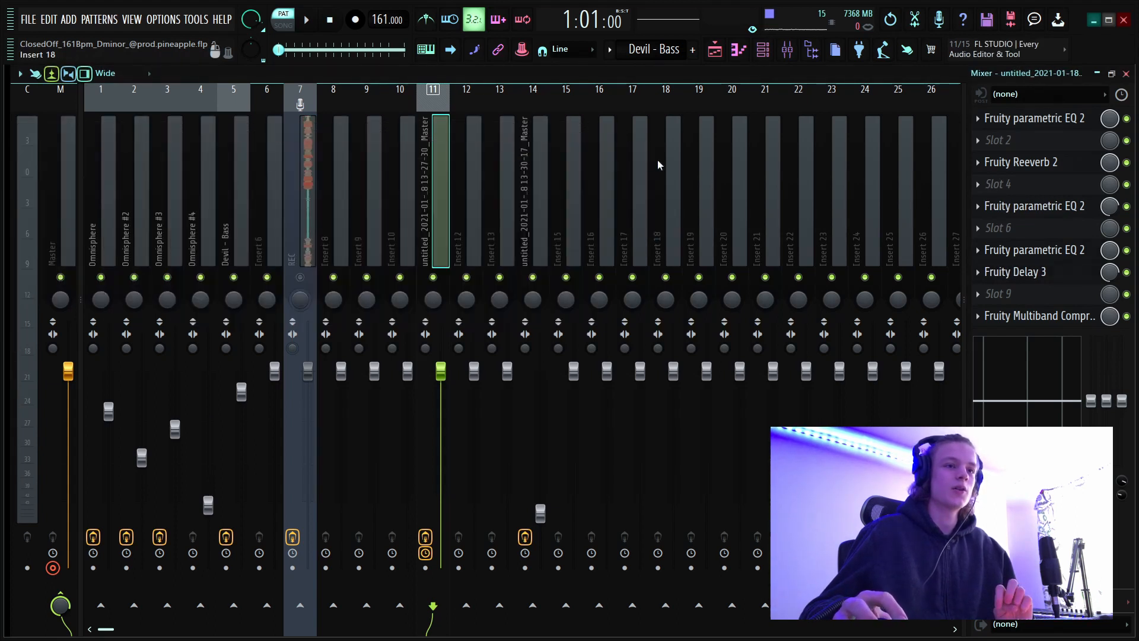
# Open the Fruity Multiband Compressor on mixer track 11, choose the Bright preset and close the effect.
pyautogui.click(1088, 319)
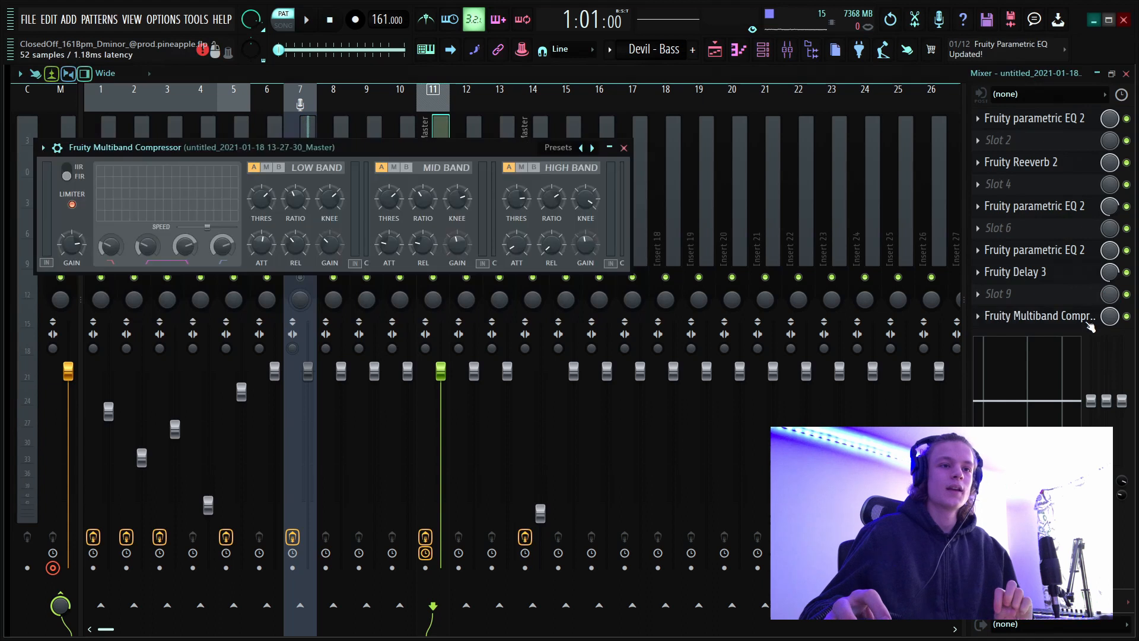
pyautogui.moveTo(460, 151); pyautogui.dragTo(529, 166)
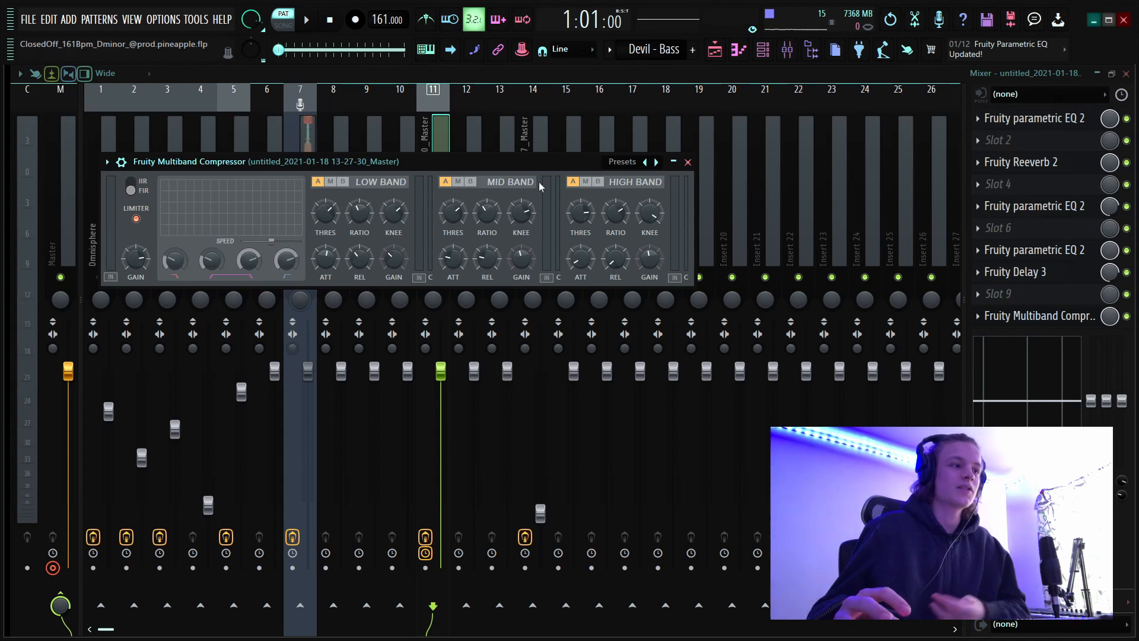
pyautogui.click(650, 164)
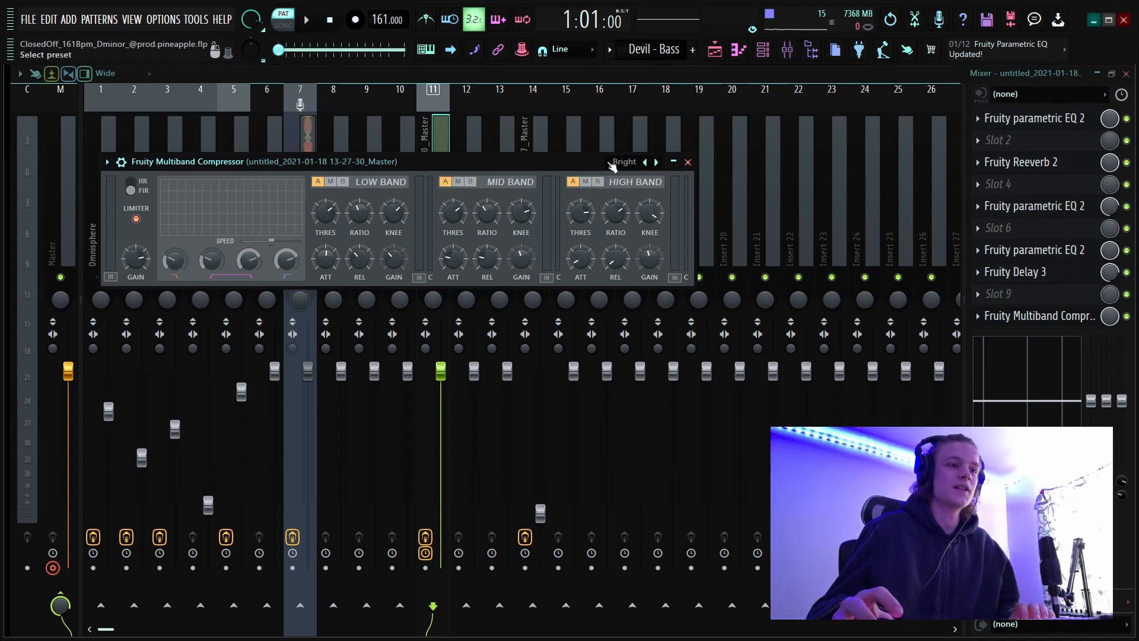
pyautogui.click(688, 162)
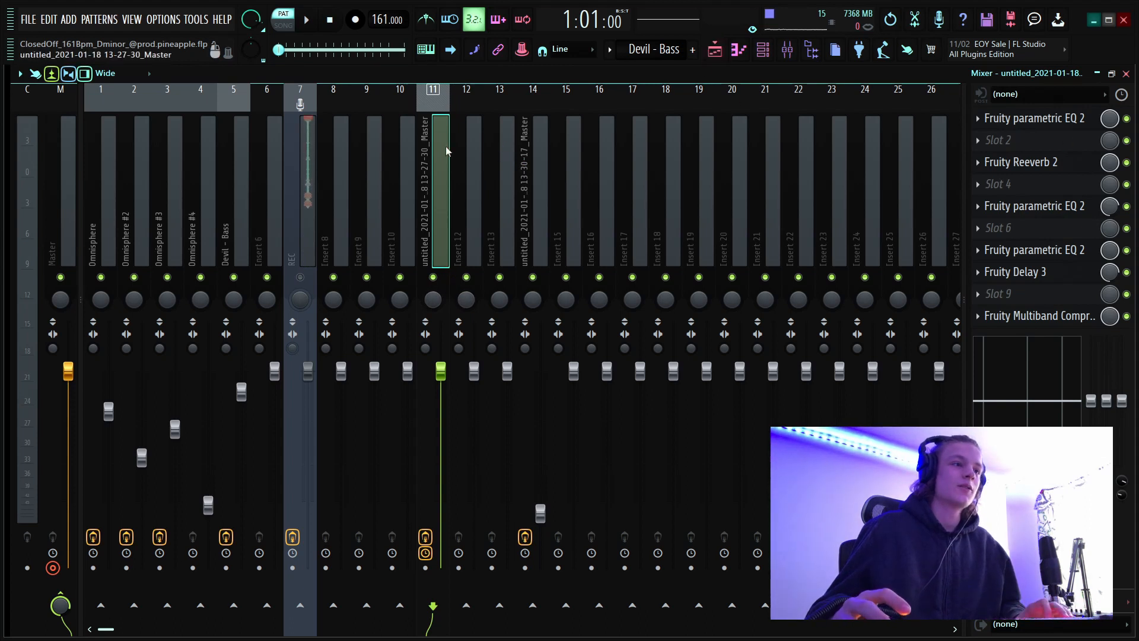
# Select mixer track 14 with the recorded audio, inspect its Fruity parametric EQ 2 curve and close the effect.
pyautogui.click(53, 576)
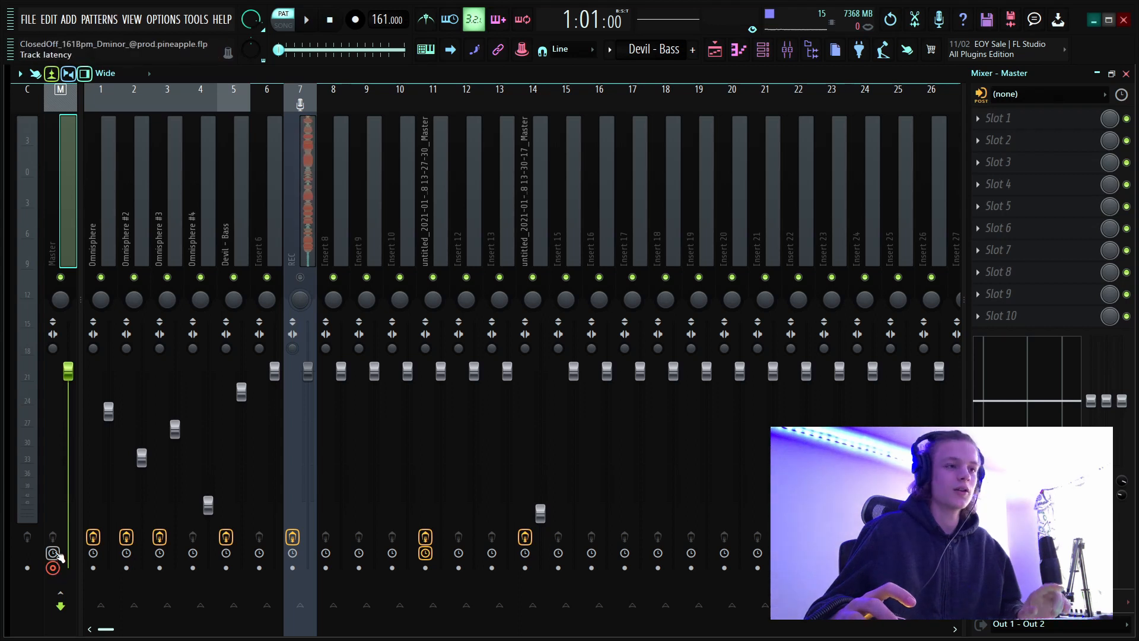
pyautogui.click(442, 232)
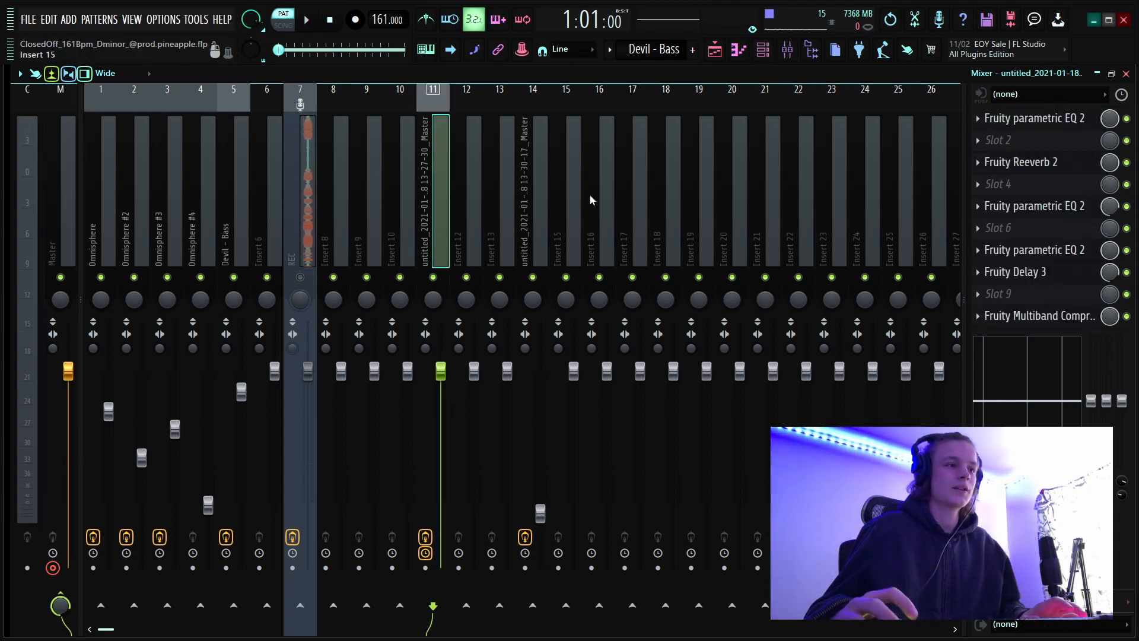
pyautogui.click(545, 224)
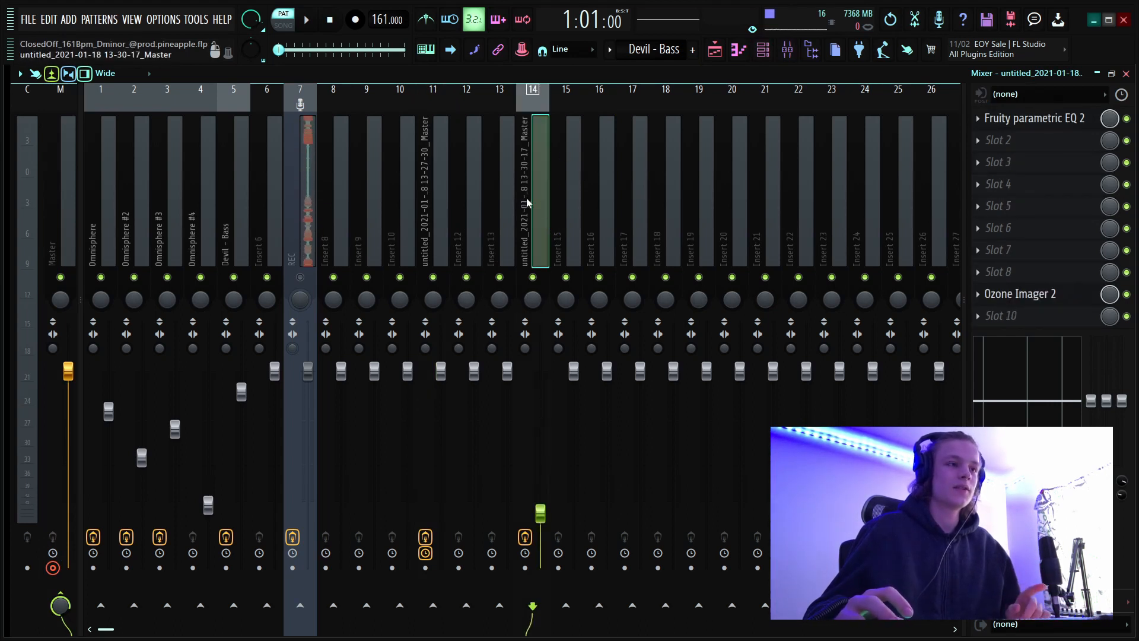
pyautogui.click(1089, 120)
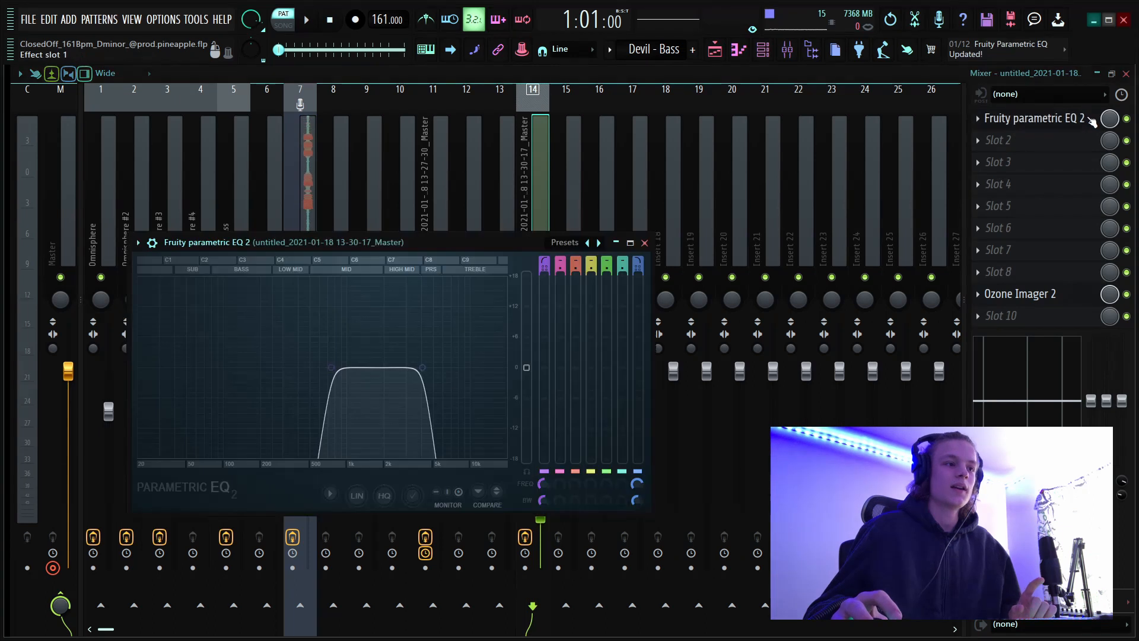
pyautogui.moveTo(464, 248); pyautogui.dragTo(545, 245)
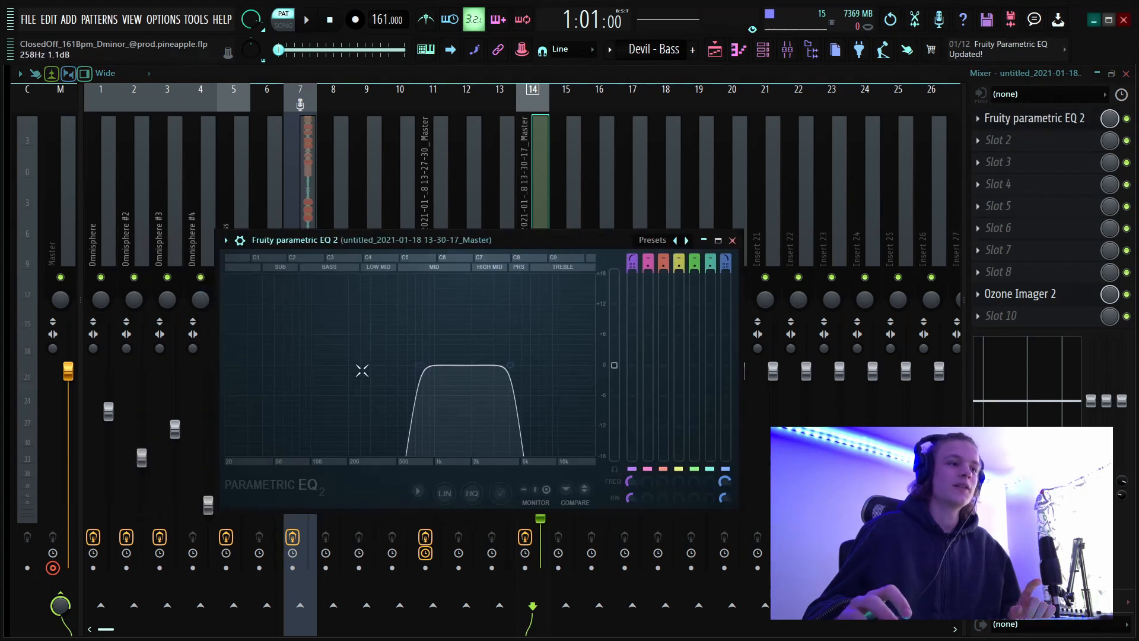
pyautogui.click(733, 241)
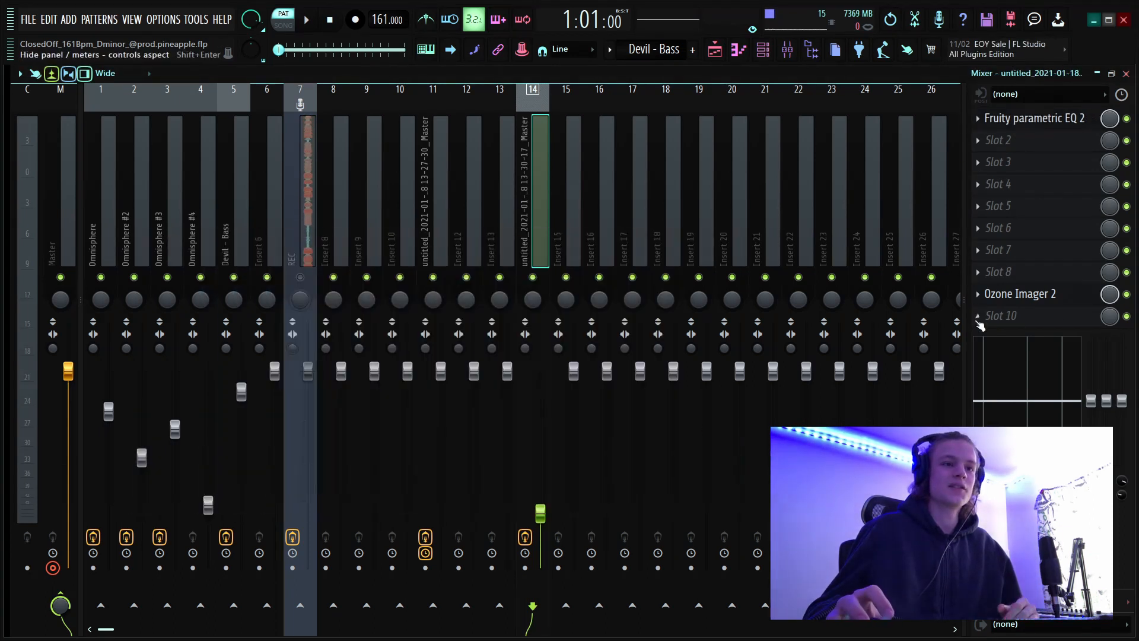
# Inspect the Ozone Imager 2 in slot 9 of mixer track 14 and close it.
pyautogui.click(1078, 299)
pyautogui.moveTo(446, 242); pyautogui.dragTo(552, 229)
pyautogui.click(658, 229)
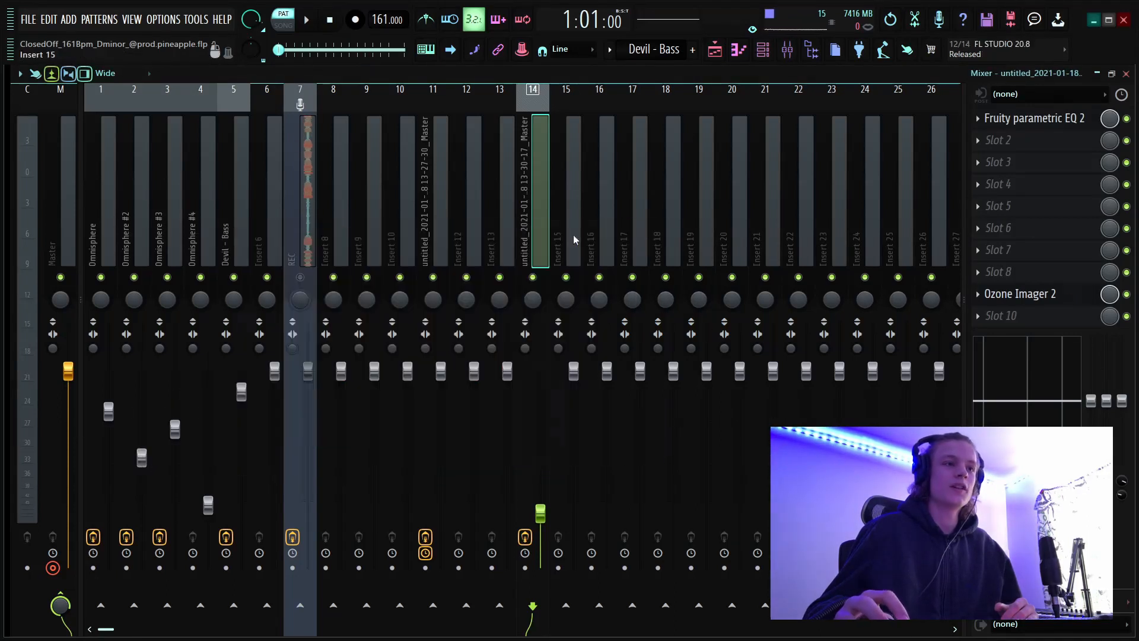
pyautogui.click(715, 52)
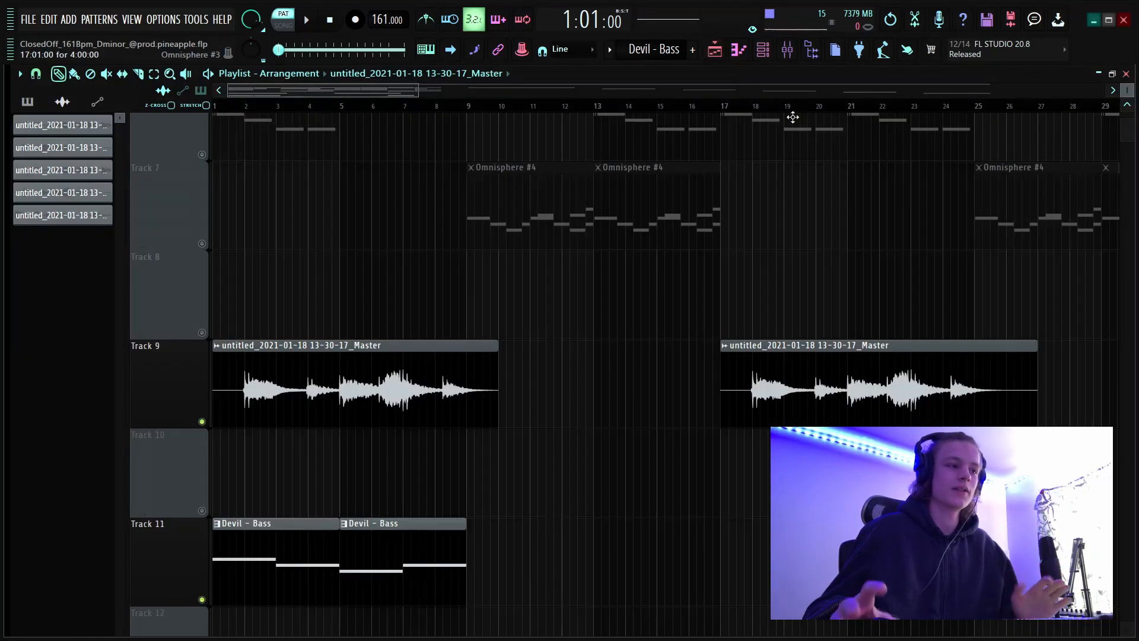
pyautogui.rightClick(202, 421)
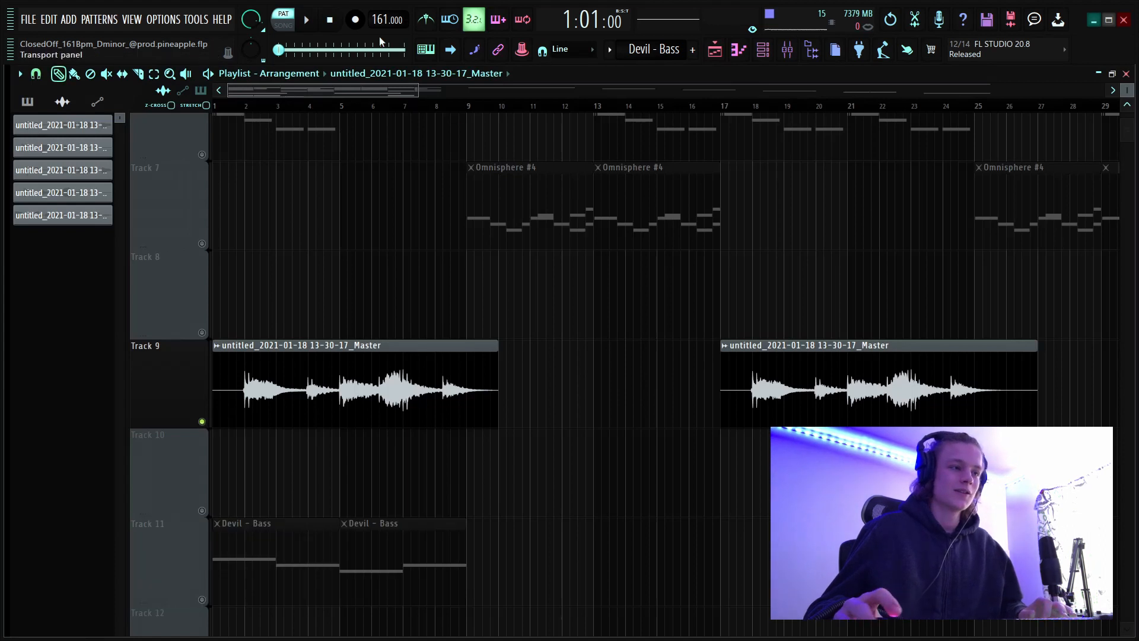
pyautogui.scroll(4, 301, 112)
pyautogui.moveTo(285, 92); pyautogui.dragTo(264, 92)
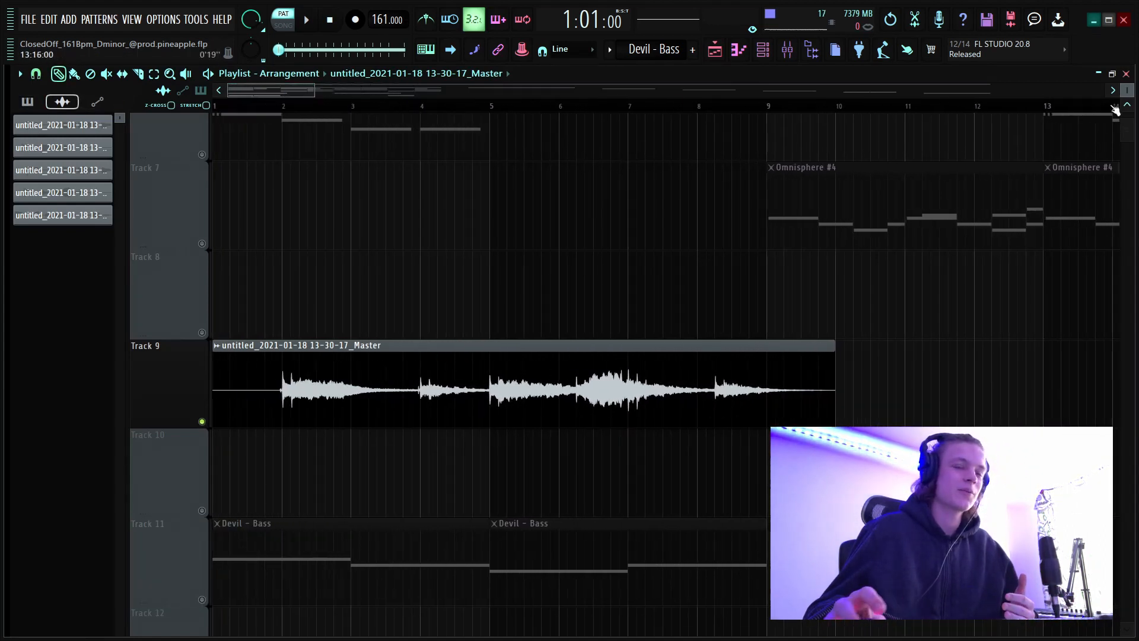
pyautogui.moveTo(1126, 93); pyautogui.dragTo(1126, 95)
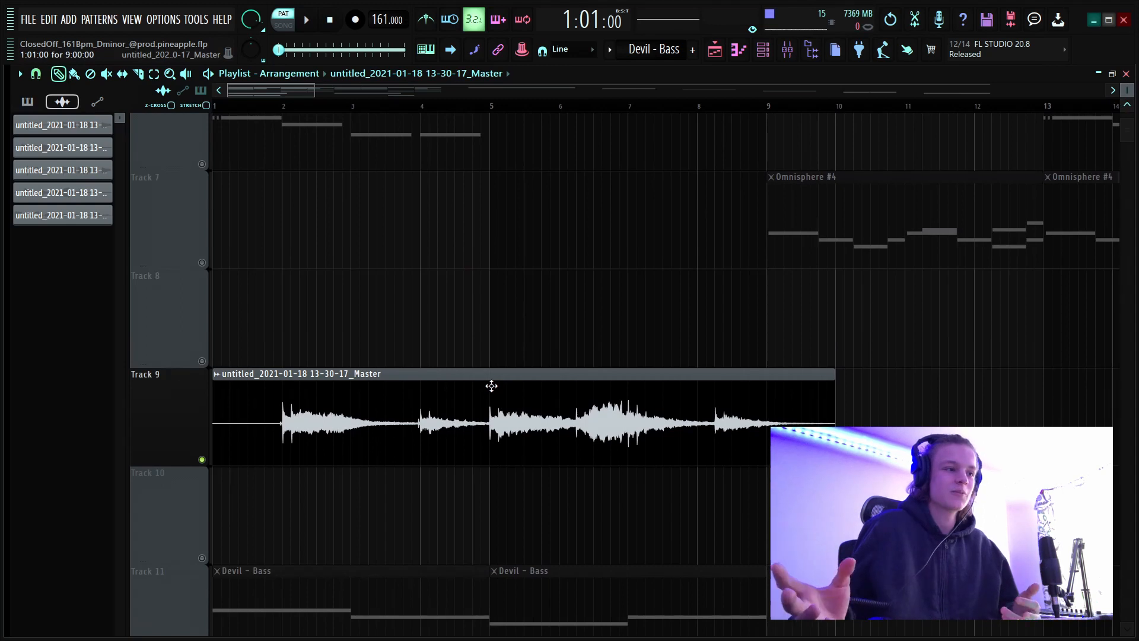
pyautogui.press('space')
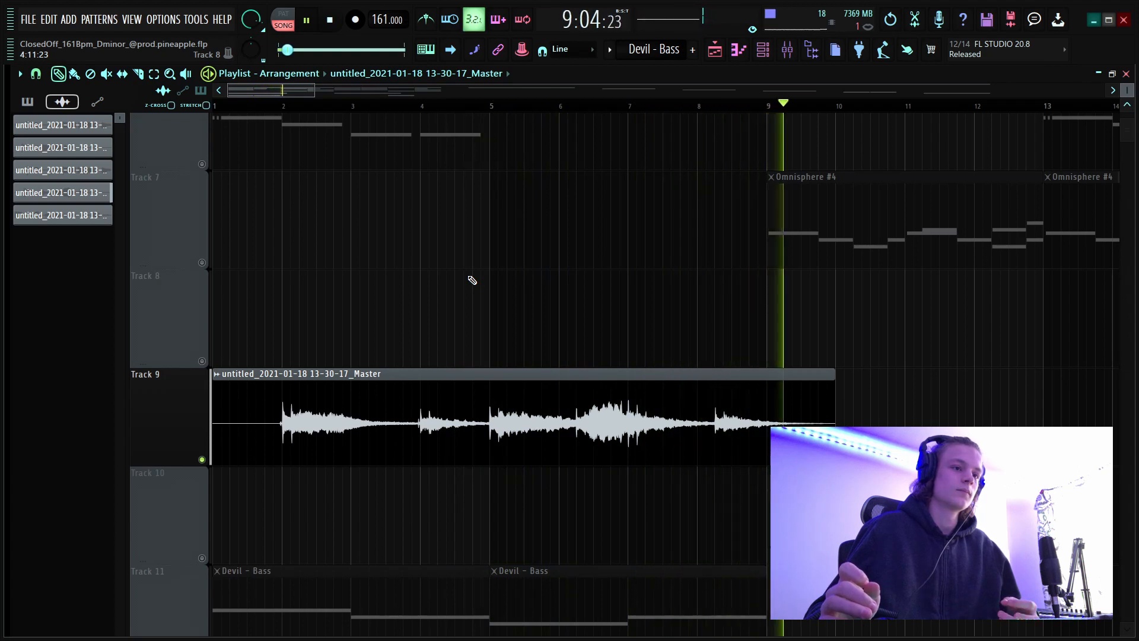
pyautogui.press('space')
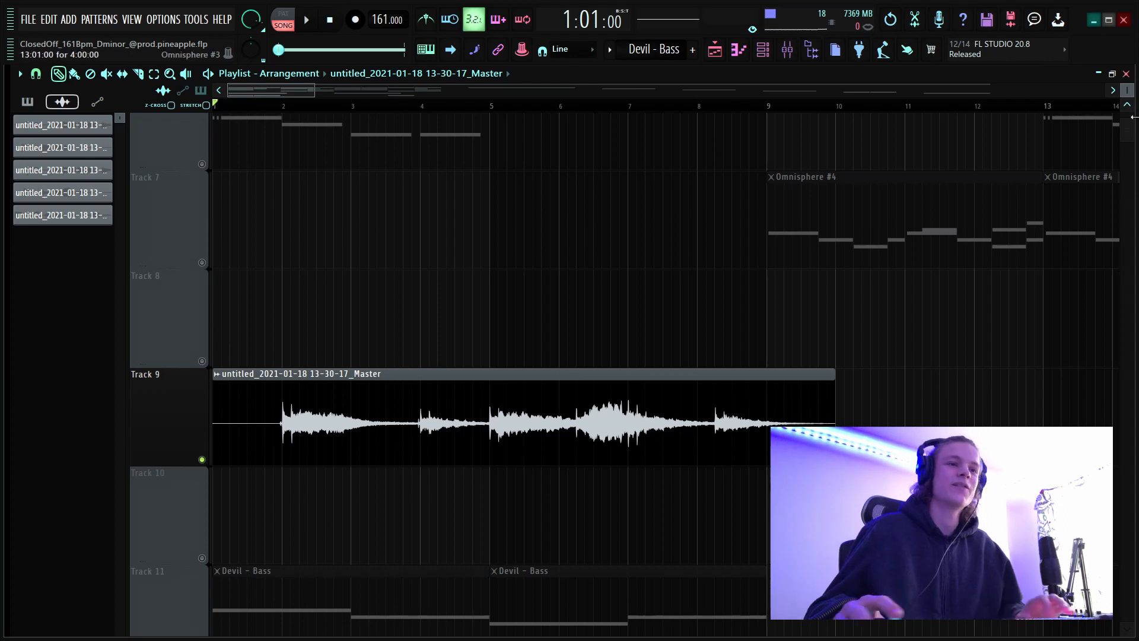
# Unmute playlist tracks 4, 5, 6 and 11 so the Omnisphere and bass patterns sound alongside the recording on track 9.
pyautogui.scroll(-5, 901, 357)
pyautogui.scroll(5, 399, 321)
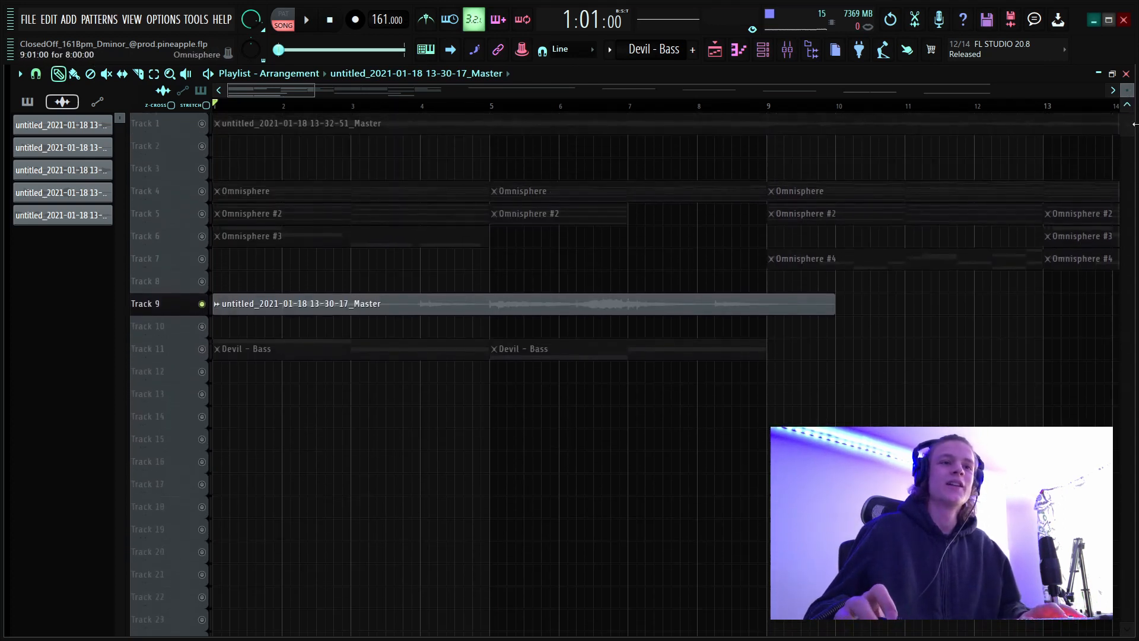
pyautogui.scroll(-3, 399, 321)
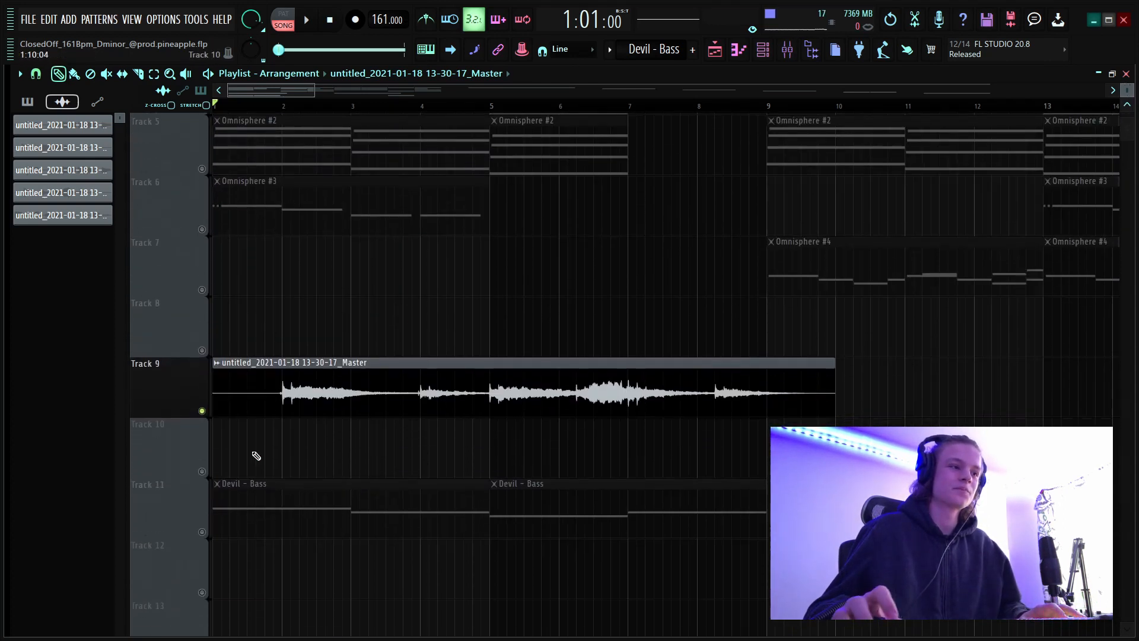
pyautogui.scroll(4, 202, 355)
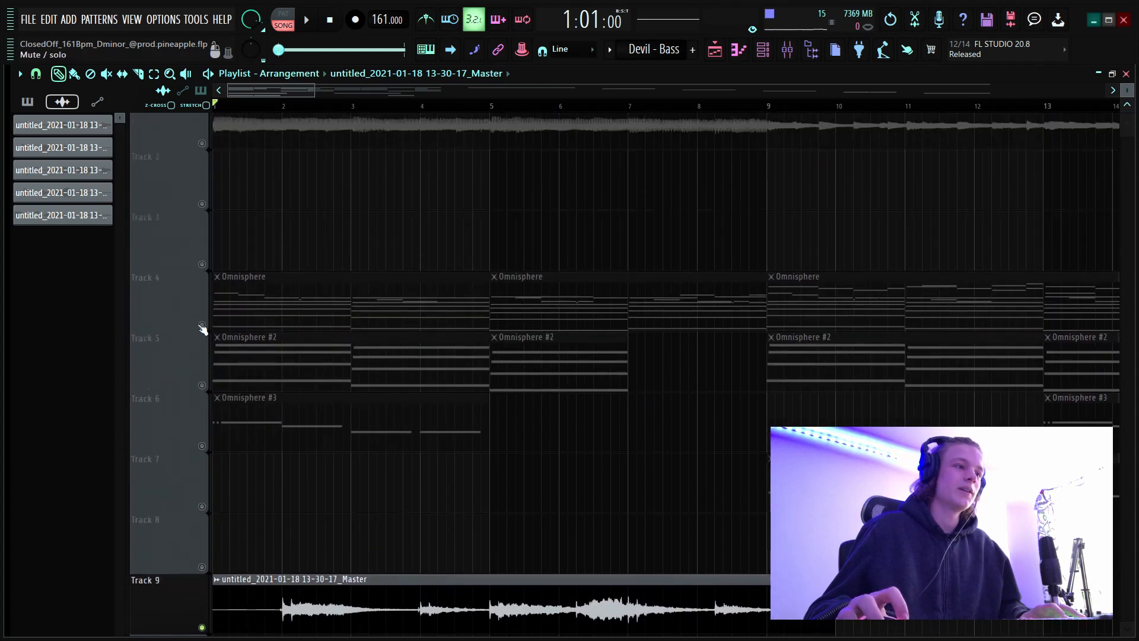
pyautogui.click(202, 408)
pyautogui.click(202, 468)
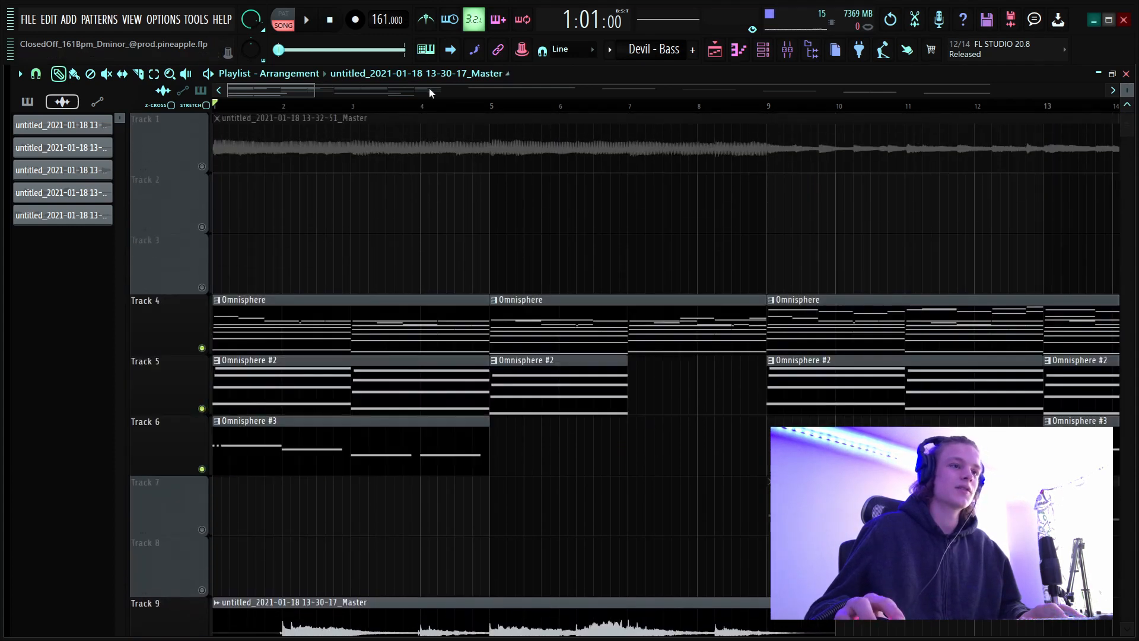
# Select the first eight bars of the arrangement and play them with the unmuted tracks.
pyautogui.scroll(-6, 430, 91)
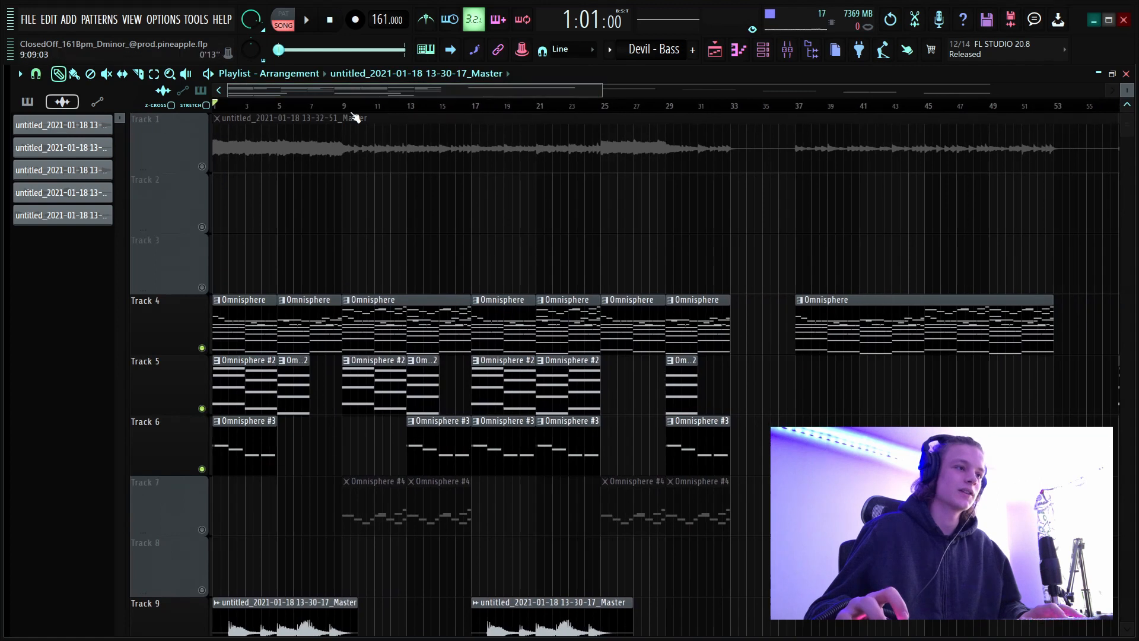
pyautogui.moveTo(344, 111); pyautogui.dragTo(215, 112)
pyautogui.scroll(-3, 427, 120)
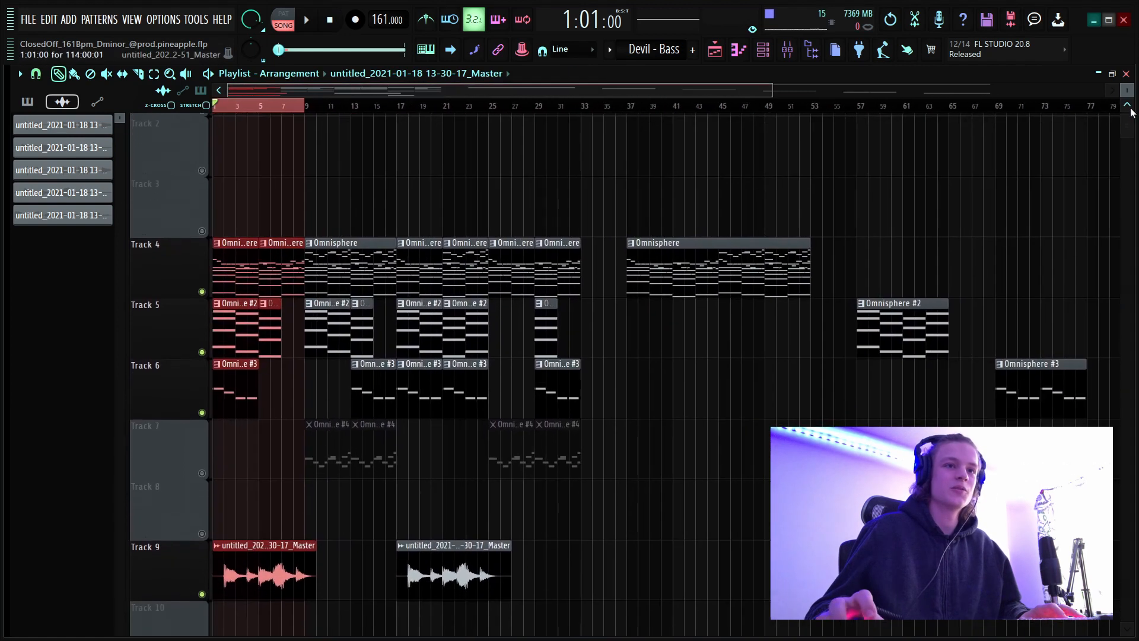
pyautogui.scroll(-2, 848, 195)
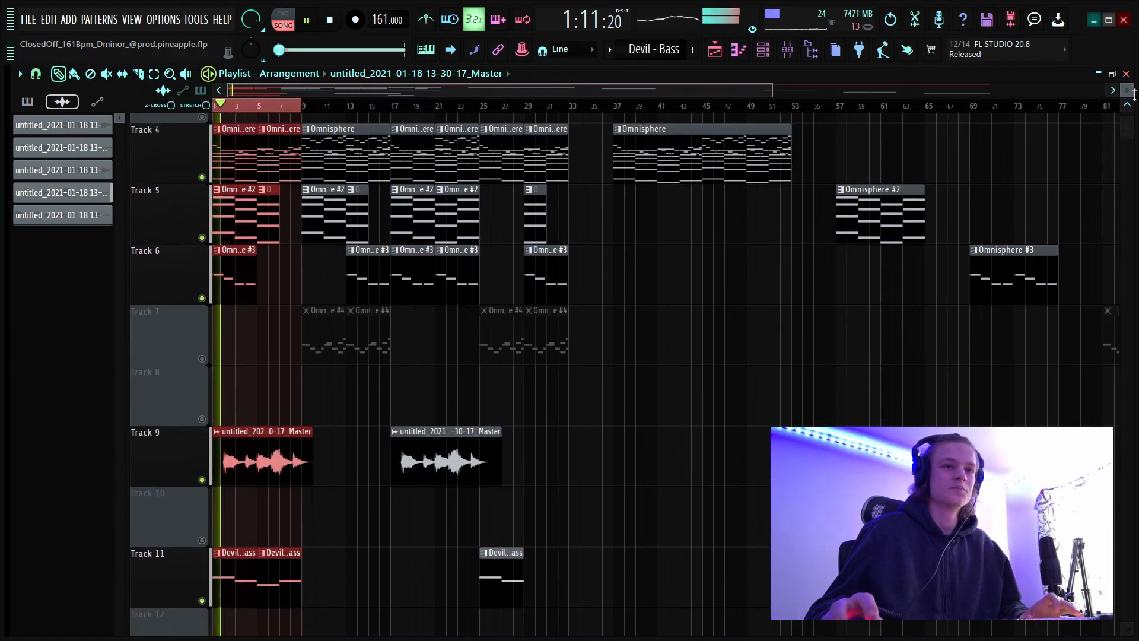
pyautogui.moveTo(1127, 90); pyautogui.dragTo(1126, 90)
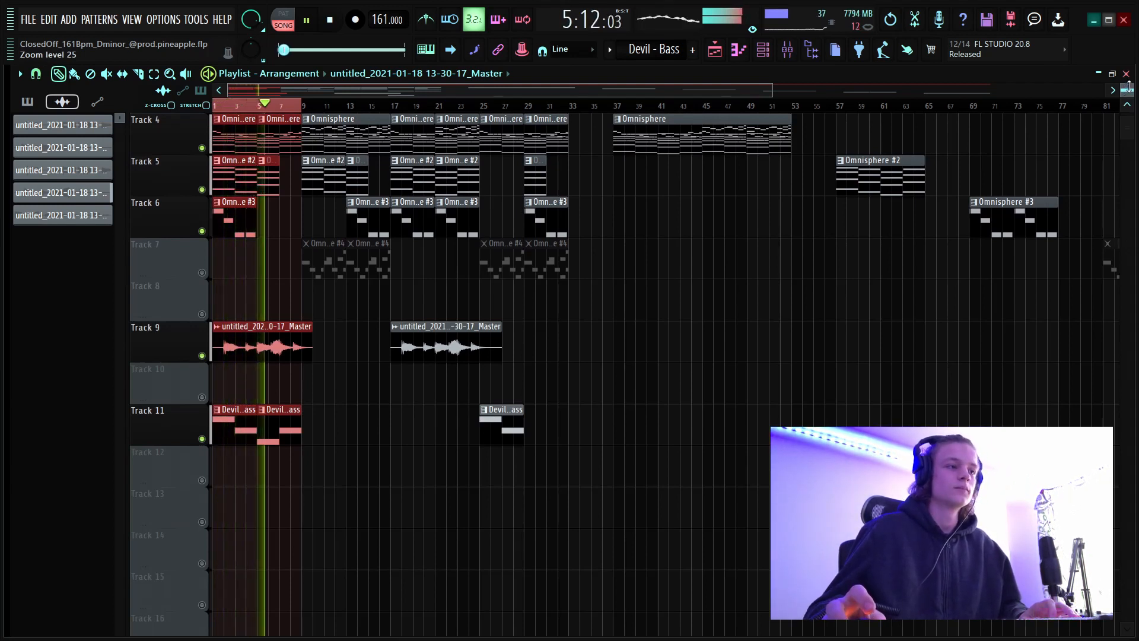
# Unmute track 7 with the Omnisphere #4 clips, and end playback with the time selection cleared.
pyautogui.click(202, 272)
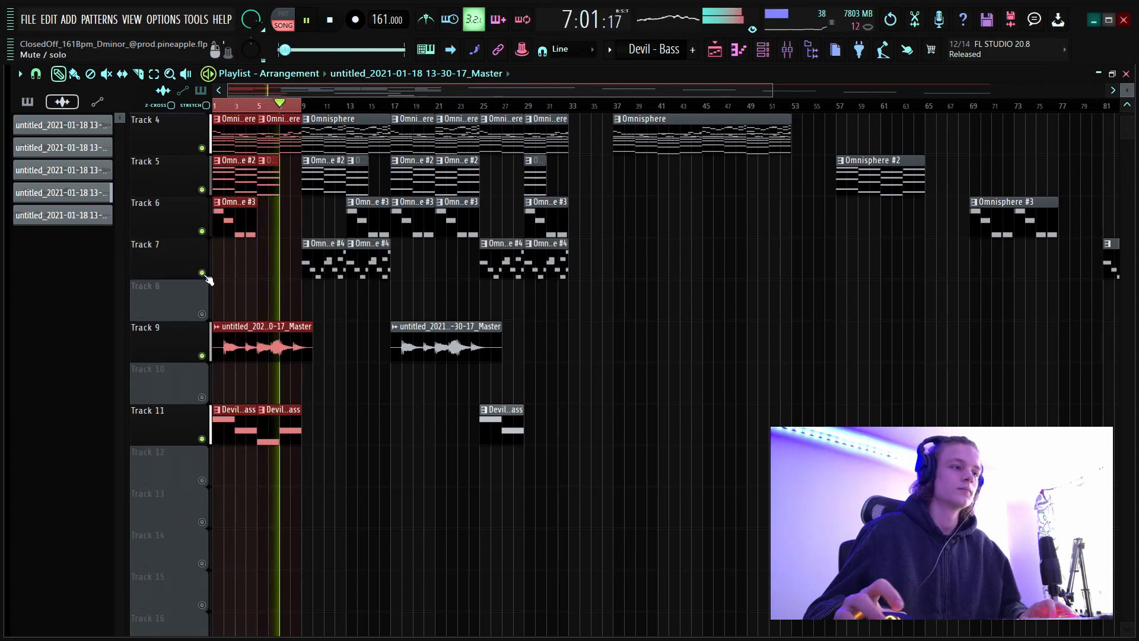
pyautogui.scroll(3, 264, 111)
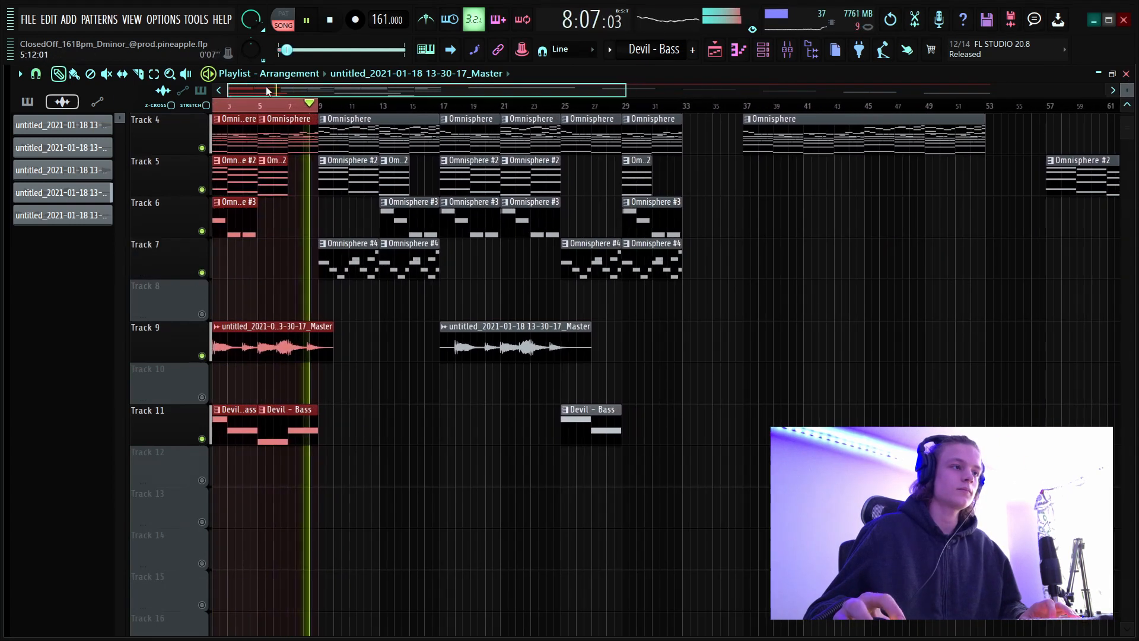
pyautogui.press('space')
pyautogui.doubleClick(285, 108)
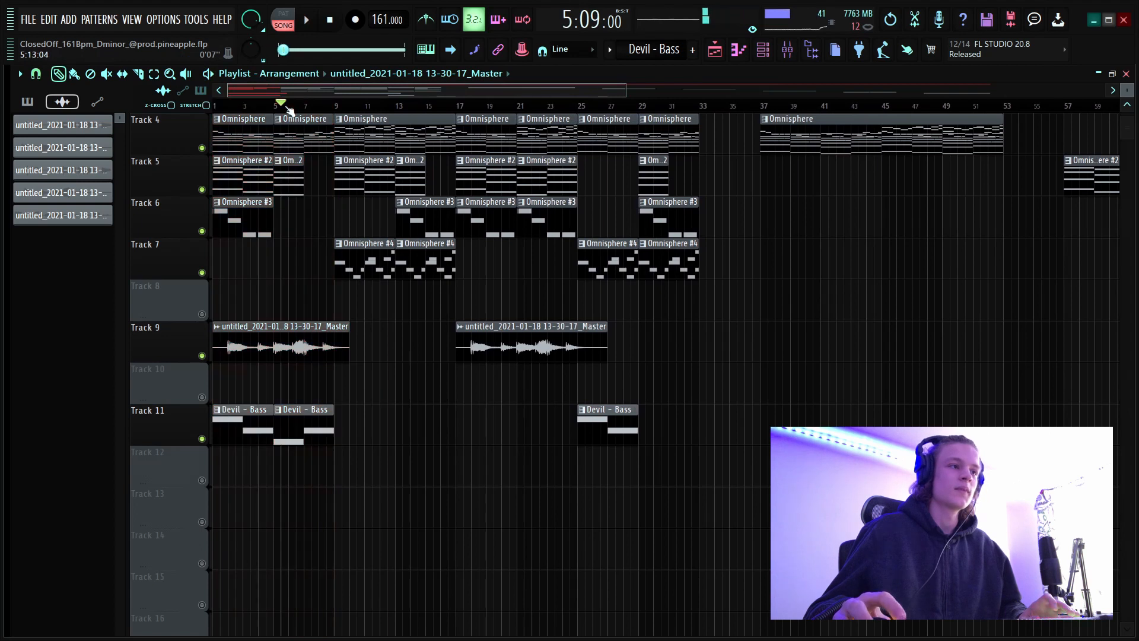
# Select all clips in the full arrangement and check the master track's recording arm in the mixer before returning to the playlist.
pyautogui.scroll(-3, 287, 110)
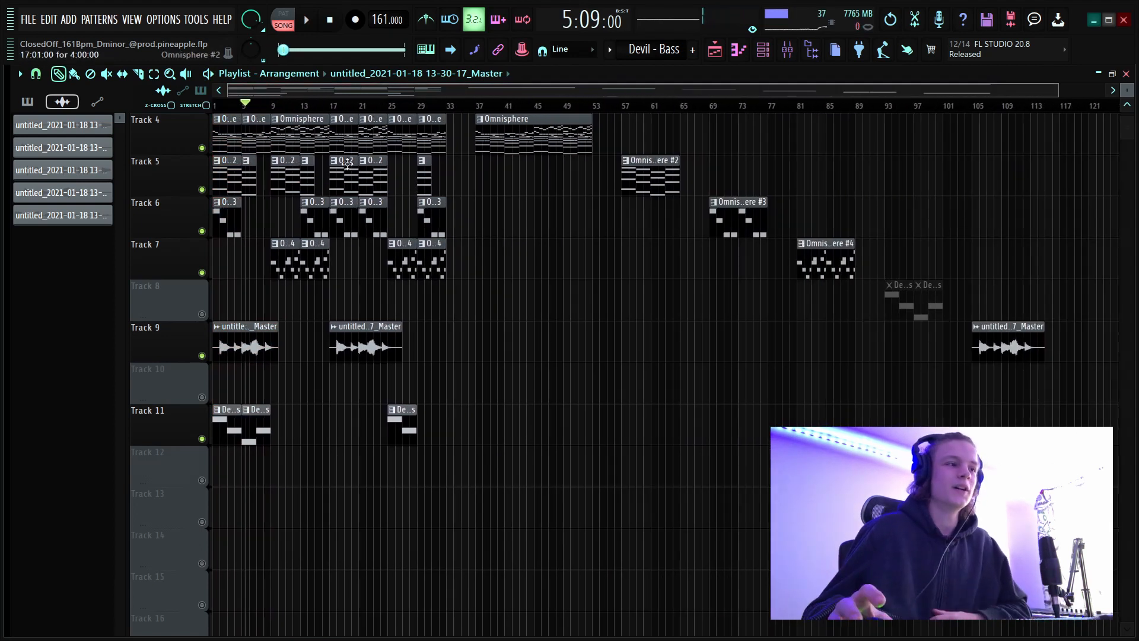
pyautogui.scroll(-1, 299, 113)
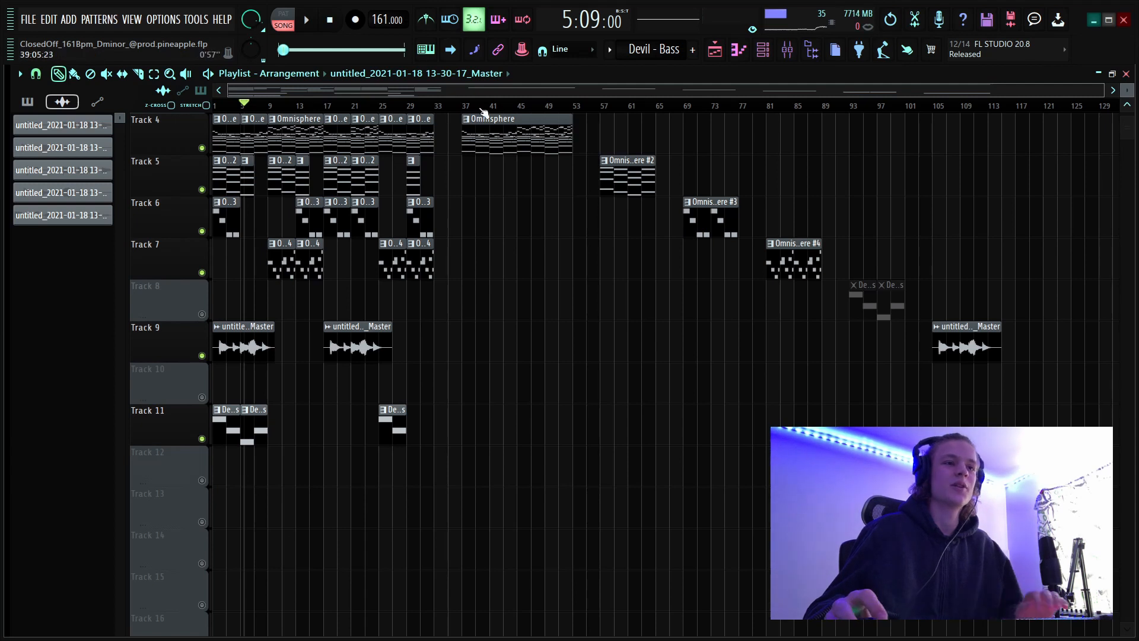
pyautogui.scroll(3, 852, 338)
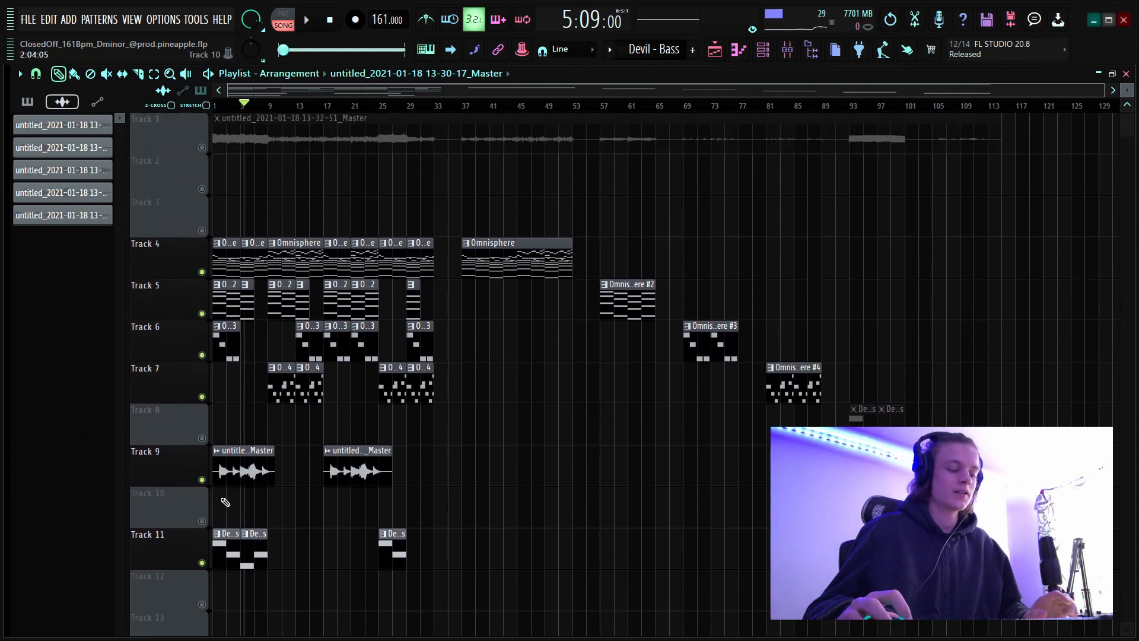
pyautogui.hotkey('ctrl', 'a')
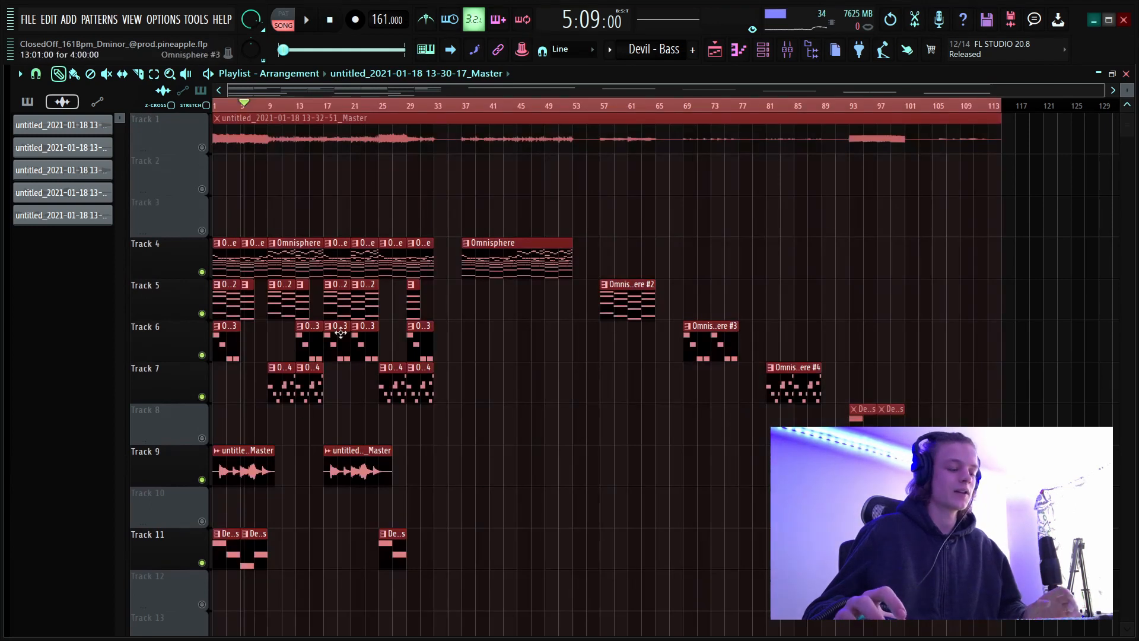
pyautogui.click(787, 49)
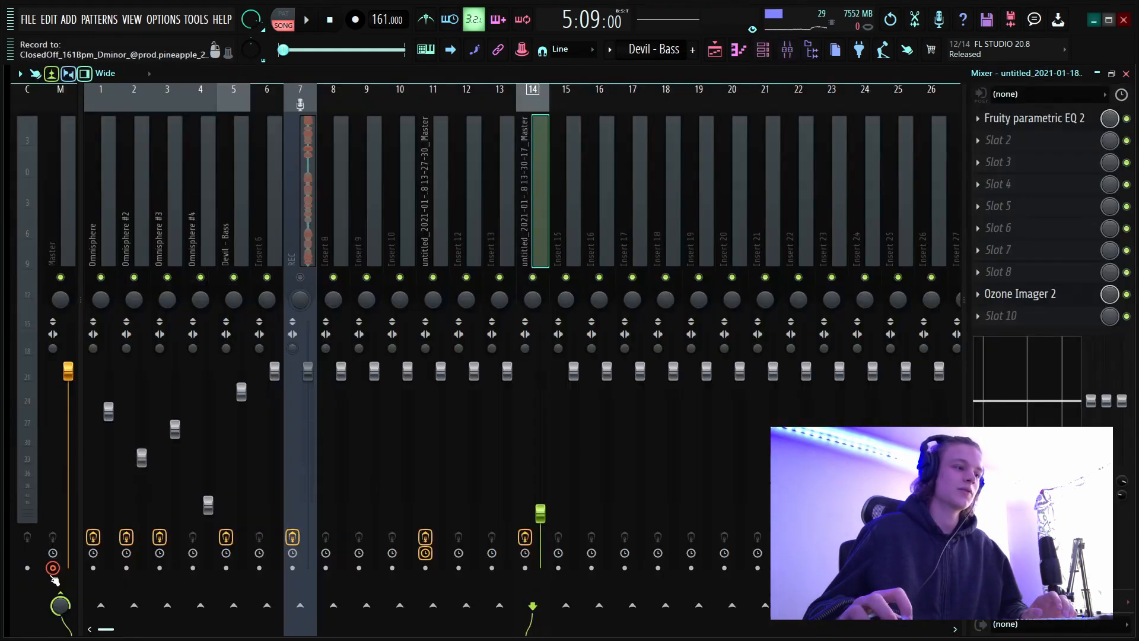
pyautogui.click(714, 49)
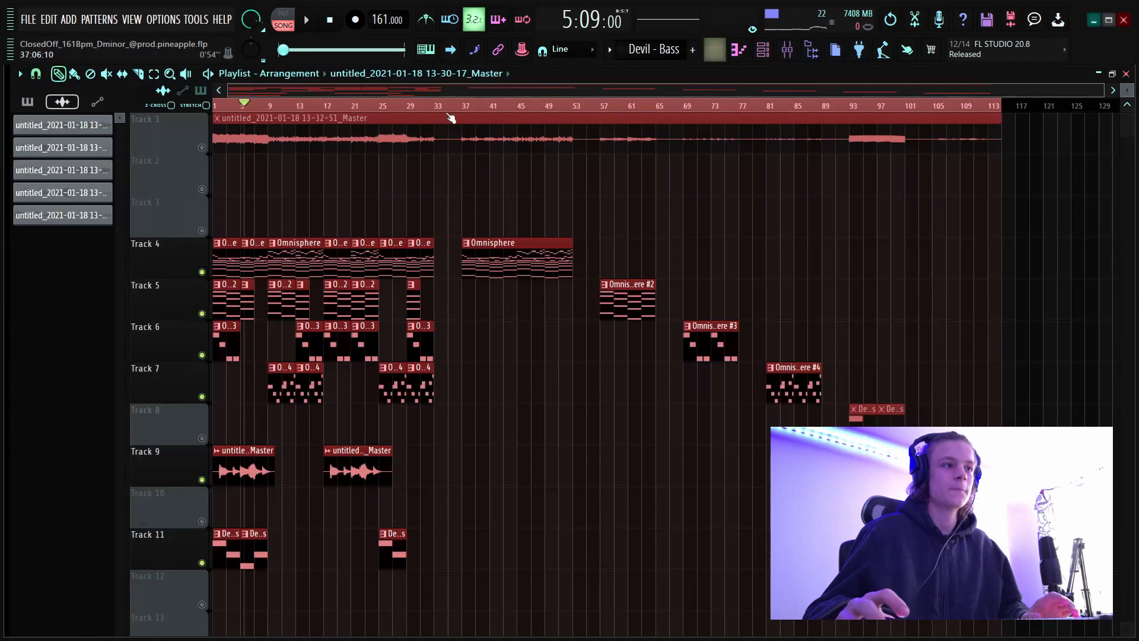
pyautogui.click(201, 147)
pyautogui.rightClick(202, 147)
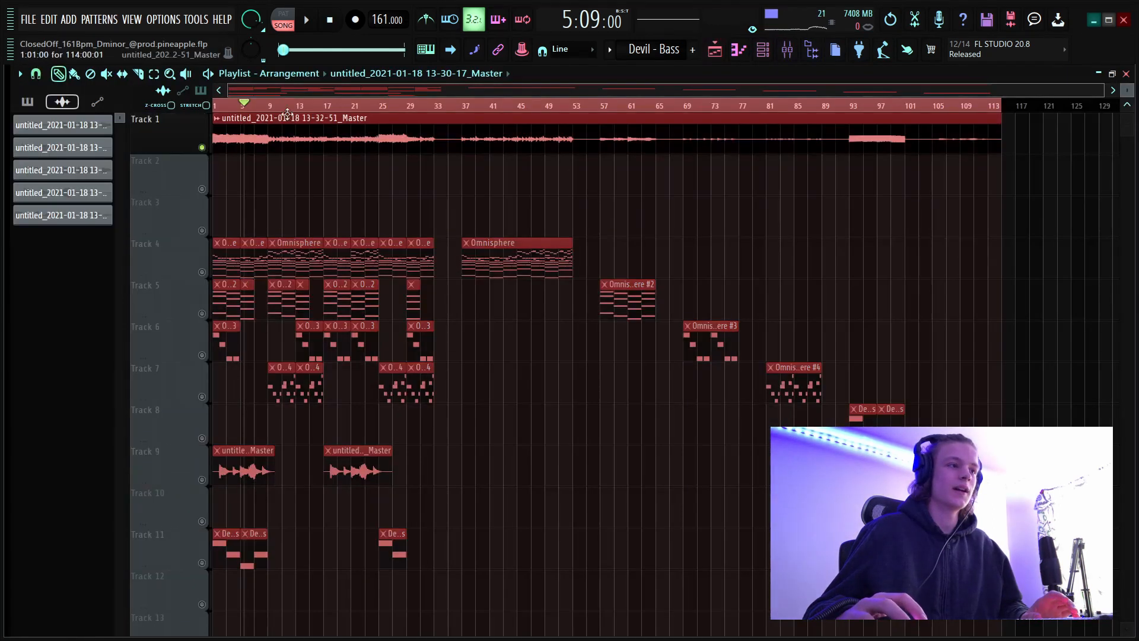
pyautogui.scroll(3, 300, 139)
pyautogui.doubleClick(300, 138)
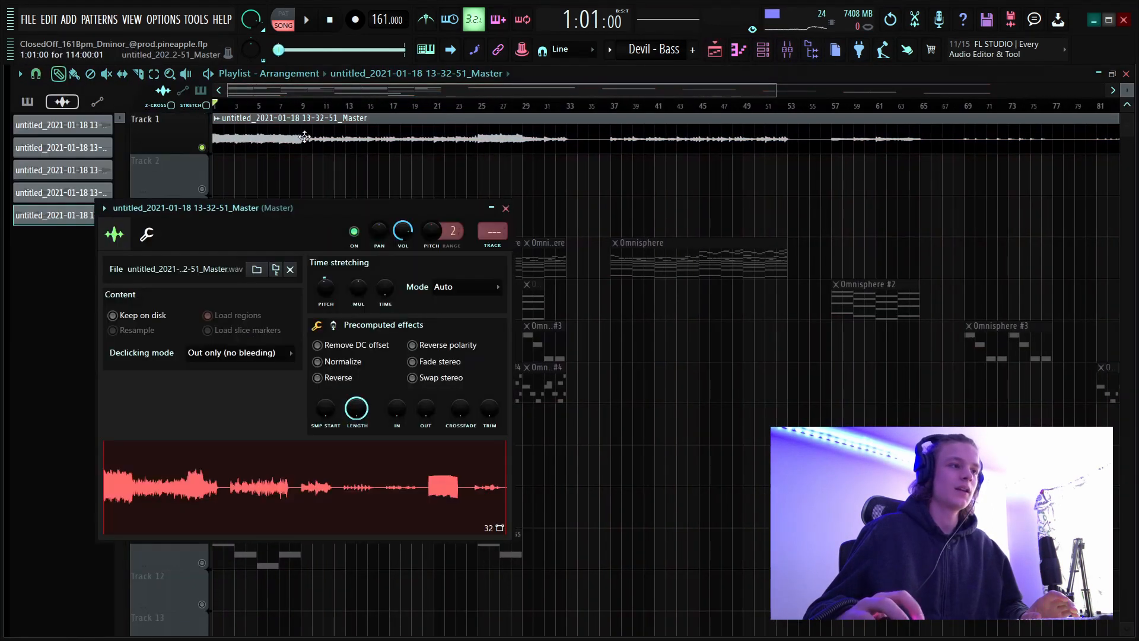
pyautogui.click(506, 208)
# Play the rendered master recording on track 1 from bar 9 and stop after the section.
pyautogui.scroll(-4, 276, 114)
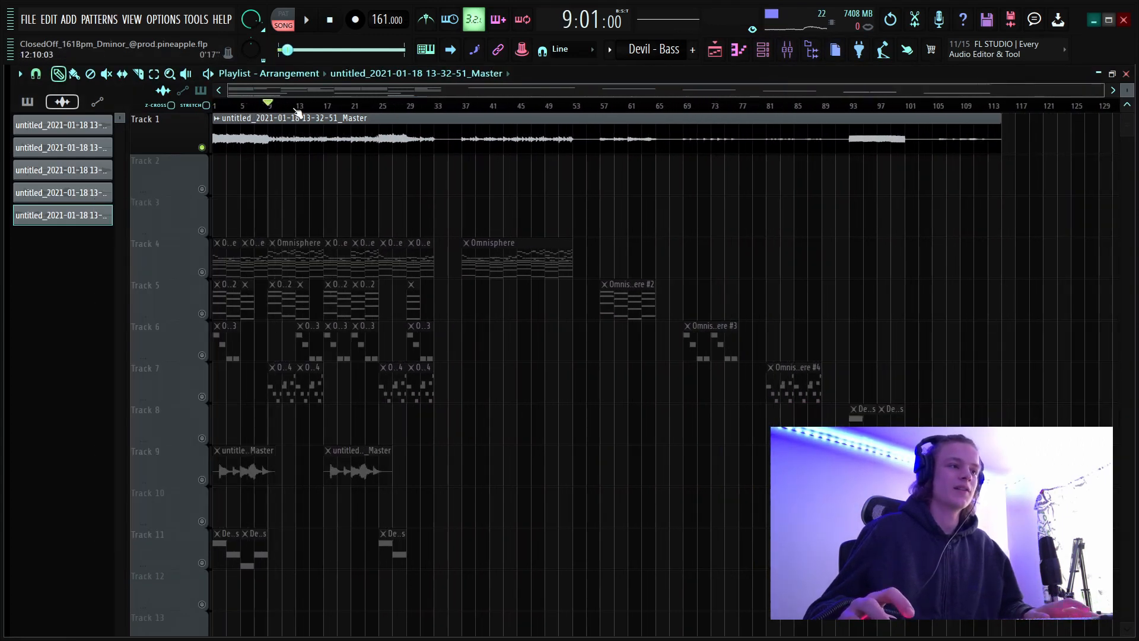
pyautogui.press('space')
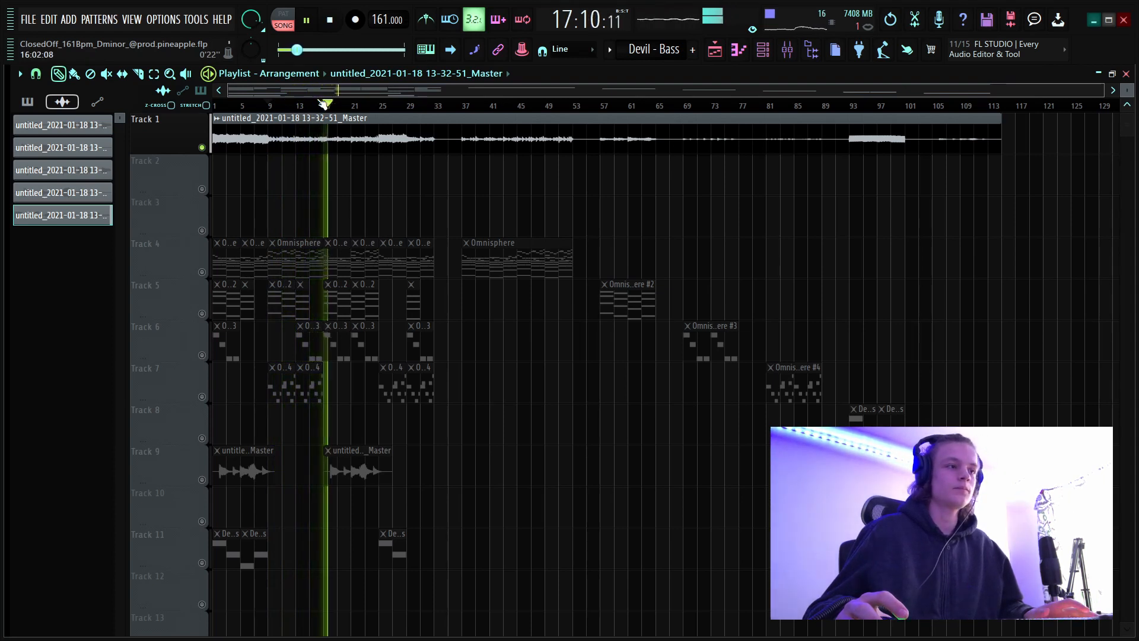
pyautogui.press('space')
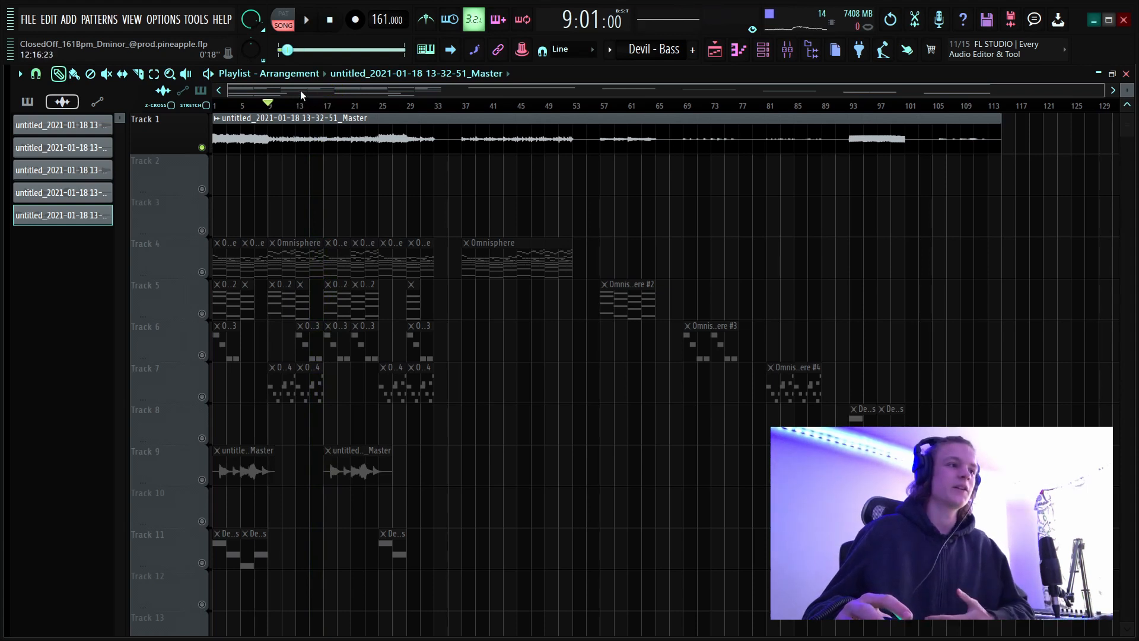
# Start a new empty project, discarding the unsaved changes to the current loop project.
pyautogui.scroll(-3, 299, 93)
pyautogui.scroll(3, 291, 103)
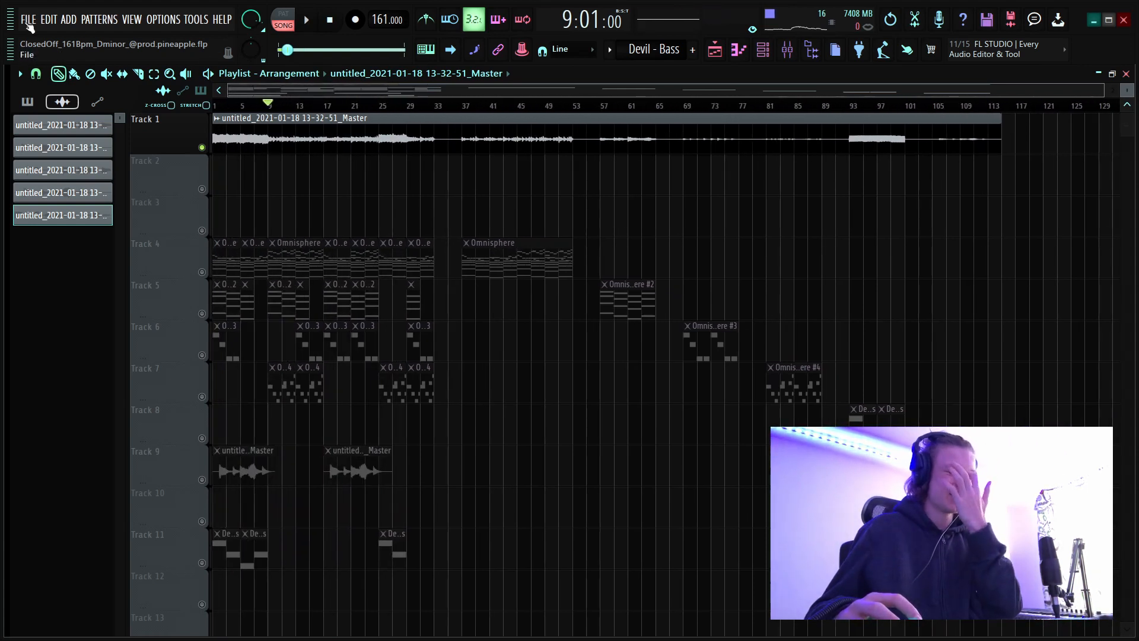
pyautogui.click(31, 23)
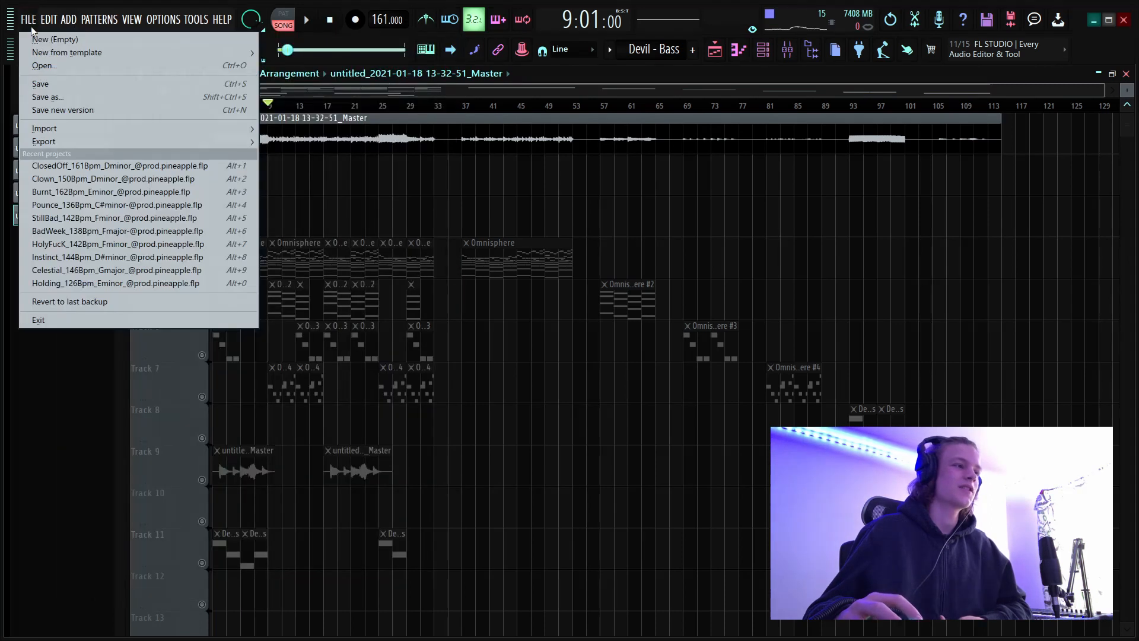
pyautogui.click(29, 38)
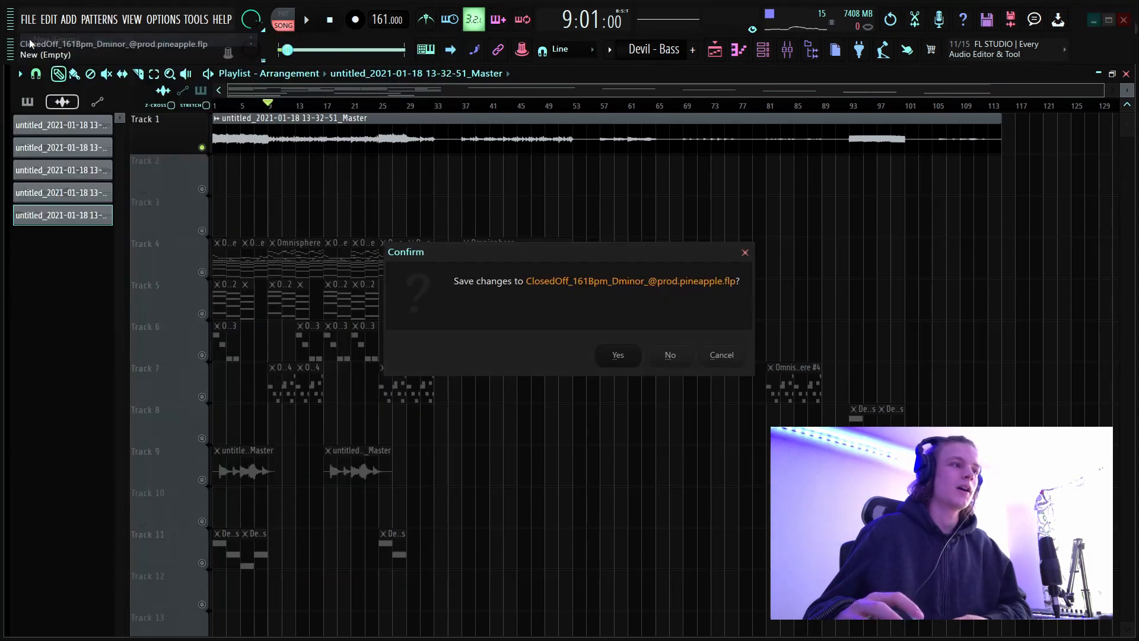
pyautogui.click(670, 355)
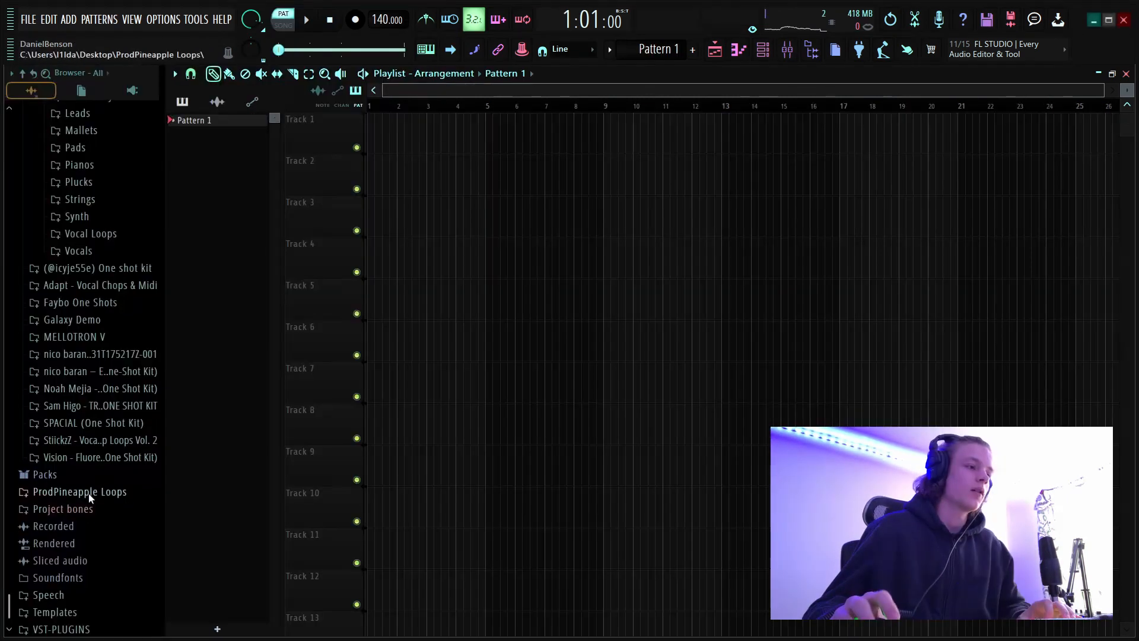
# Find the ClosedOff_161Bpm_Dminor loop in the January 2021 folder of ProdPineapple Loops and place it at the start of track 1.
pyautogui.click(83, 491)
pyautogui.scroll(-5, 108, 493)
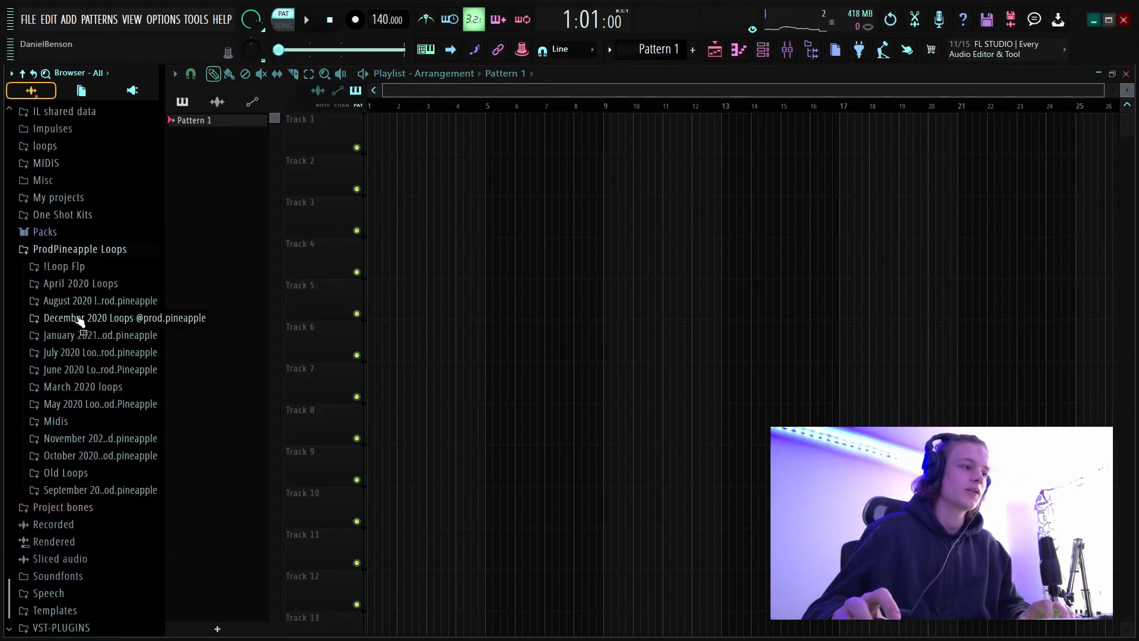
pyautogui.click(83, 336)
pyautogui.click(83, 403)
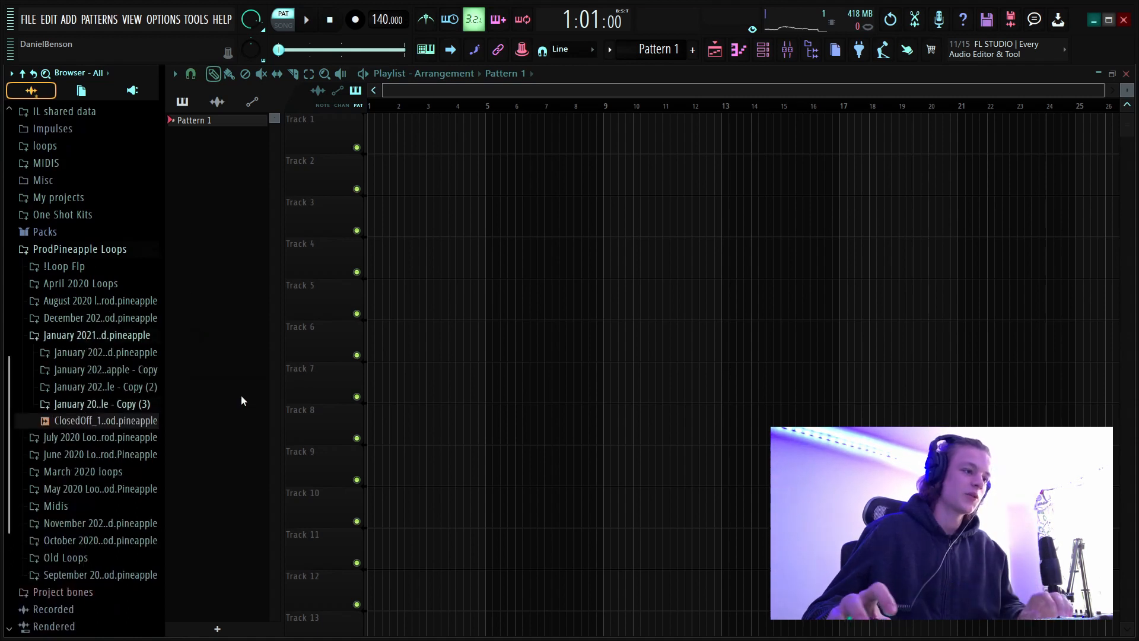
pyautogui.moveTo(76, 425); pyautogui.dragTo(390, 127)
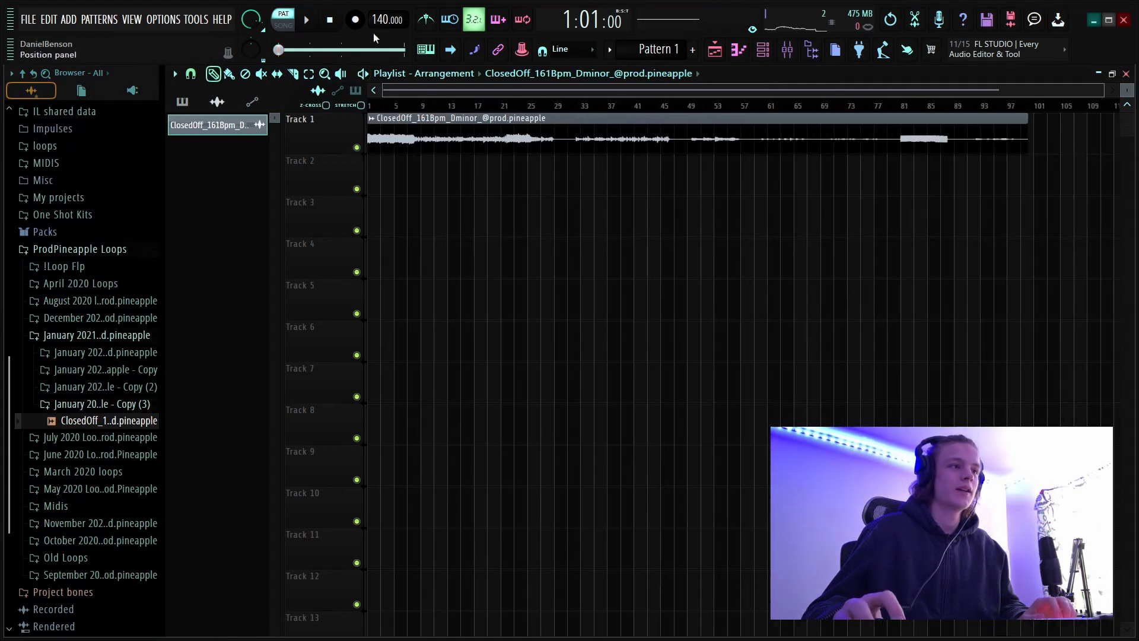
# Set the project tempo to 161 and remove the part of the track 1 loop clip after bar 33.
pyautogui.moveTo(381, 21); pyautogui.dragTo(381, 7)
pyautogui.scroll(-3, 635, 117)
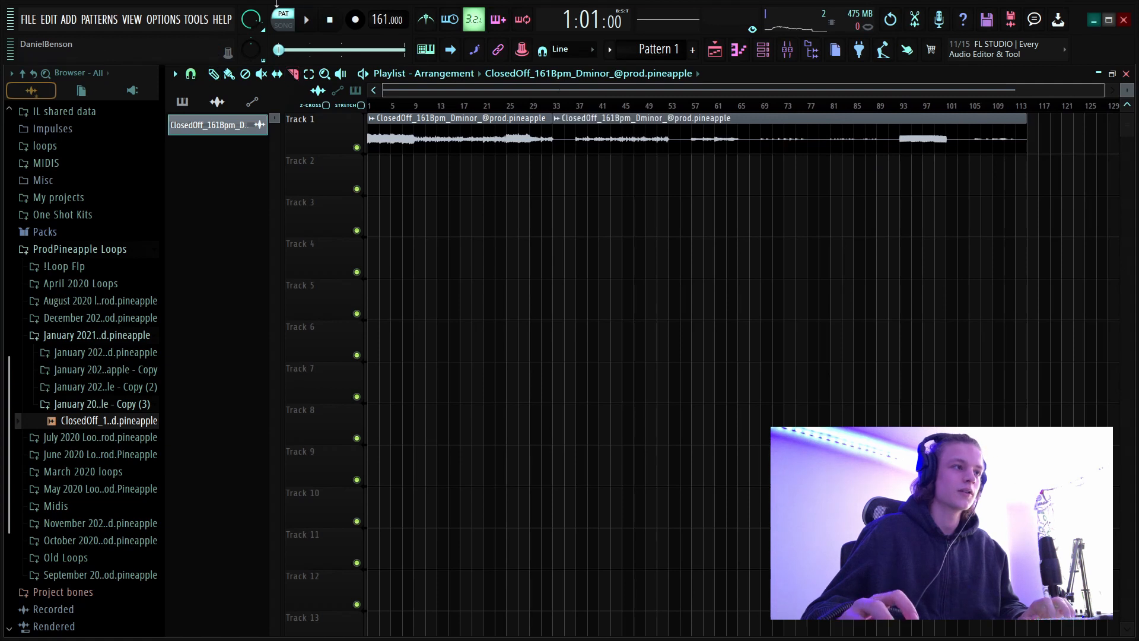
pyautogui.rightClick(571, 137)
# Place Pattern 1 on track 2 across bars 9 to 17 and select that time range for looping.
pyautogui.click(182, 102)
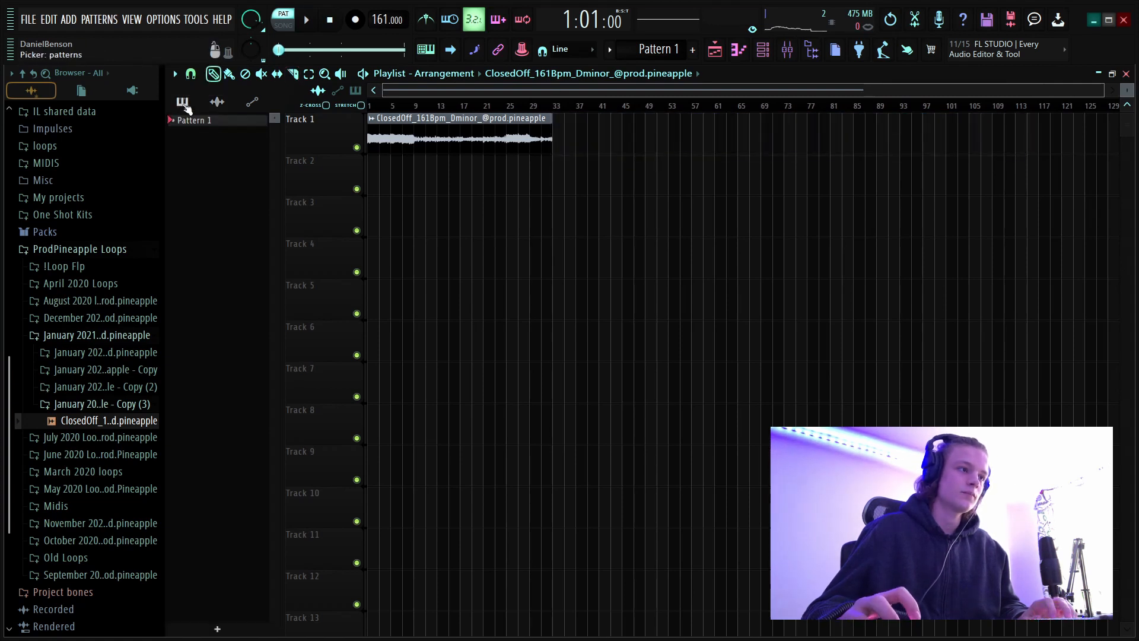
pyautogui.click(204, 121)
pyautogui.scroll(5, 419, 108)
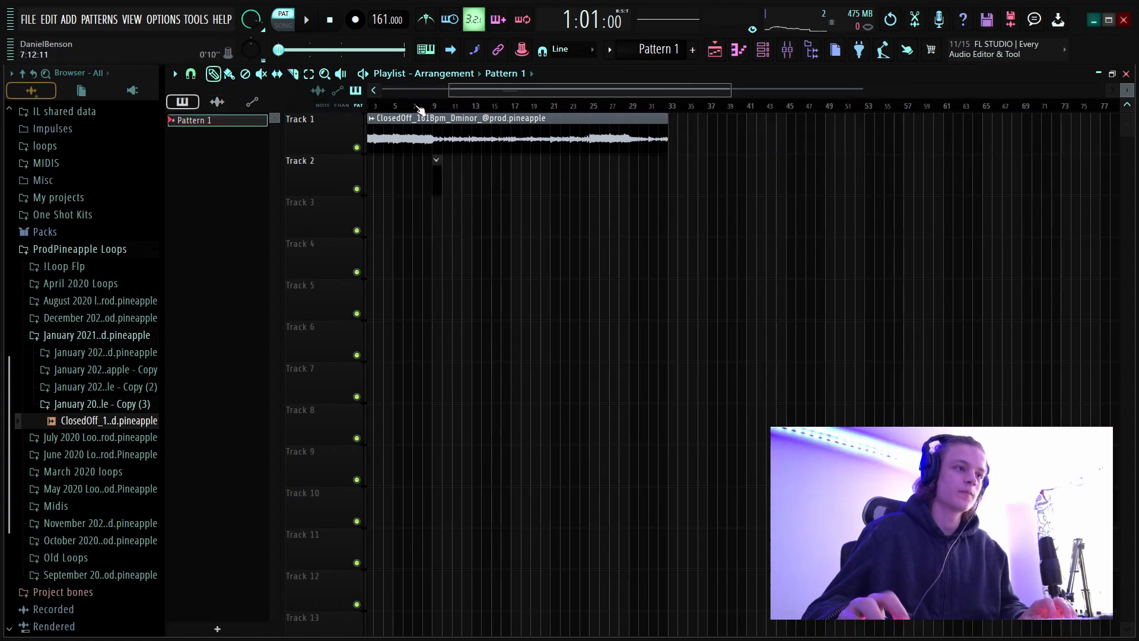
pyautogui.moveTo(549, 182); pyautogui.dragTo(830, 184)
pyautogui.moveTo(832, 109); pyautogui.dragTo(509, 108)
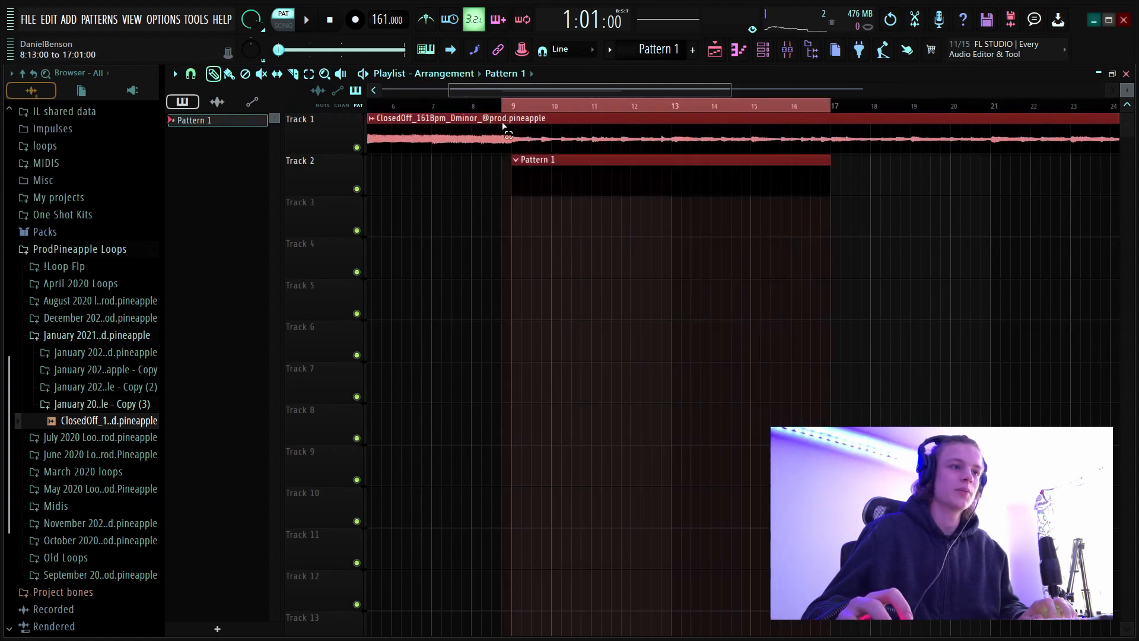
pyautogui.scroll(-5, 620, 102)
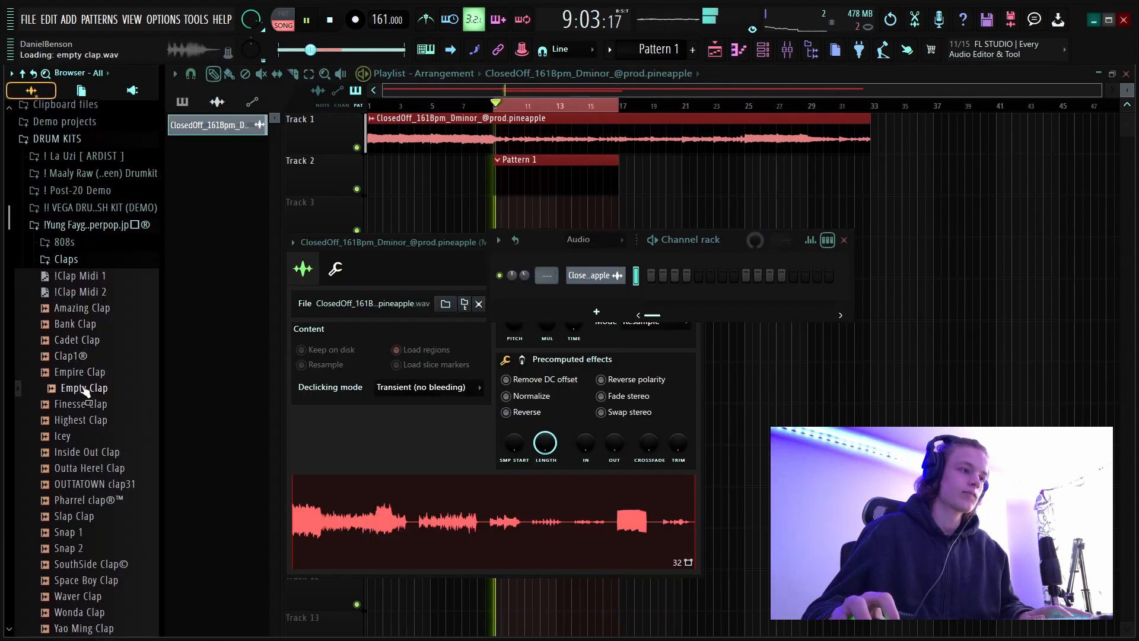
# Add the Highest Clap sample as a channel, fill it with the !Clap Midi 1 notes and raise its volume slightly.
pyautogui.click(83, 419)
pyautogui.moveTo(77, 421); pyautogui.dragTo(595, 296)
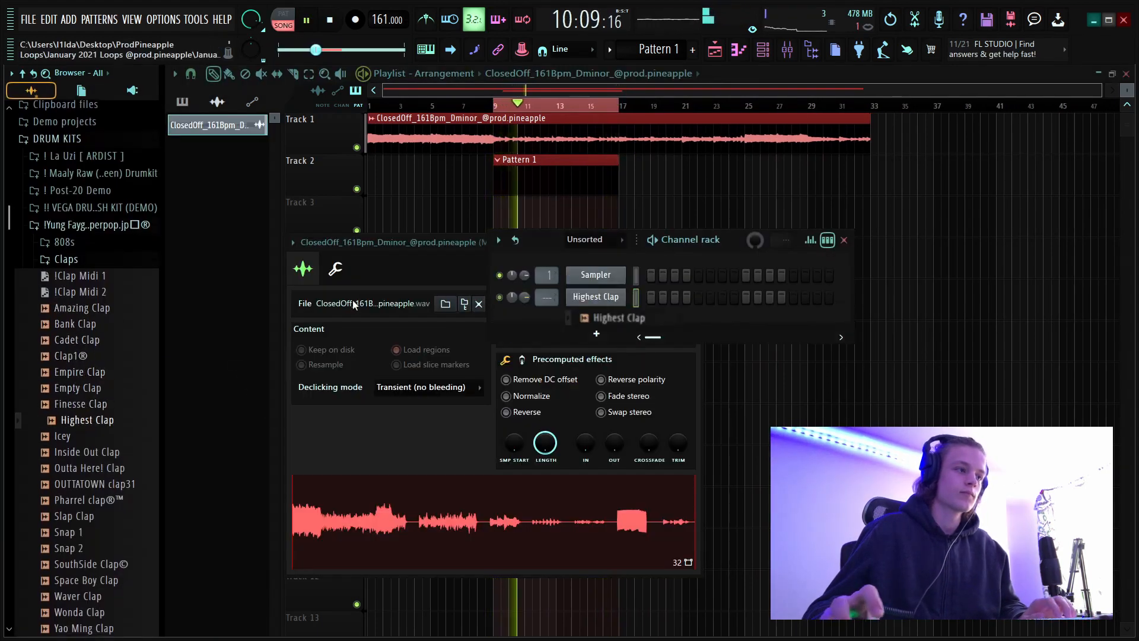
pyautogui.click(80, 275)
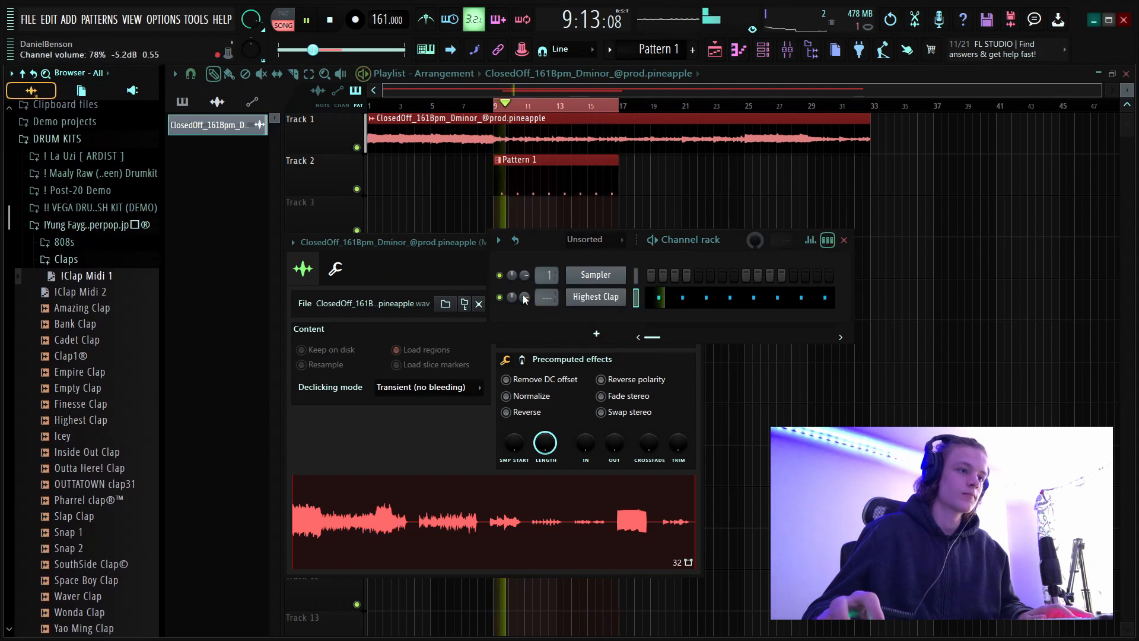
pyautogui.moveTo(525, 297); pyautogui.dragTo(525, 287)
pyautogui.click(107, 259)
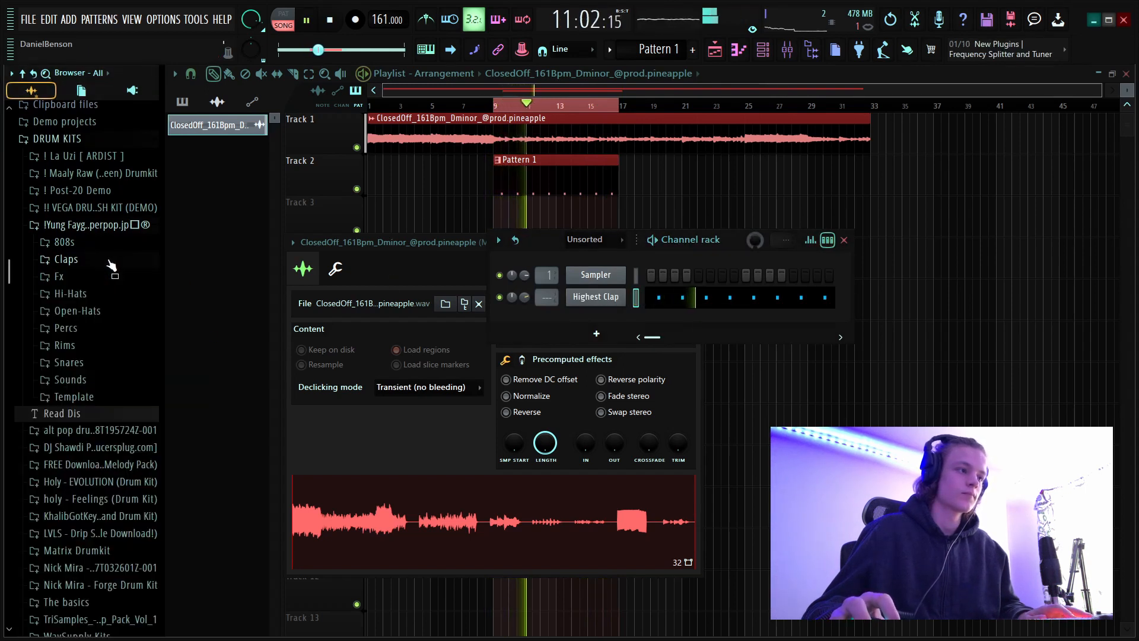
# Add two extra C5 notes to the Highest Clap piano roll, at the ends of bars 4 and 8.
pyautogui.rightClick(607, 299)
pyautogui.click(636, 303)
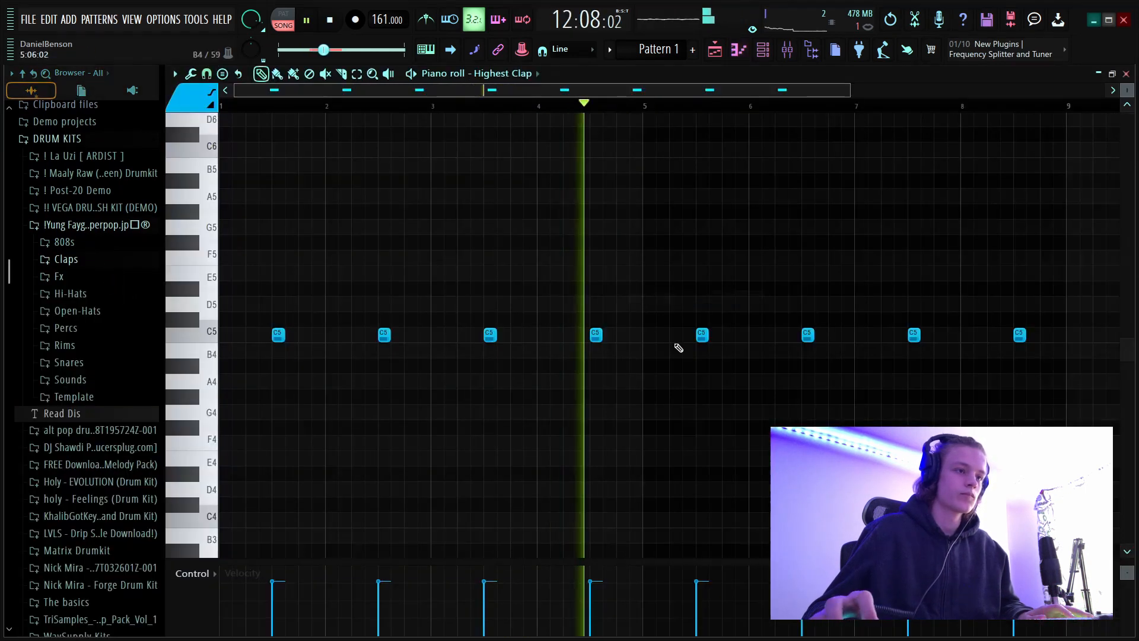
pyautogui.click(630, 339)
pyautogui.rightClick(630, 339)
pyautogui.click(596, 338)
pyautogui.press('space')
pyautogui.click(623, 337)
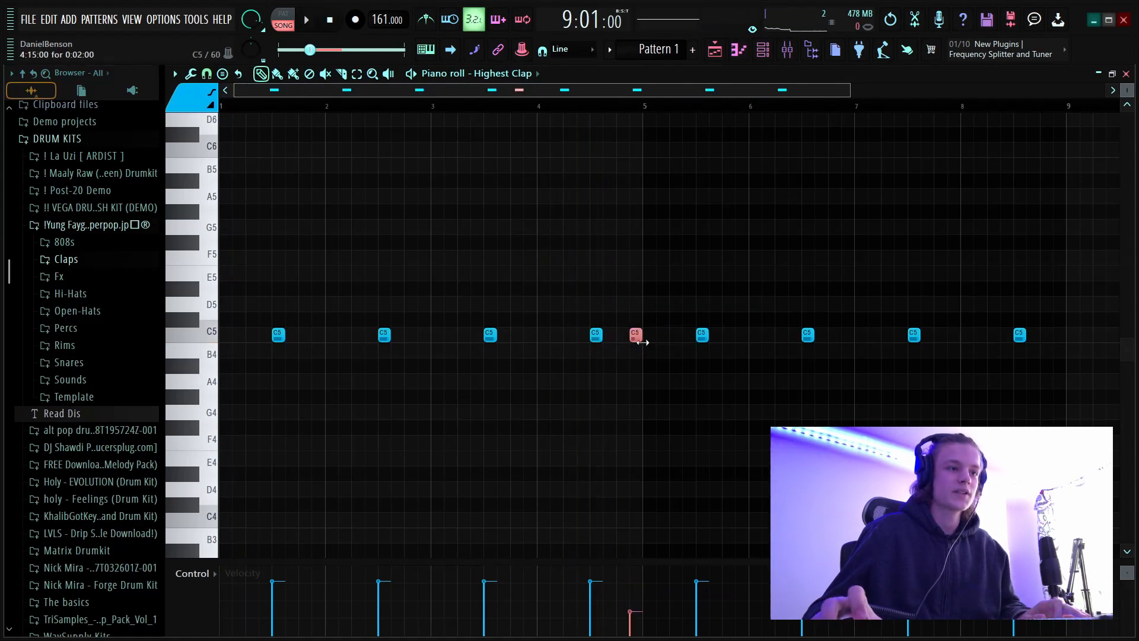
pyautogui.click(1054, 336)
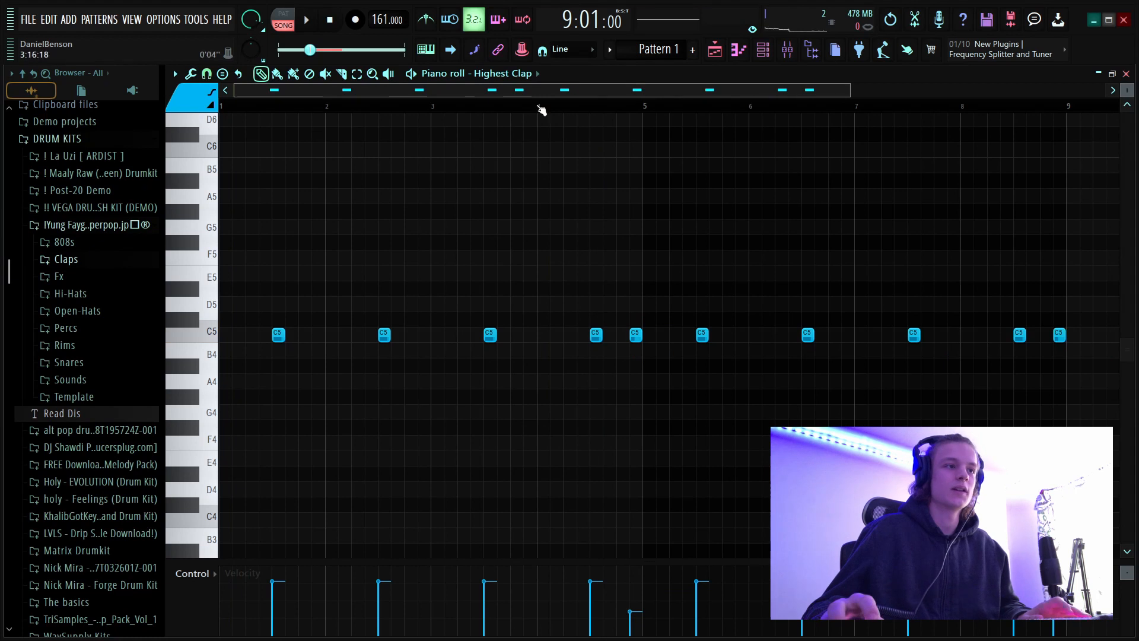
# Play the clap pattern from bar 4 to check the extra clap against the loop.
pyautogui.scroll(-2, 538, 109)
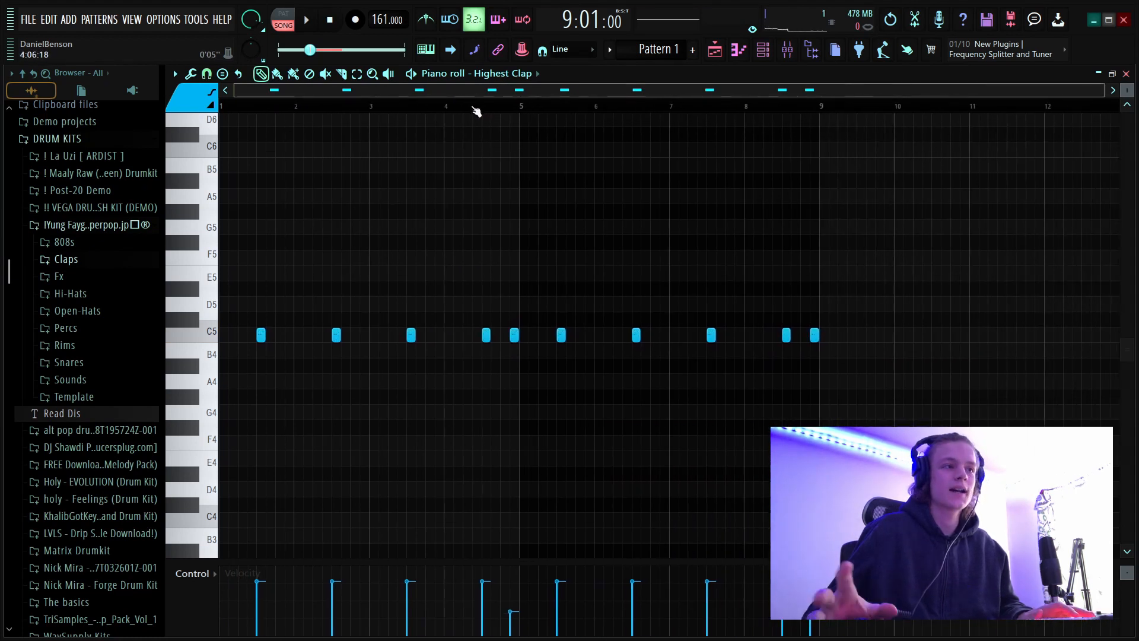
pyautogui.click(459, 110)
pyautogui.press('space')
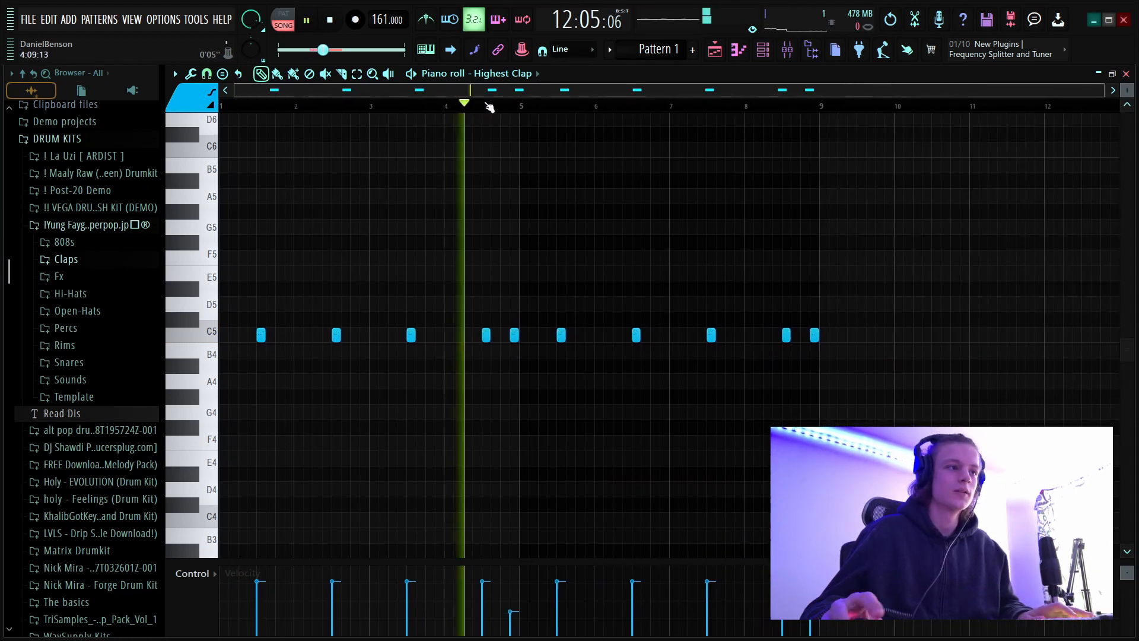
pyautogui.scroll(2, 463, 111)
pyautogui.press('space')
pyautogui.moveTo(463, 91); pyautogui.dragTo(368, 92)
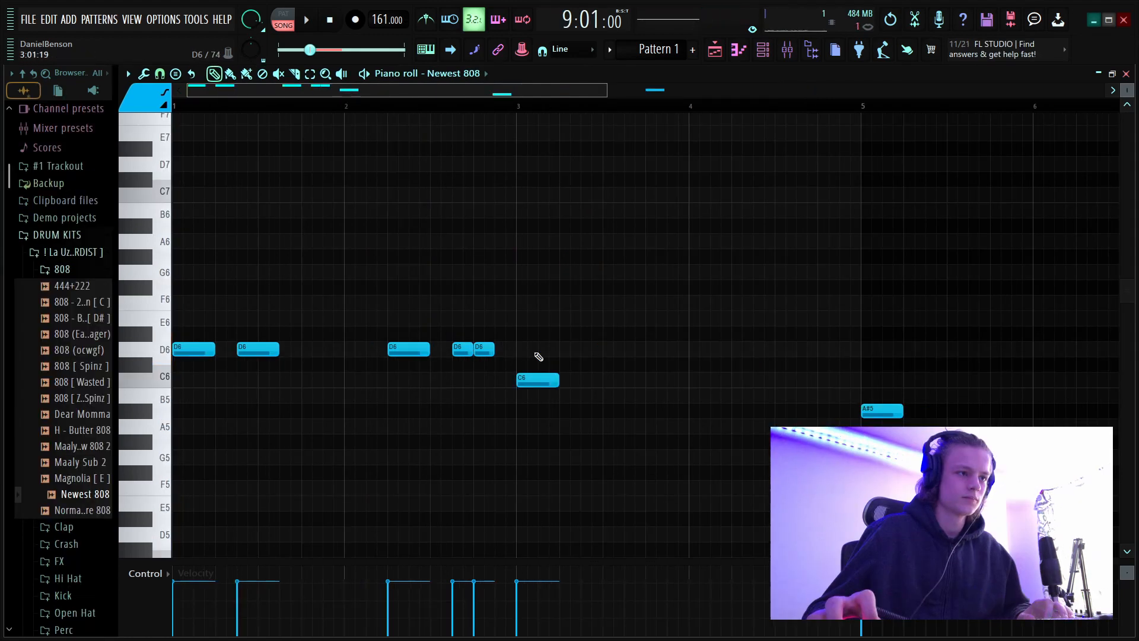
pyautogui.press('space')
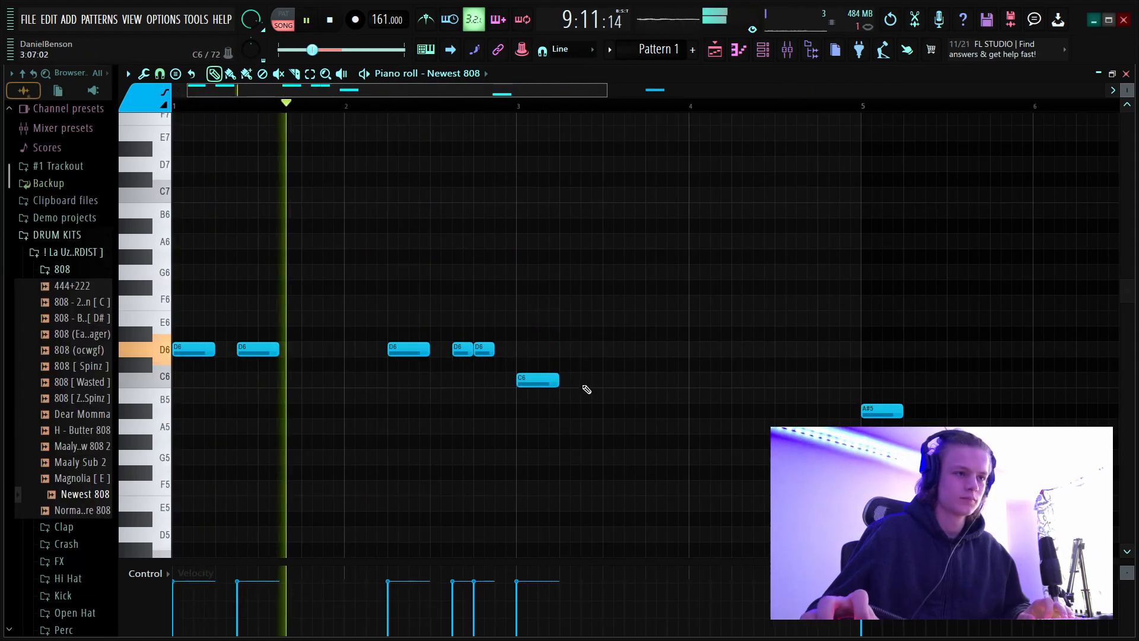
# Add four short C6 notes to the Newest 808 pattern, two in bar 3 and two in bar 4, and replay it.
pyautogui.click(587, 379)
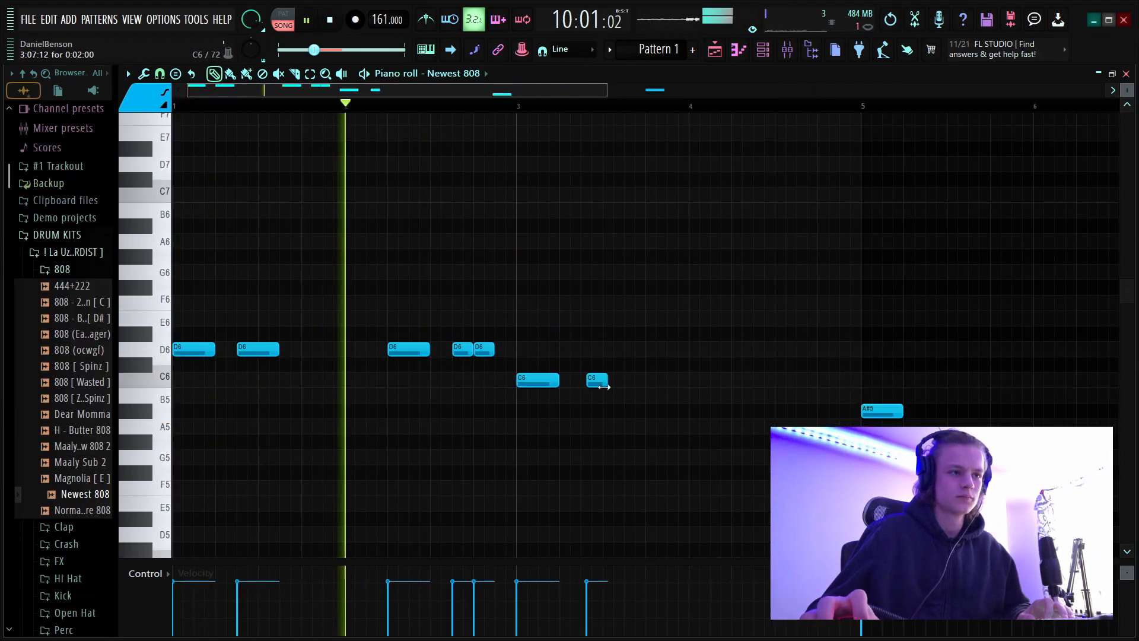
pyautogui.click(650, 380)
pyautogui.click(742, 380)
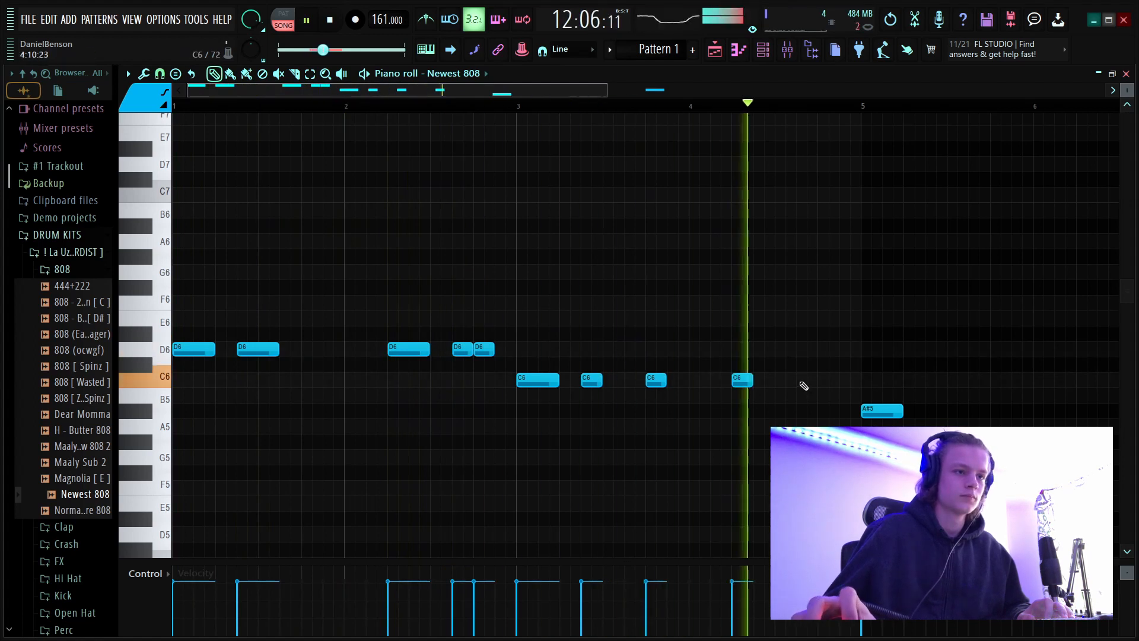
pyautogui.click(795, 380)
pyautogui.press('space')
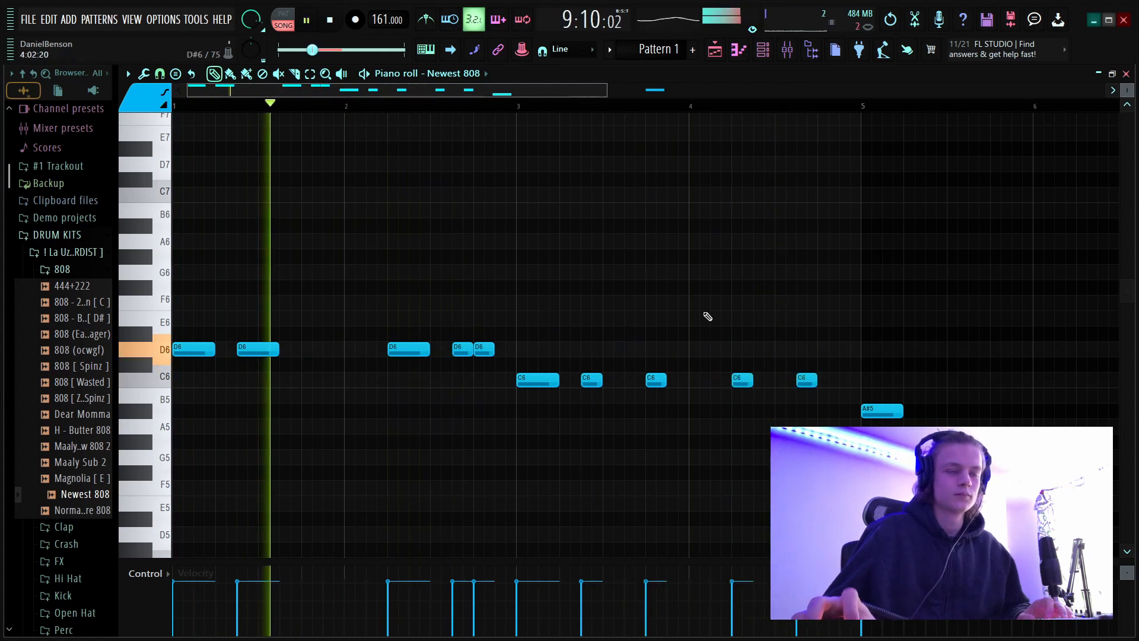
# Add a short A#5 808 note after the first one in bar 5, trying and removing a C6 note behind it.
pyautogui.scroll(-1, 655, 114)
pyautogui.scroll(-3, 656, 115)
pyautogui.scroll(-2, 658, 333)
pyautogui.scroll(3, 663, 303)
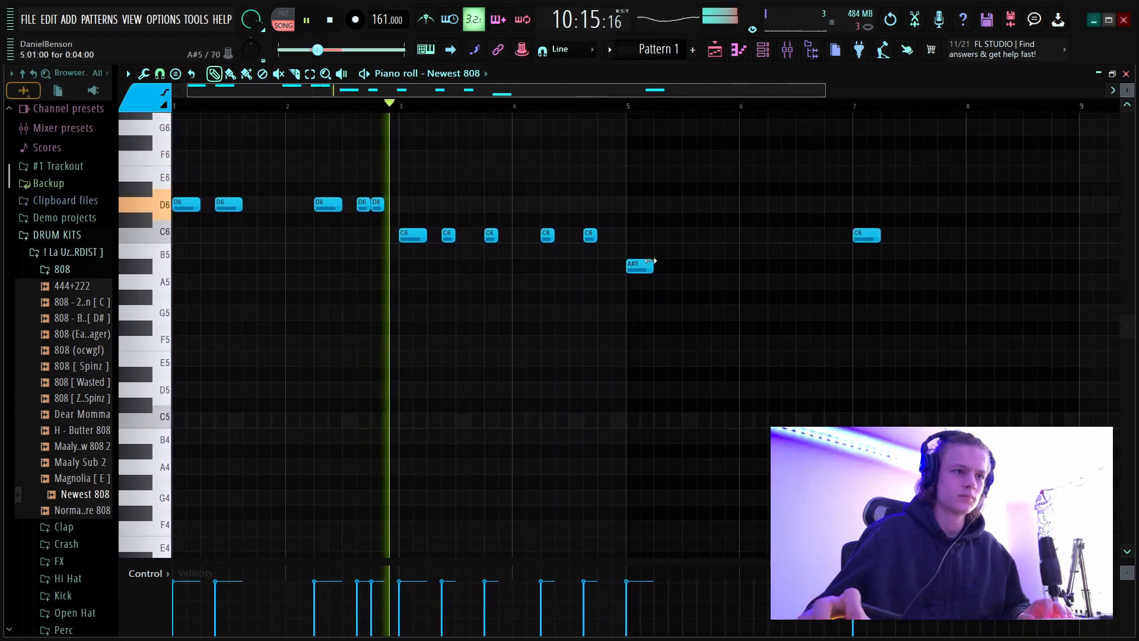
pyautogui.click(671, 273)
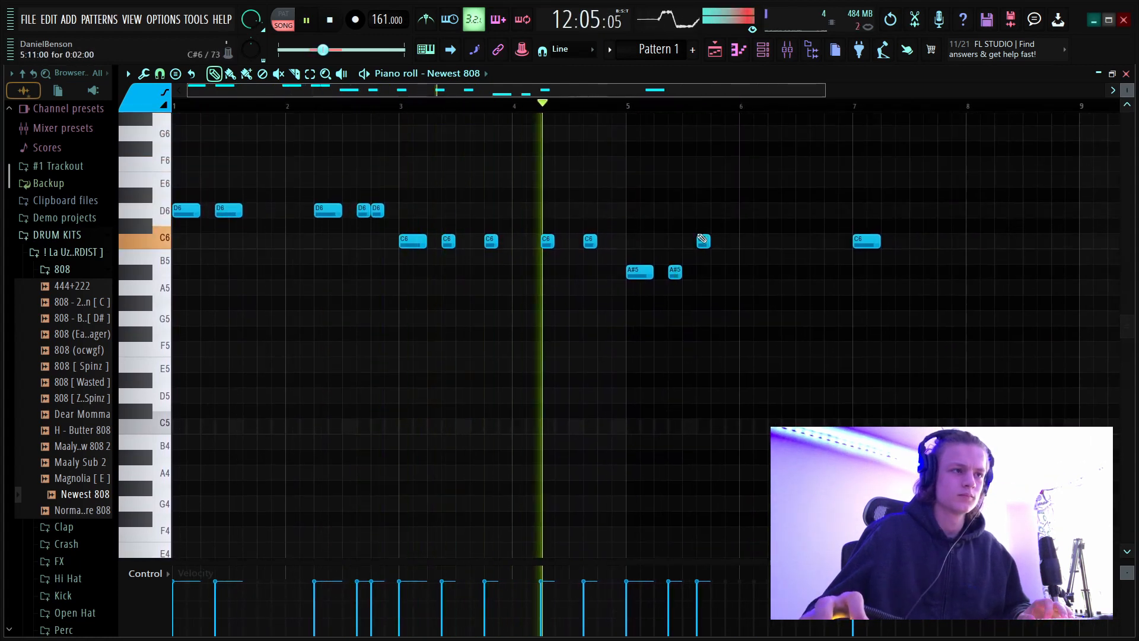
pyautogui.click(699, 241)
pyautogui.rightClick(700, 244)
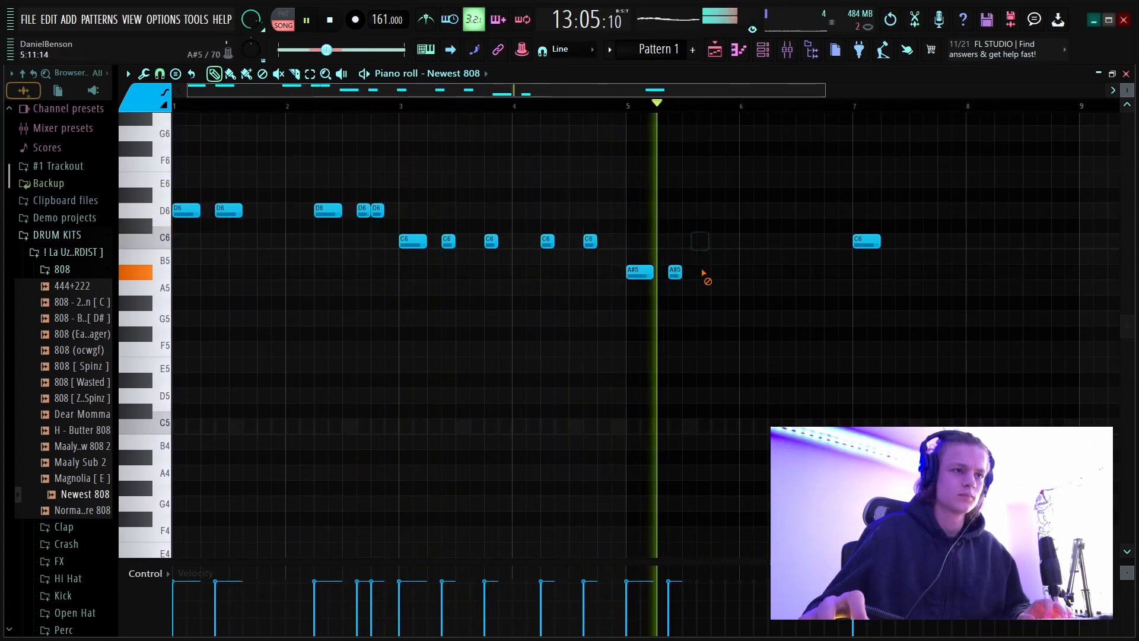
# Place two short A#5 808 notes in bar 6, at steps 5 and 11.
pyautogui.click(744, 273)
pyautogui.press('space')
pyautogui.press('space')
pyautogui.moveTo(744, 274); pyautogui.dragTo(814, 276)
pyautogui.click(818, 272)
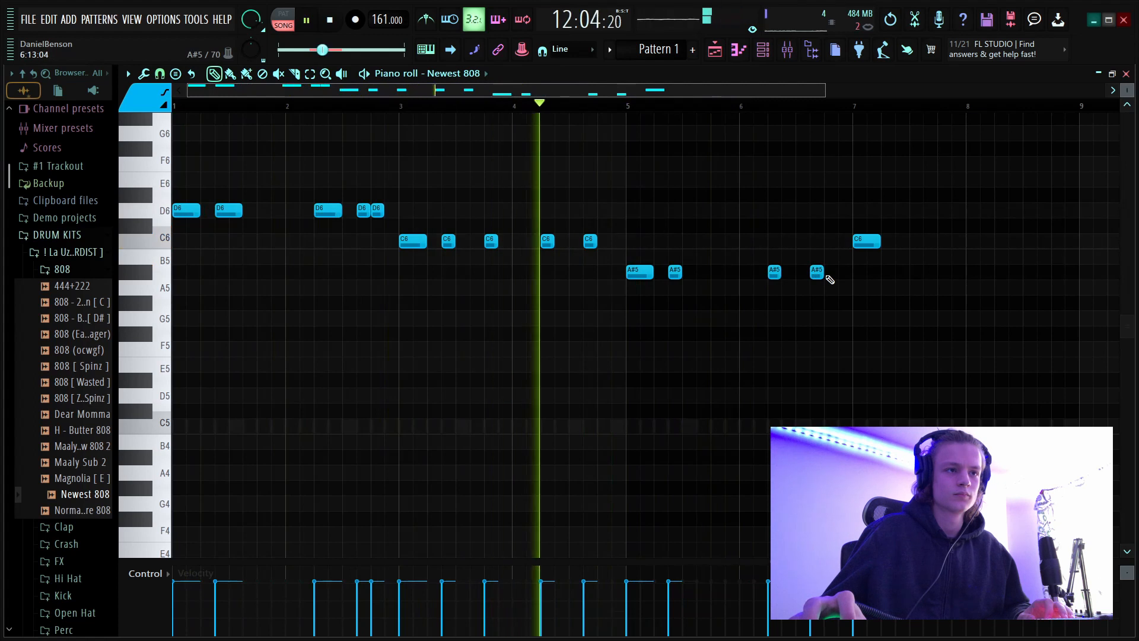
# Add a short 808 note at the end of bar 6 and raise it an octave to A#6.
pyautogui.click(845, 276)
pyautogui.keyDown('ctrl'); pyautogui.click(849, 277); pyautogui.keyUp('ctrl')
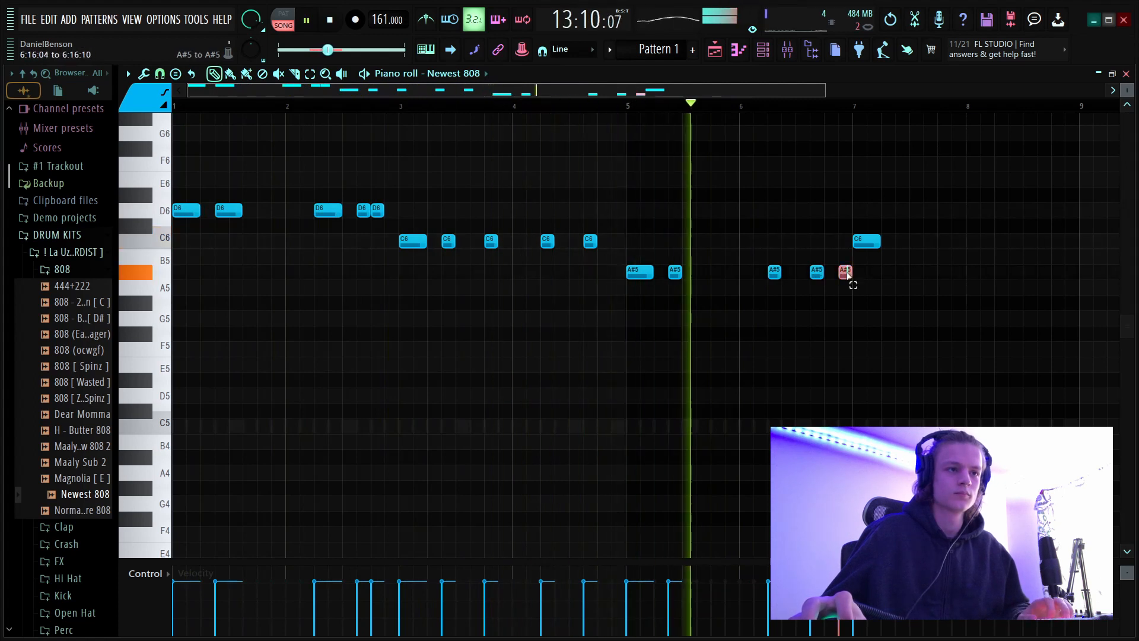
pyautogui.hotkey('ctrl', 'Up')
pyautogui.click(887, 331)
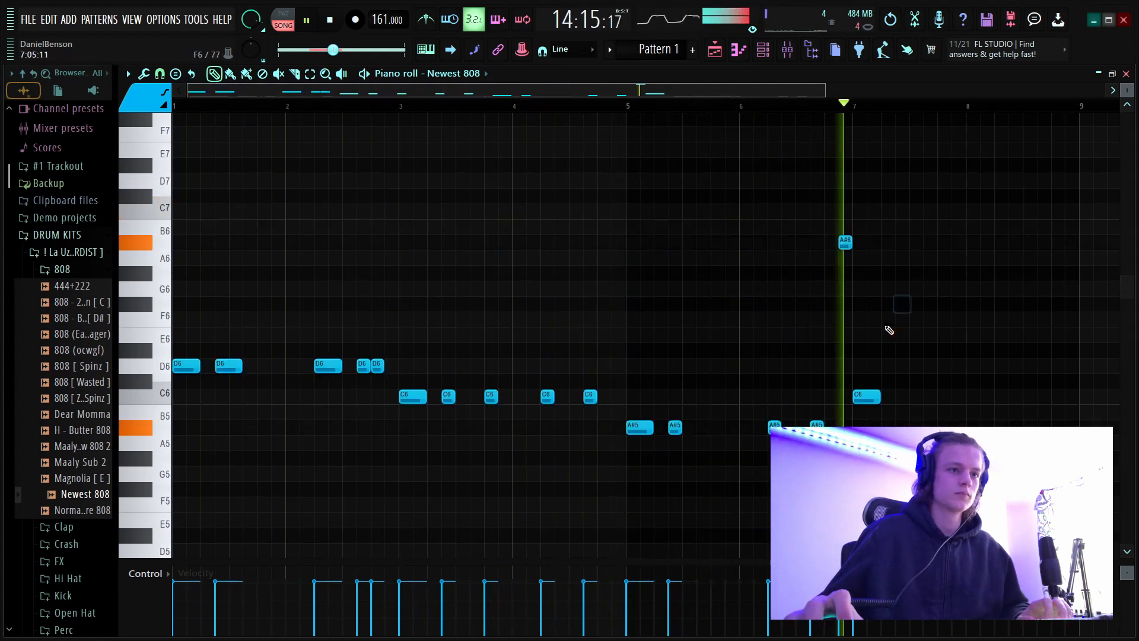
# Add short C6 808 notes at steps 7 and 13 of bar 7 and step 9 of bar 8, and replay the section.
pyautogui.press('space')
pyautogui.click(896, 397)
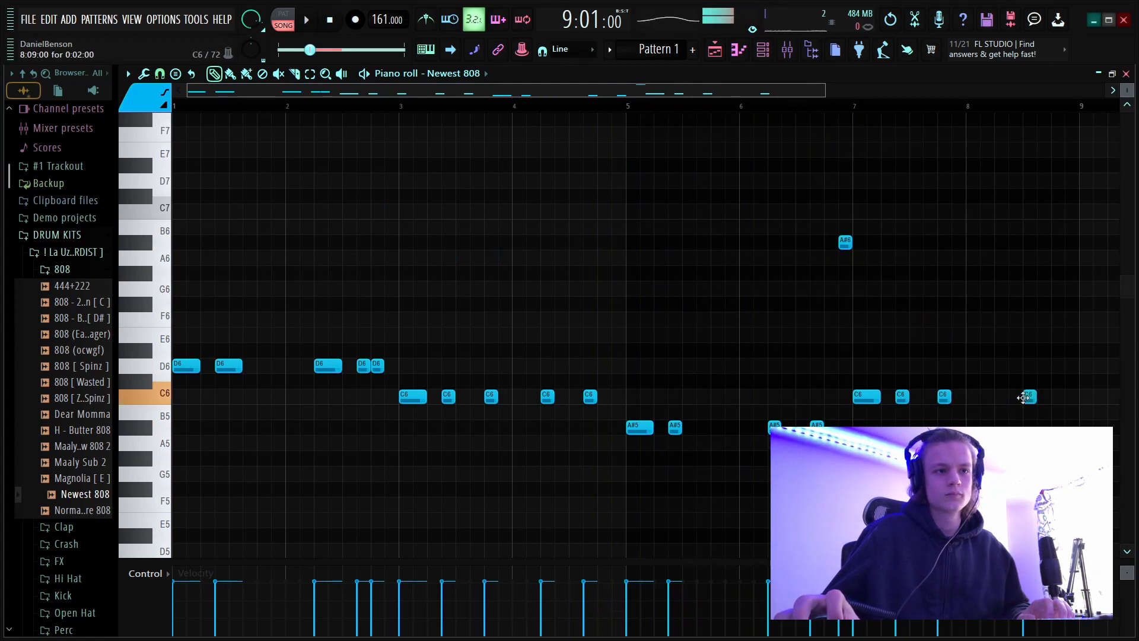
pyautogui.press('space')
# Add a short C6 808 note at step 15 of bar 8 and raise it an octave.
pyautogui.click(1069, 397)
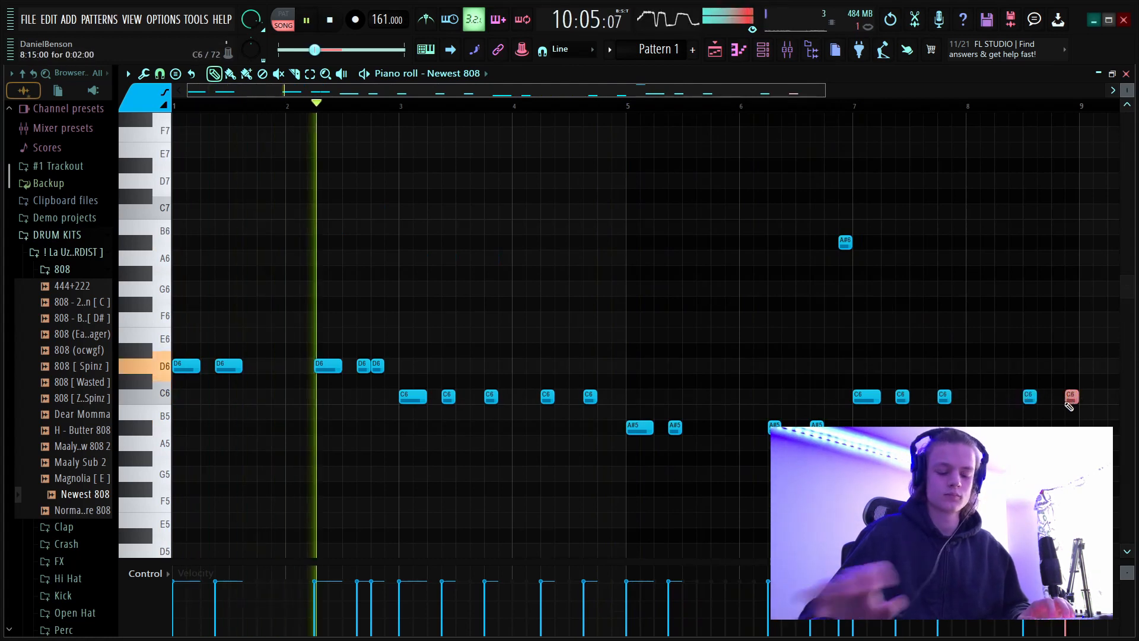
pyautogui.hotkey('ctrl', 'Up')
pyautogui.scroll(3, 770, 121)
pyautogui.scroll(3, 762, 105)
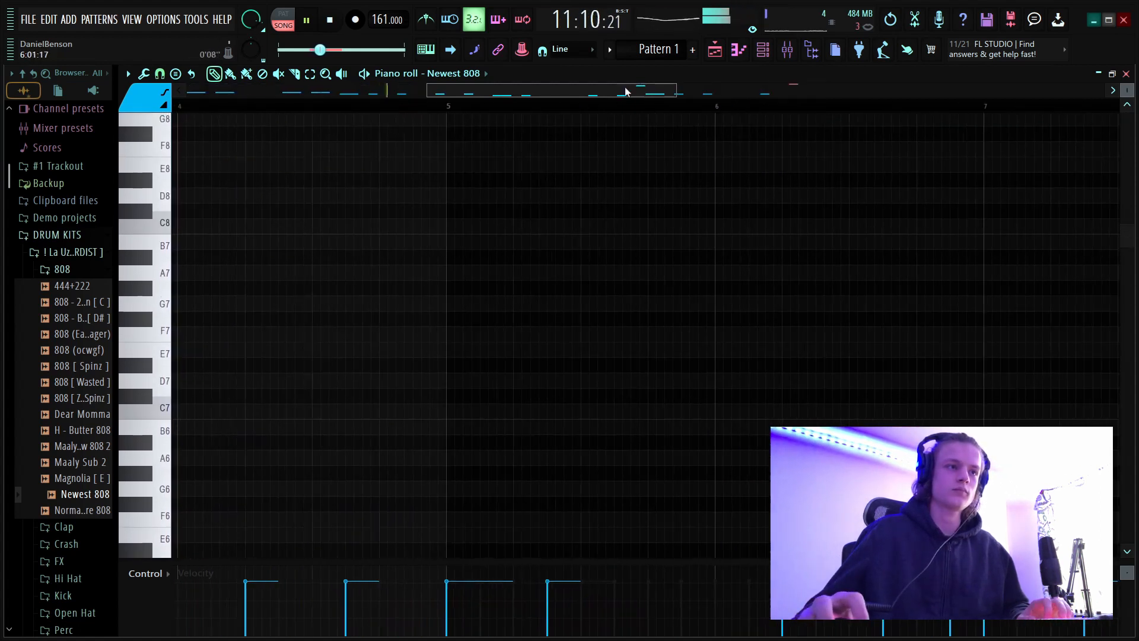
pyautogui.moveTo(627, 92); pyautogui.dragTo(709, 99)
pyautogui.scroll(-5, 856, 158)
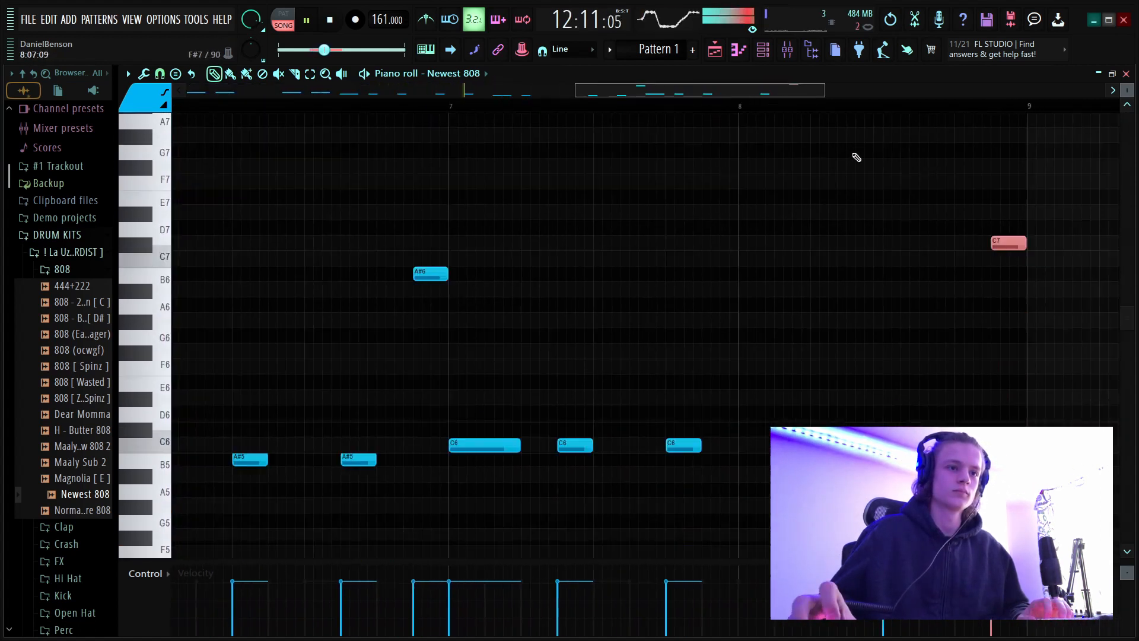
# Add short C6 808 notes at steps 13 and 15 of bar 8 and raise the last one to C7.
pyautogui.click(956, 275)
pyautogui.doubleClick(983, 281)
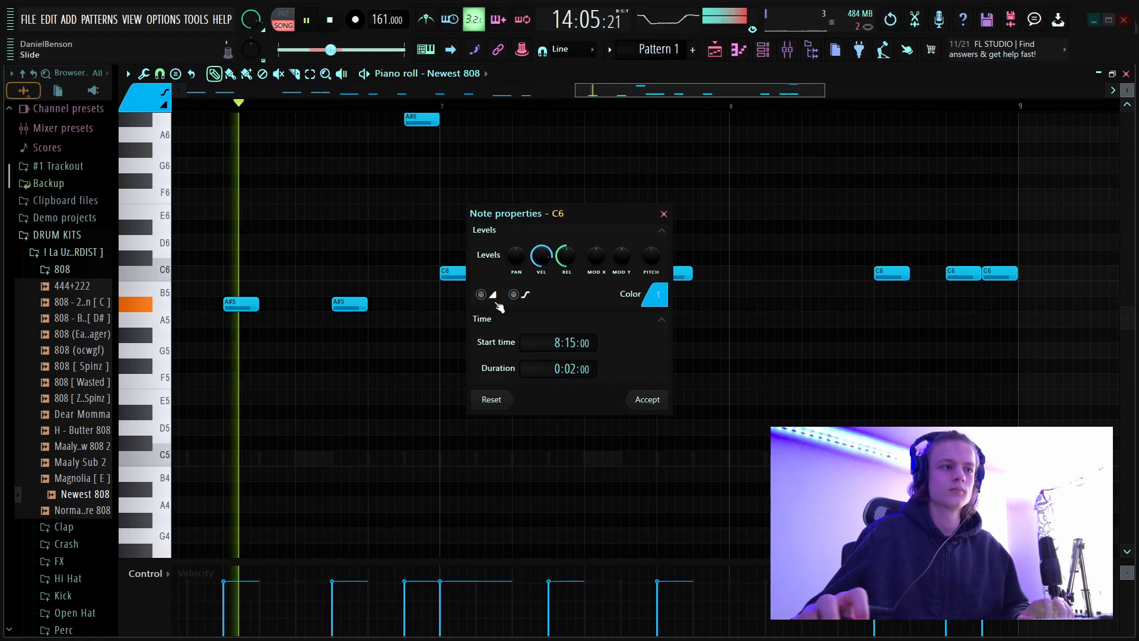
pyautogui.click(647, 399)
pyautogui.scroll(5, 1038, 356)
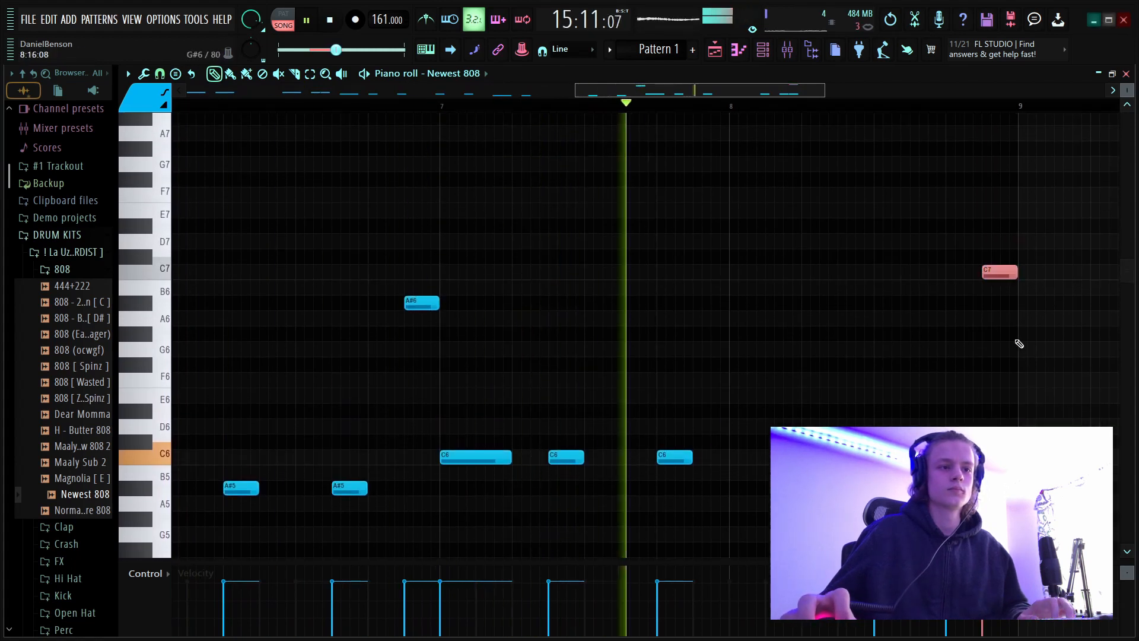
pyautogui.click(1074, 316)
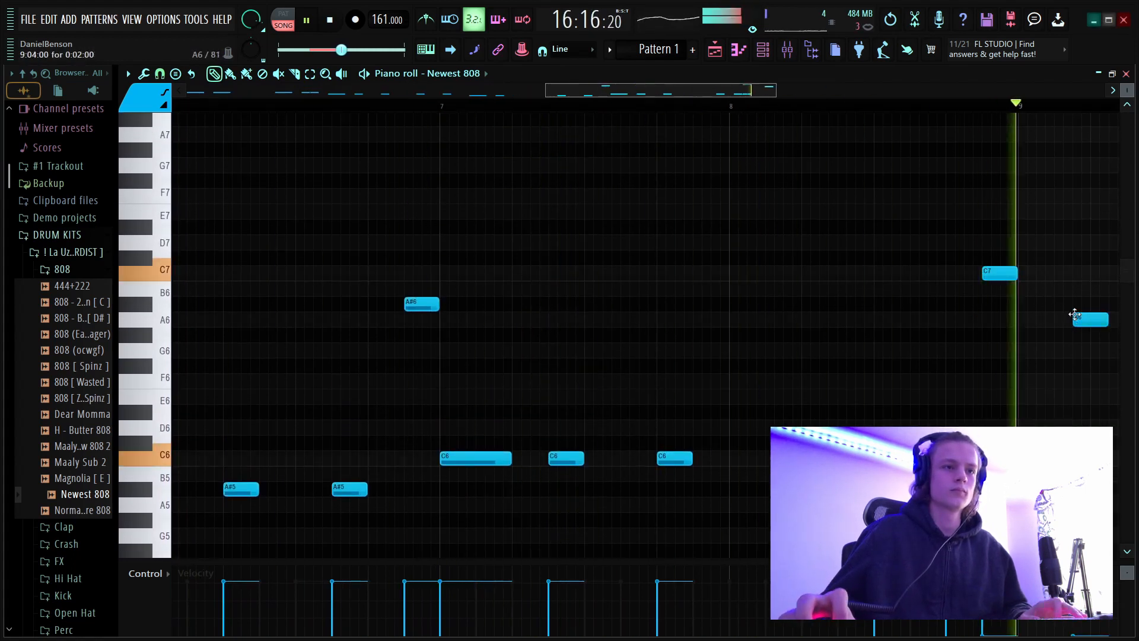
pyautogui.rightClick(1076, 317)
# Lower the whole 808 line by an octave and open the Switch HH channel's notes for editing.
pyautogui.scroll(-3, 777, 119)
pyautogui.scroll(-2, 777, 119)
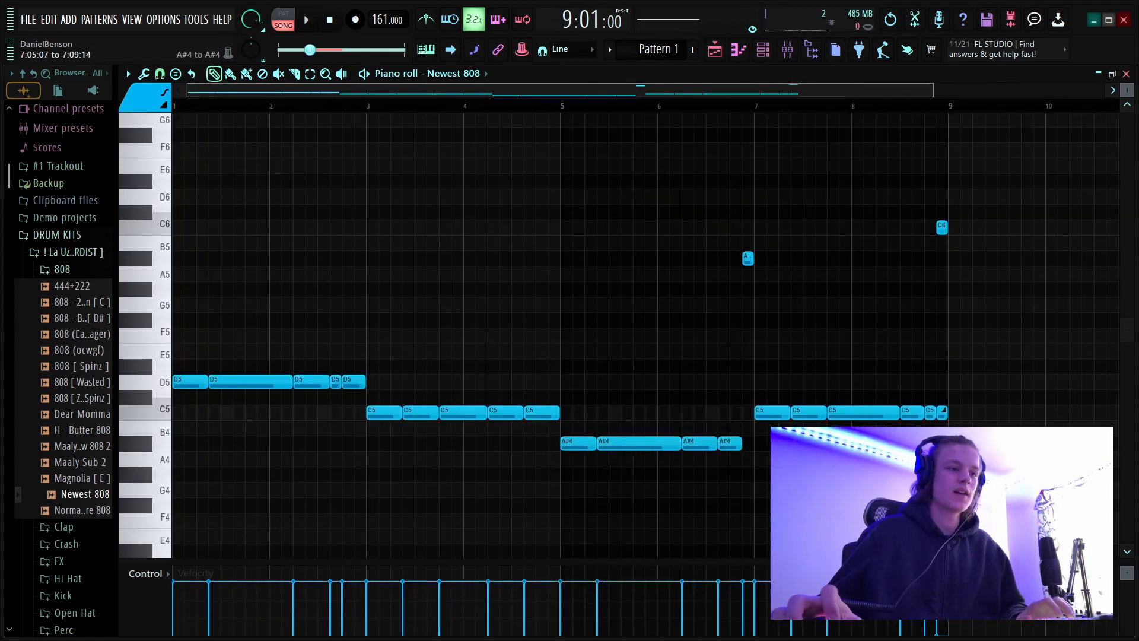
pyautogui.click(762, 53)
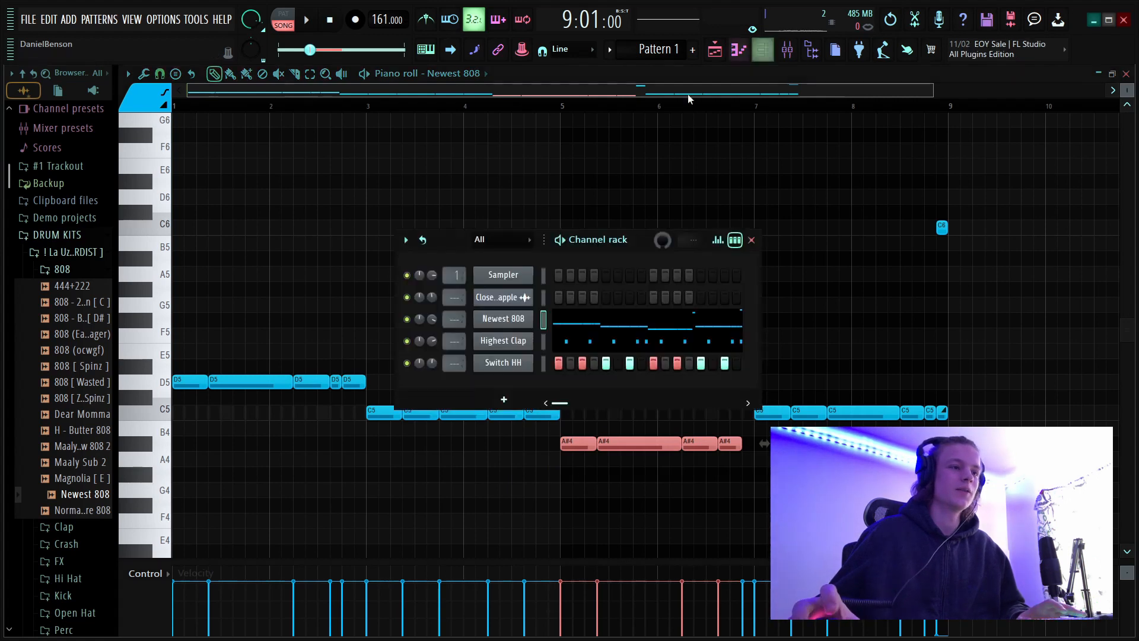
pyautogui.click(794, 51)
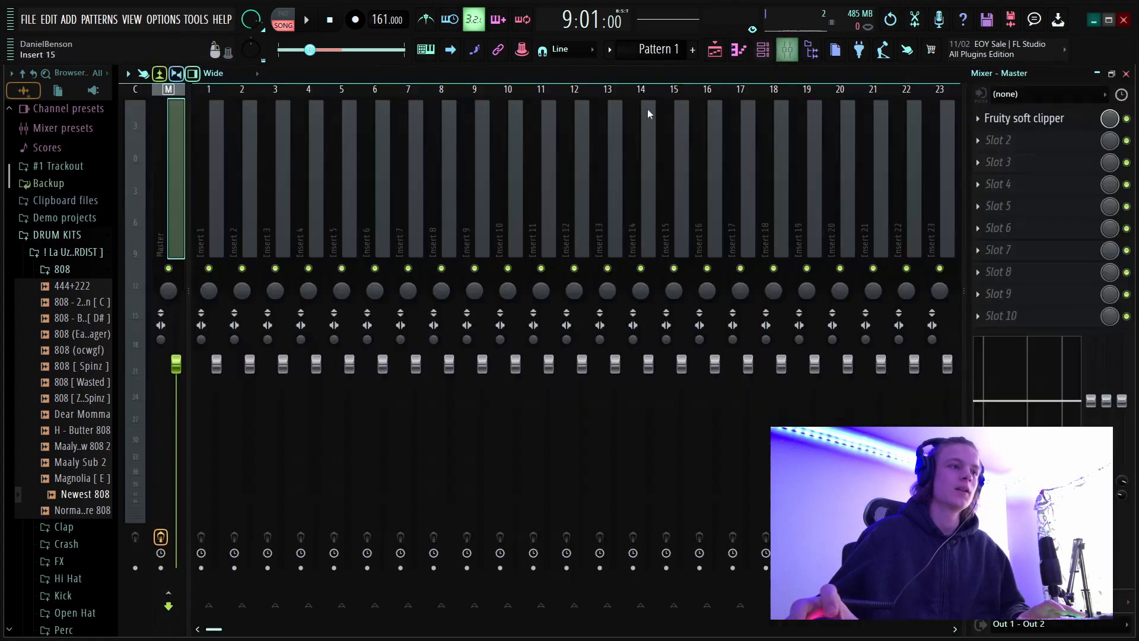
pyautogui.click(763, 53)
pyautogui.click(716, 51)
pyautogui.doubleClick(371, 134)
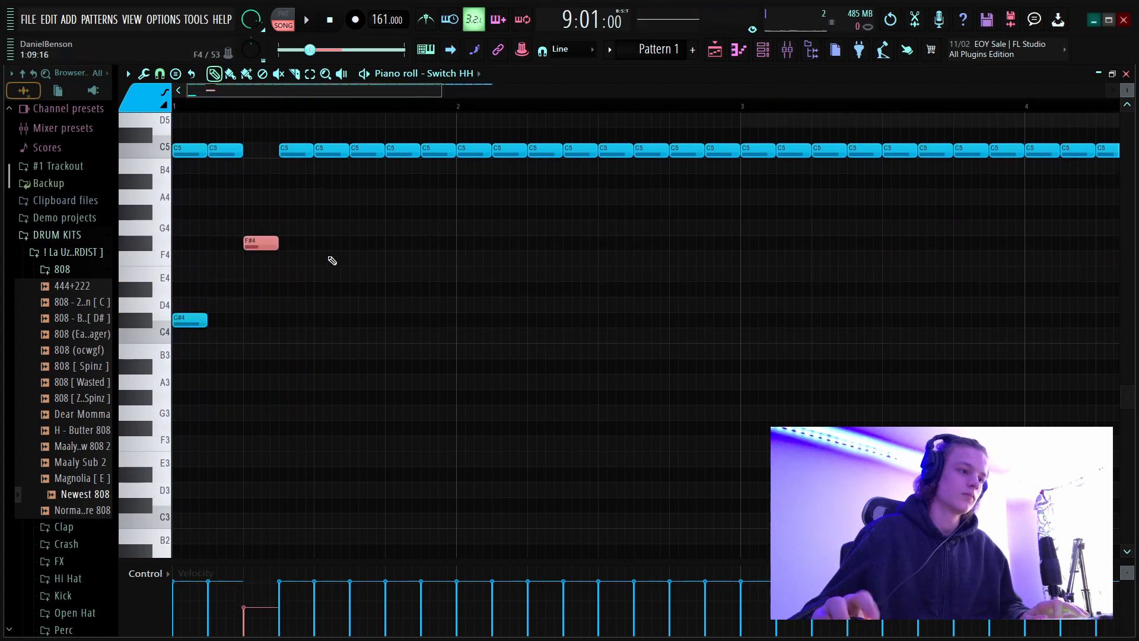
# Delete the C5 hi-hat notes at steps 11 and 15 of bar 1 and steps 1 and 3 of bar 2.
pyautogui.press('space')
pyautogui.click(361, 259)
pyautogui.rightClick(369, 259)
pyautogui.press('space')
pyautogui.press('space')
pyautogui.rightClick(365, 152)
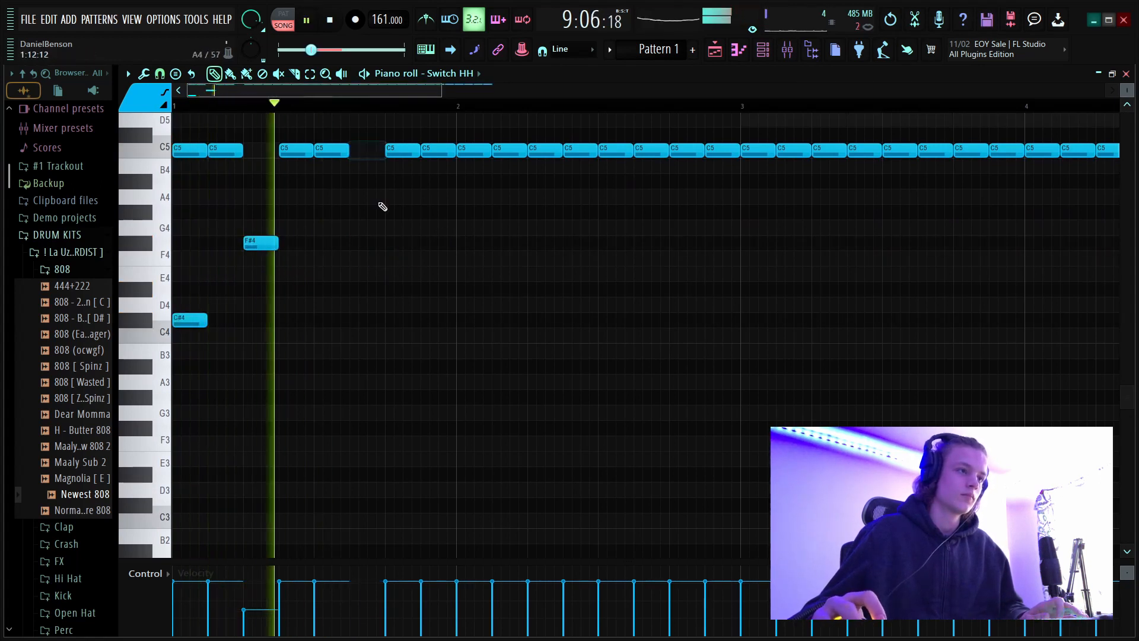
pyautogui.rightClick(441, 152)
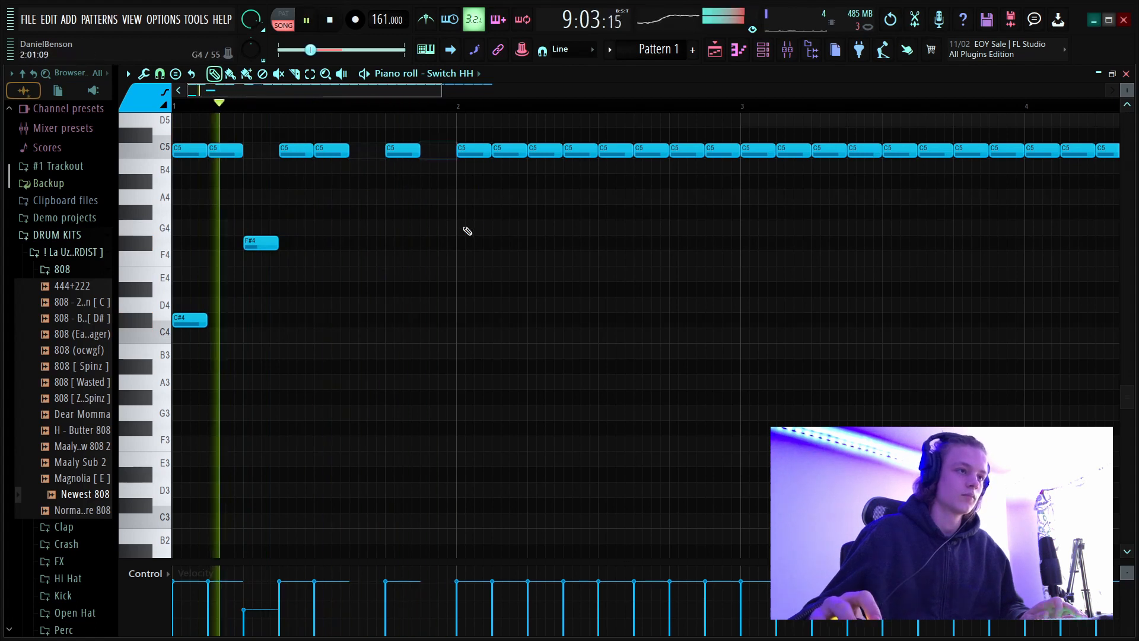
pyautogui.rightClick(501, 151)
pyautogui.rightClick(472, 152)
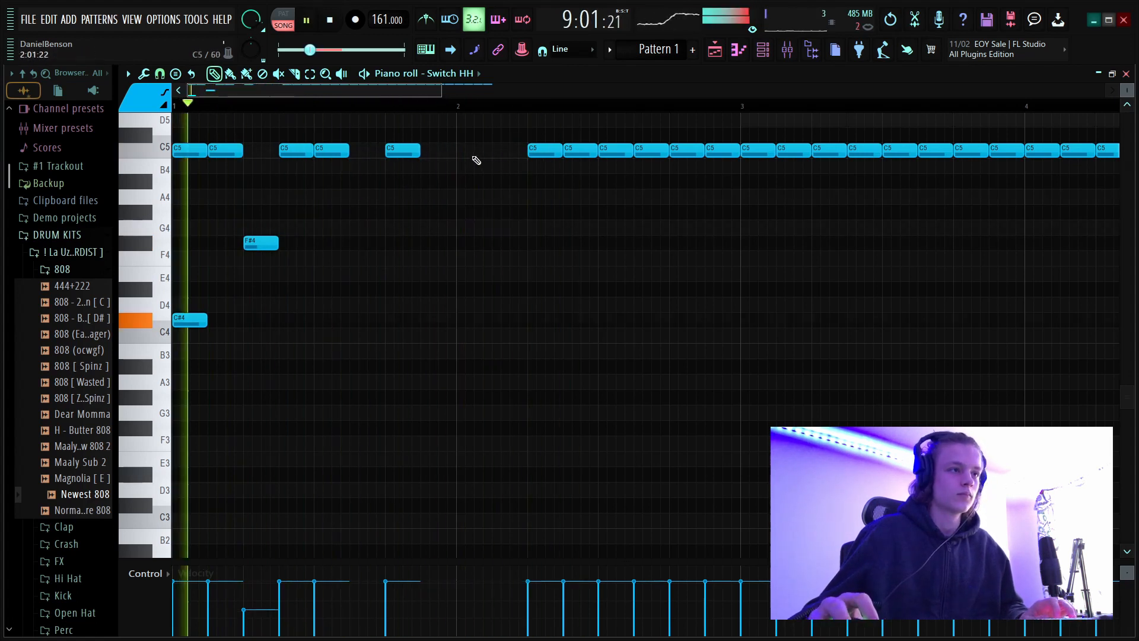
# Place a two-step C5 hi-hat note at the start of bar 2 and chop it into a fast roll.
pyautogui.click(469, 152)
pyautogui.moveTo(489, 151)
pyautogui.mouseDown()
pyautogui.moveTo(522, 149)
pyautogui.moveTo(488, 150)
pyautogui.mouseUp()
pyautogui.keyDown('ctrl'); pyautogui.click(482, 154); pyautogui.keyUp('ctrl')
pyautogui.hotkey('alt', 'u')
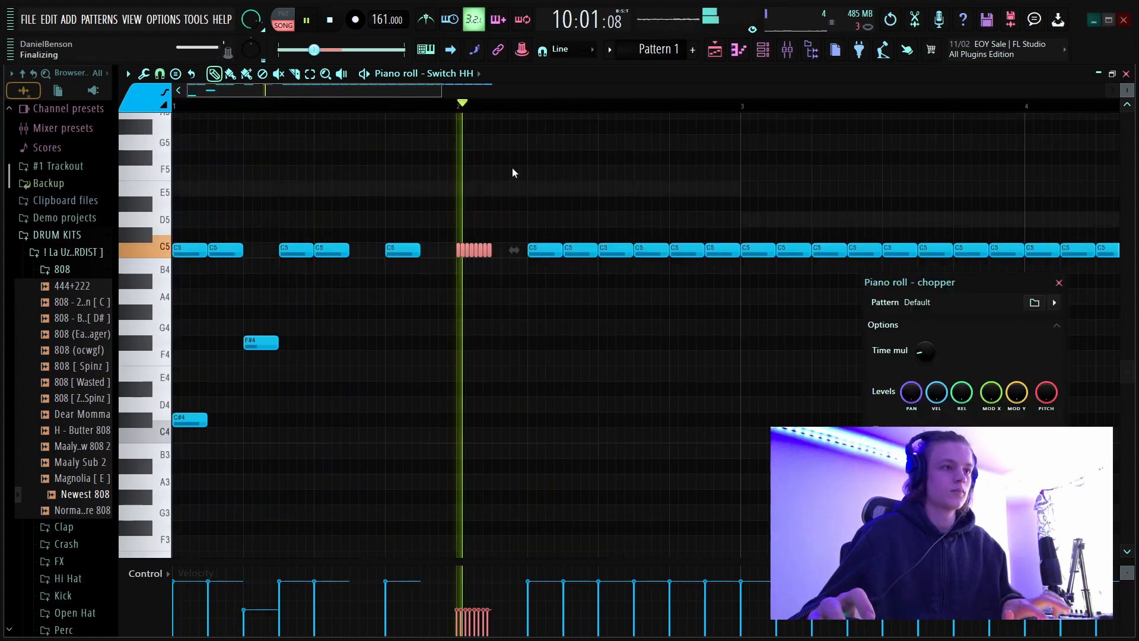
pyautogui.press('Return')
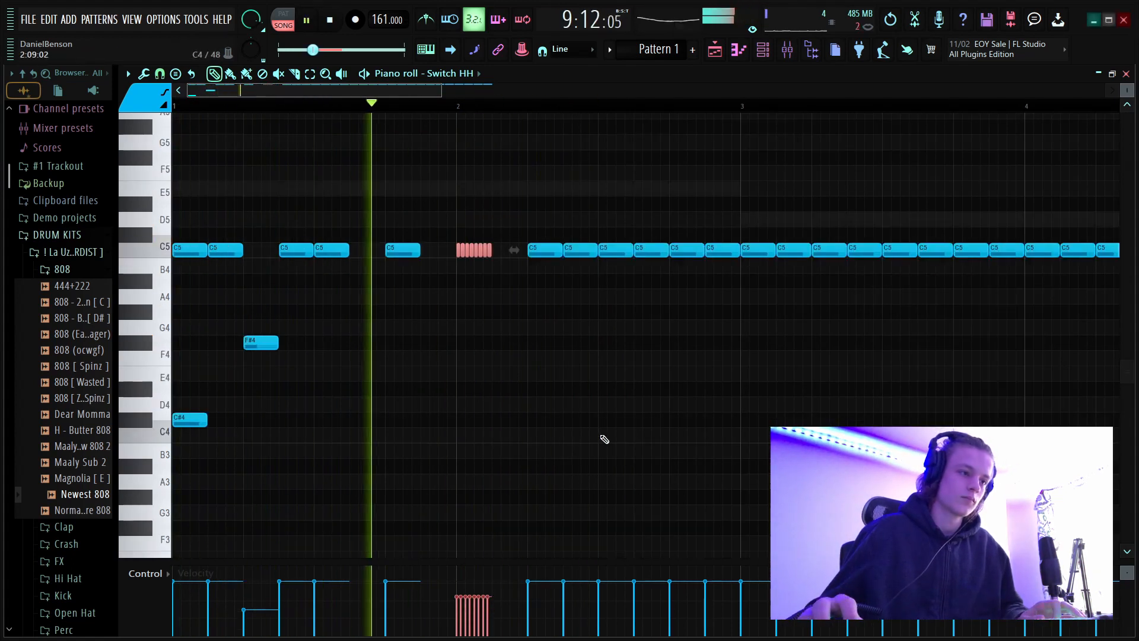
# Slope the velocities of the bar 2 opening roll downward and trim the roll to its first four notes.
pyautogui.press('space')
pyautogui.click(479, 587)
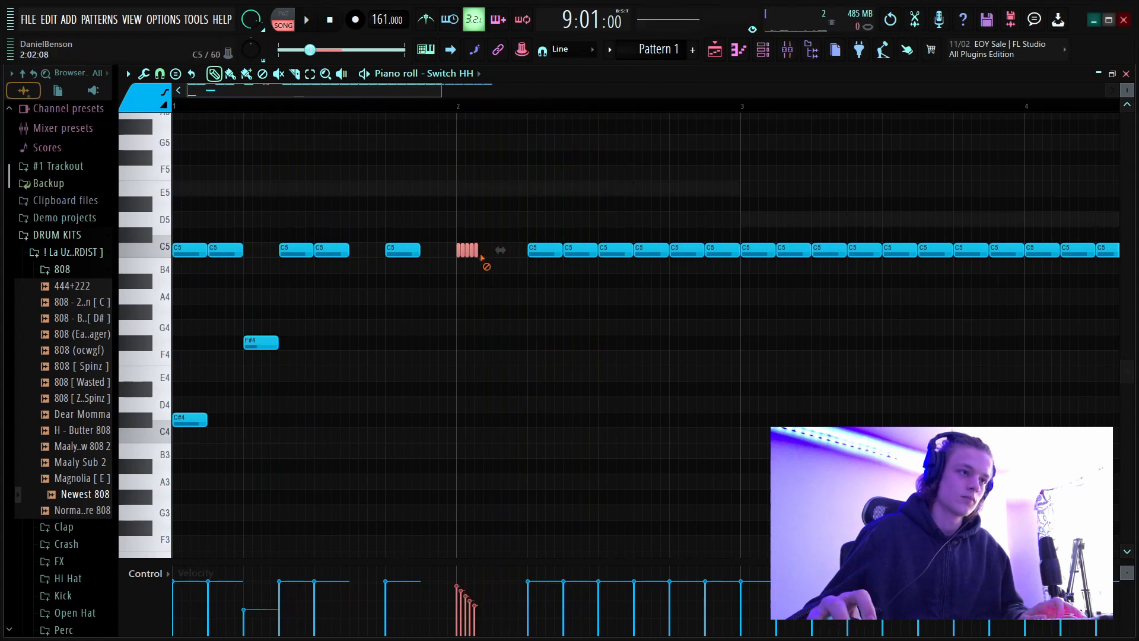
pyautogui.press('space')
pyautogui.keyDown('ctrl'); pyautogui.click(508, 305); pyautogui.keyUp('ctrl')
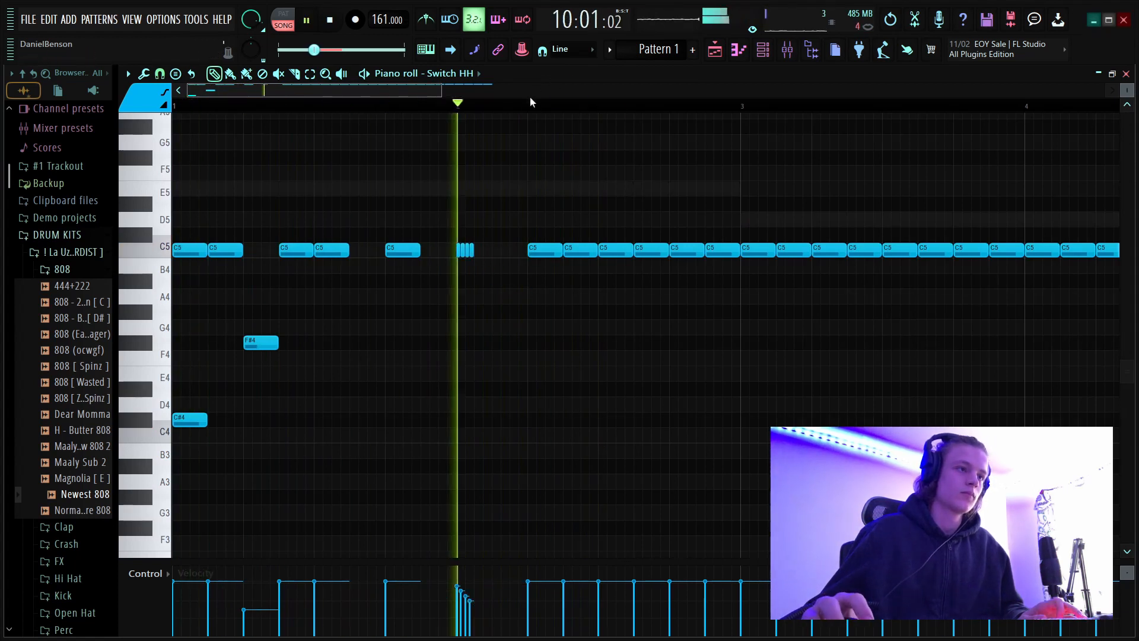
# In bar 2, shift the C5 hi-hat from step 5 to step 3 and remove the one at step 11.
pyautogui.scroll(-2, 529, 108)
pyautogui.press('space')
pyautogui.scroll(3, 529, 109)
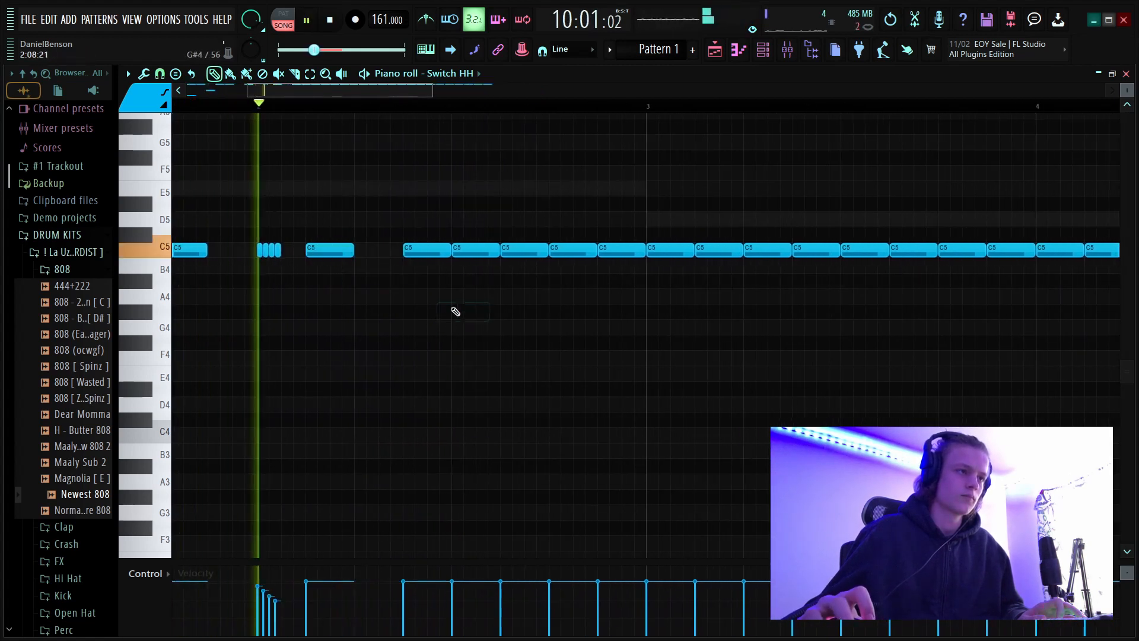
pyautogui.press('space')
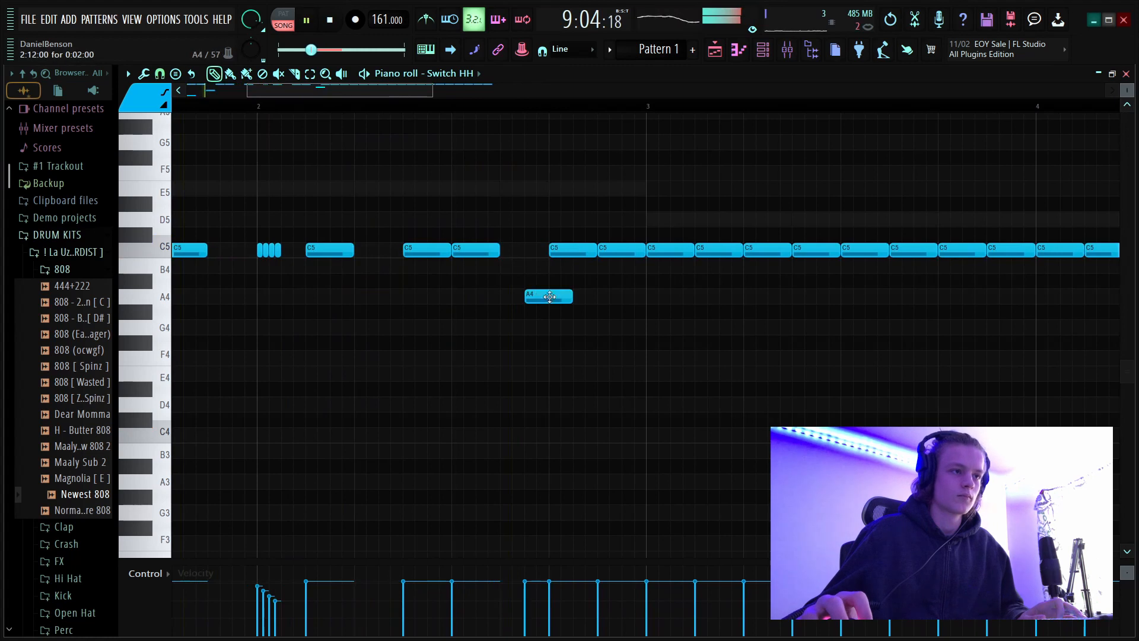
# Extend the C5 hi-hat at step 13 to the end of bar 2 and chop it into an eight-note roll with falling velocities.
pyautogui.moveTo(598, 250); pyautogui.dragTo(641, 260)
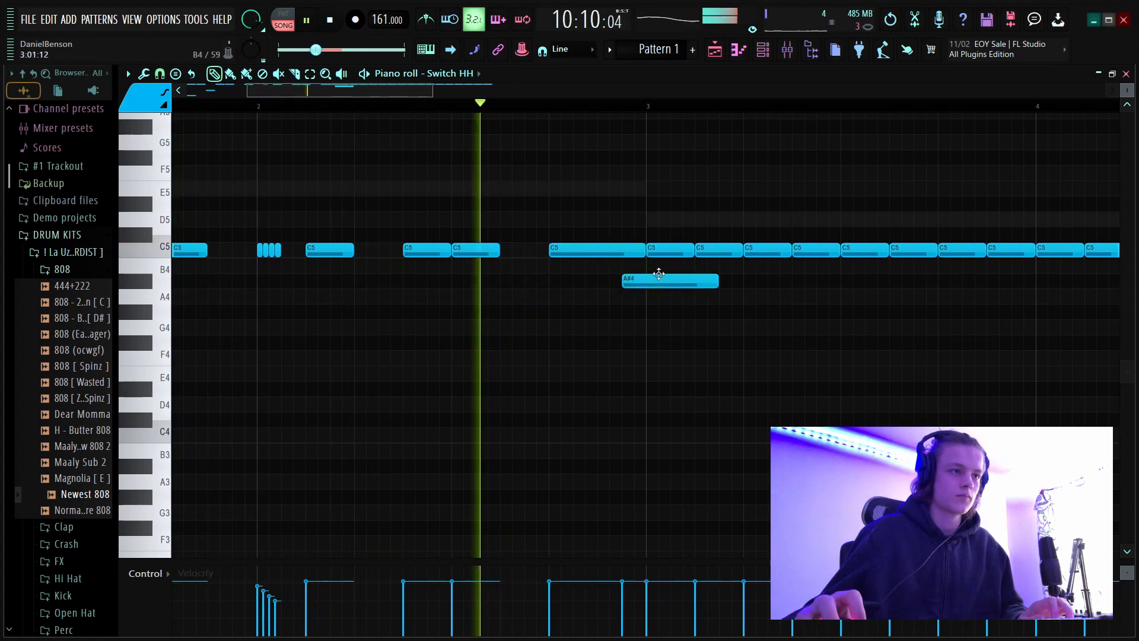
pyautogui.press('space')
pyautogui.hotkey('alt', 'u')
pyautogui.press('space')
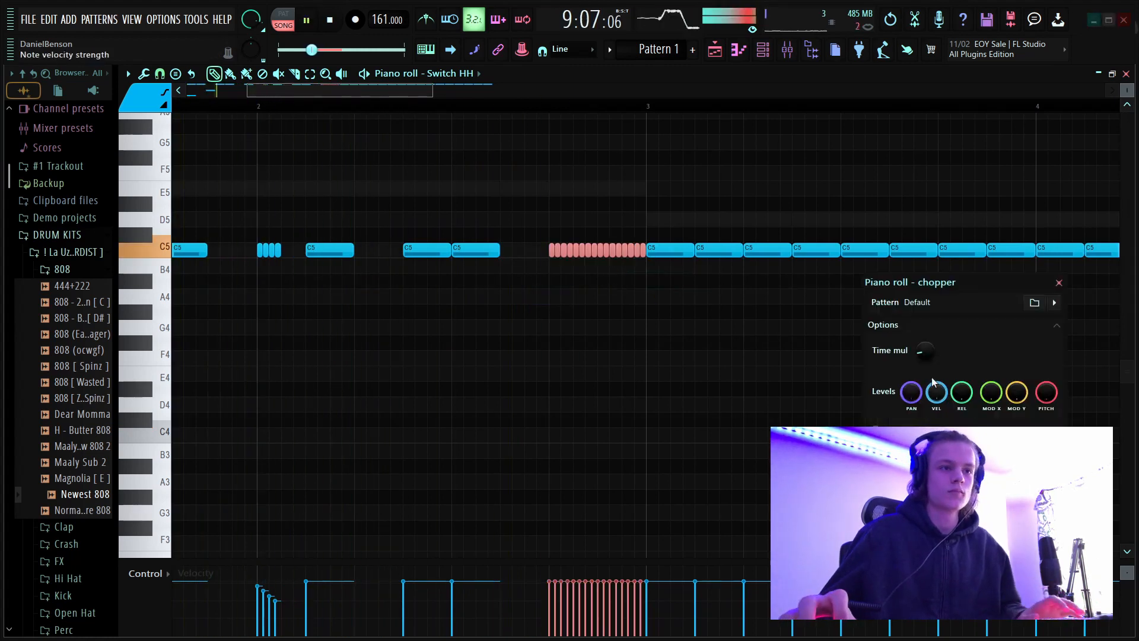
pyautogui.press('Return')
pyautogui.moveTo(539, 581); pyautogui.dragTo(710, 635)
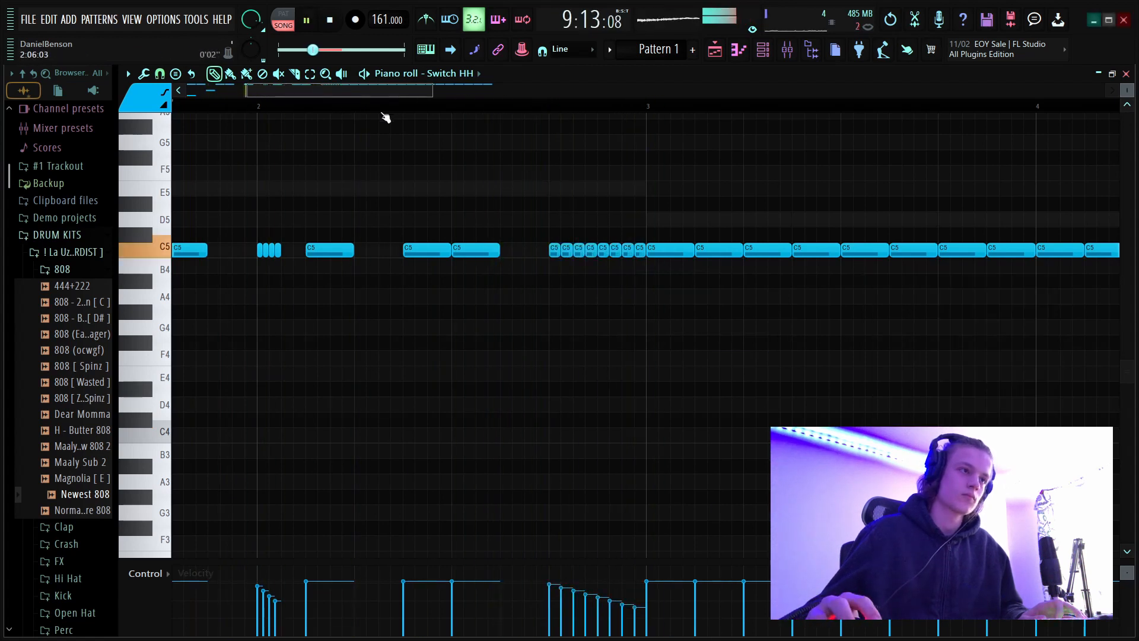
# Add a C5 note at the start of bar 5 for the Open Hat - Numb - 808iden channel.
pyautogui.scroll(-3, 385, 117)
pyautogui.press('space')
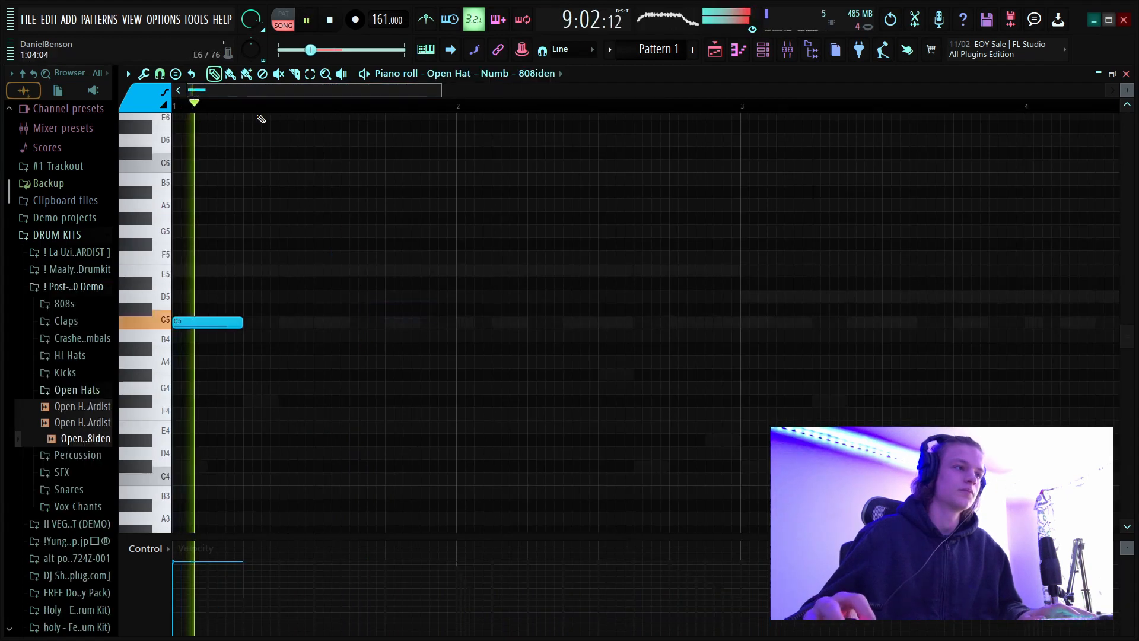
pyautogui.scroll(-3, 275, 117)
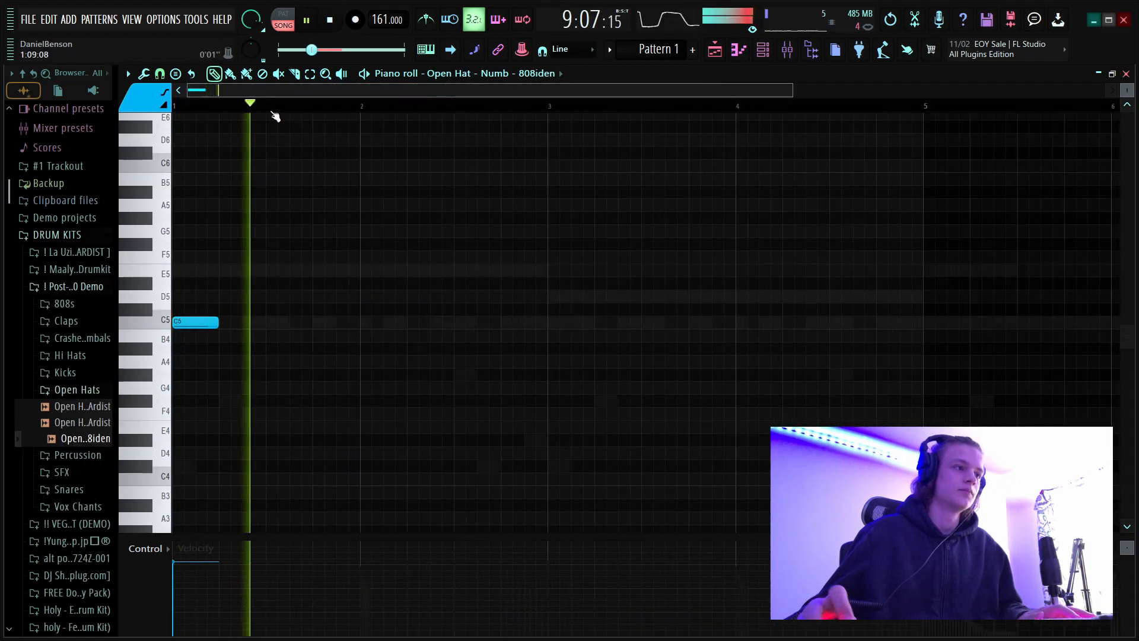
pyautogui.click(493, 323)
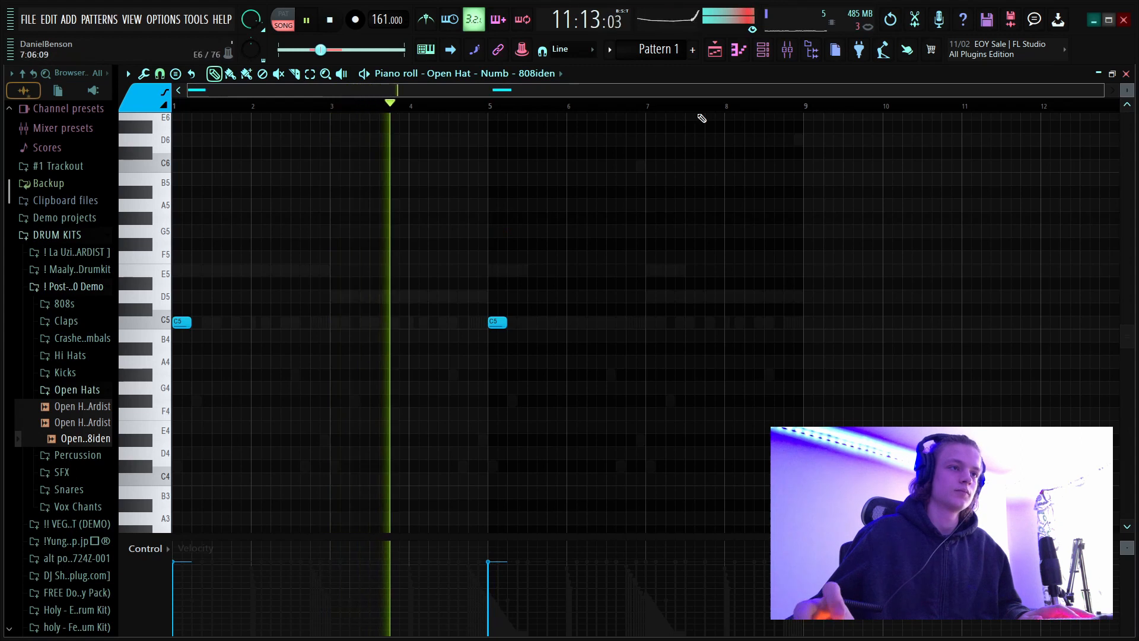
# Show the channel rack and expand the !! VEGA DRUM STASH KIT (DEMO) folder among the drum kits.
pyautogui.click(762, 50)
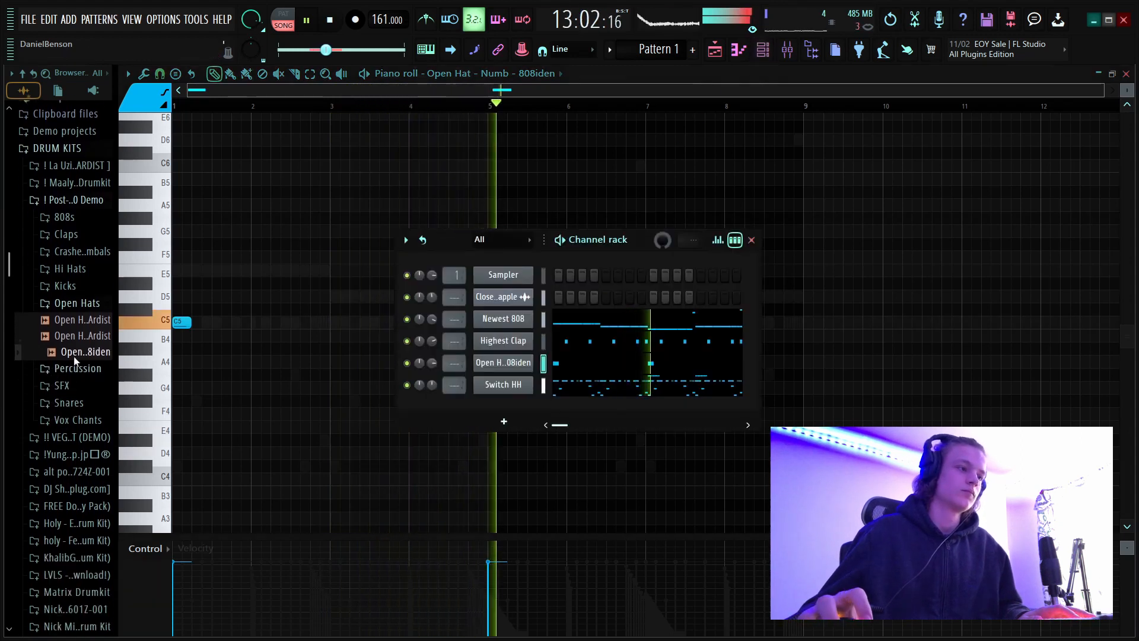
pyautogui.scroll(-2, 74, 356)
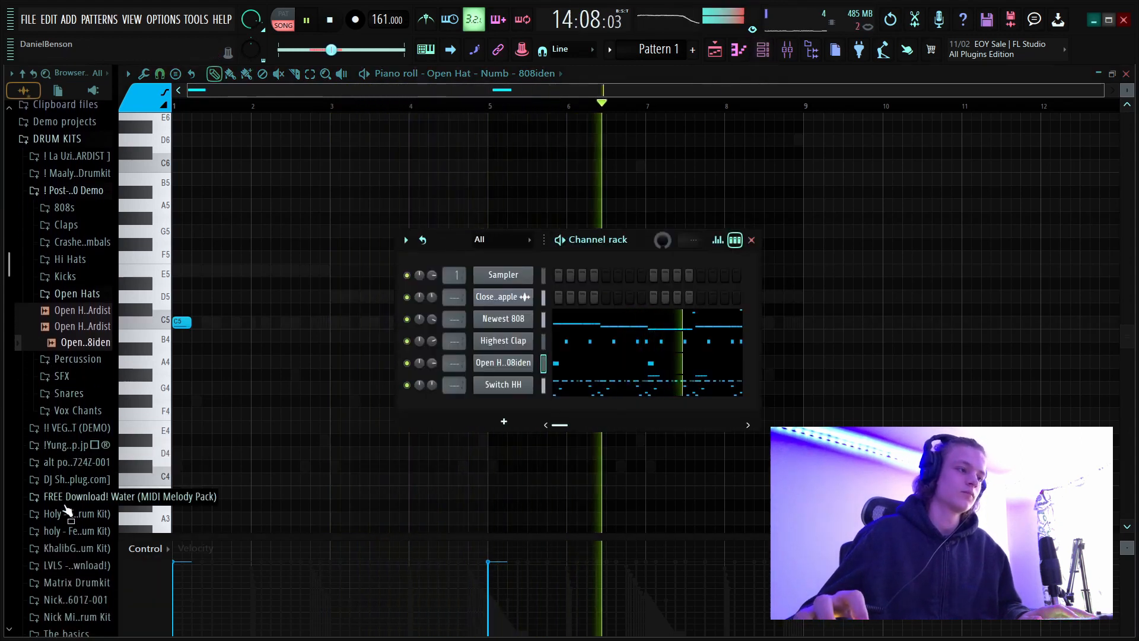
pyautogui.scroll(4, 74, 386)
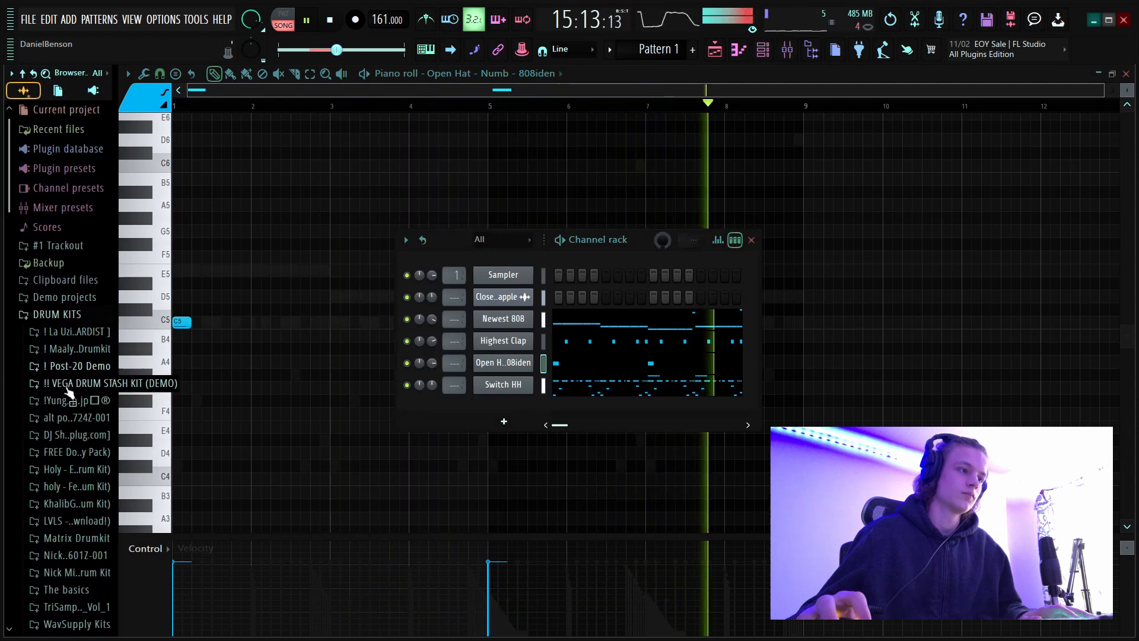
pyautogui.click(74, 383)
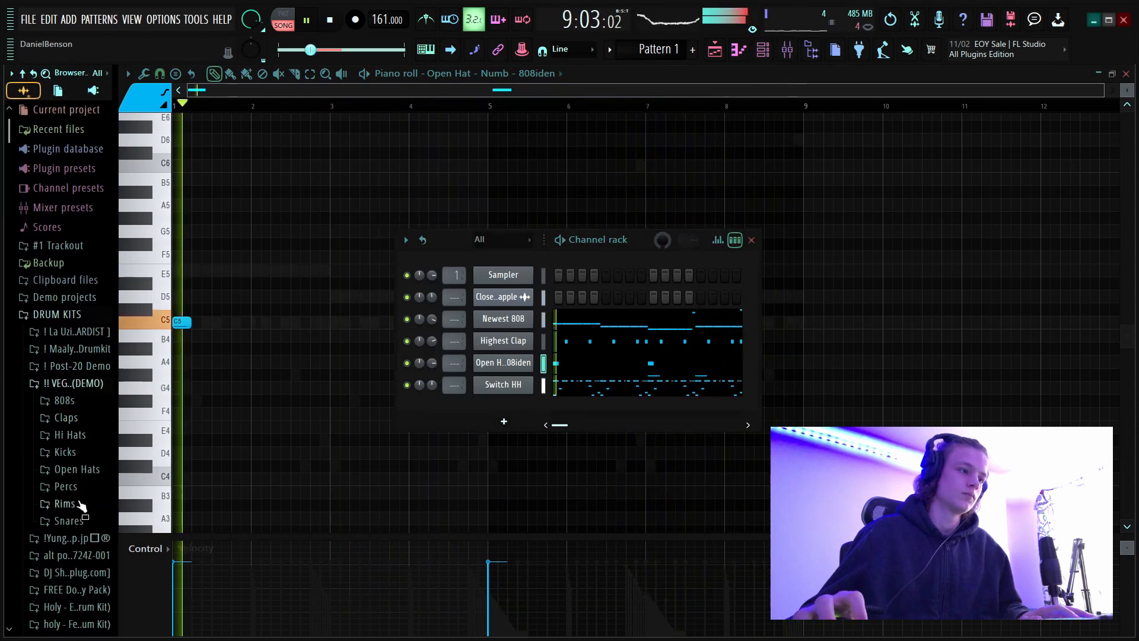